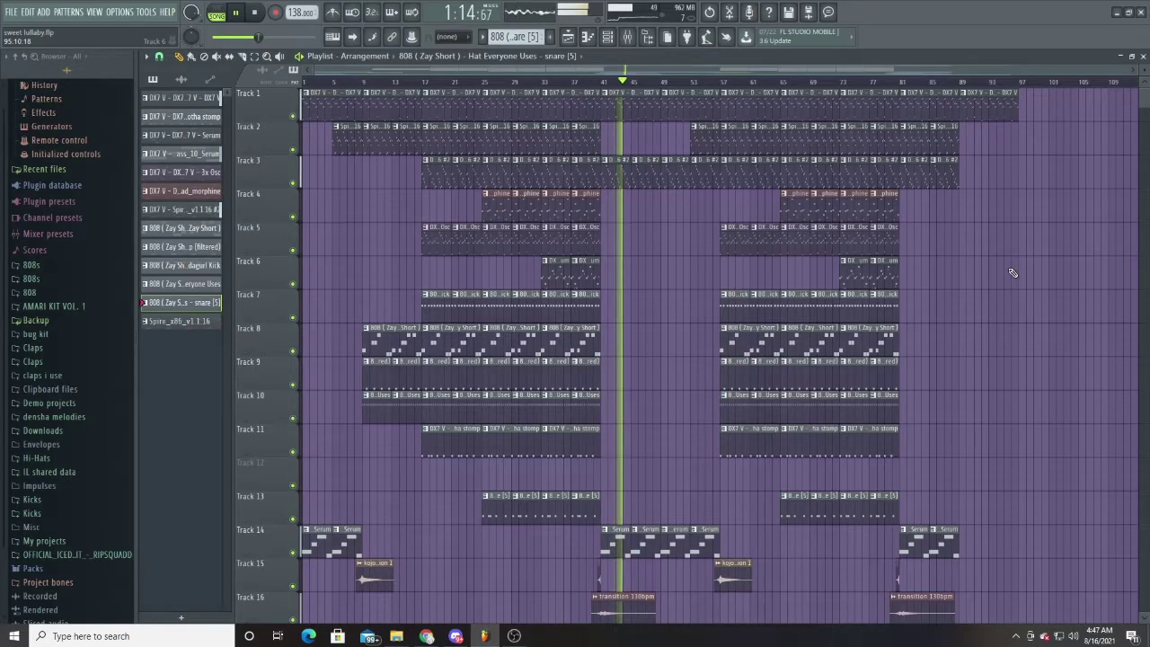
Step: Stop playback and view the Track 1 DX7 V melody in the piano roll
key("space")
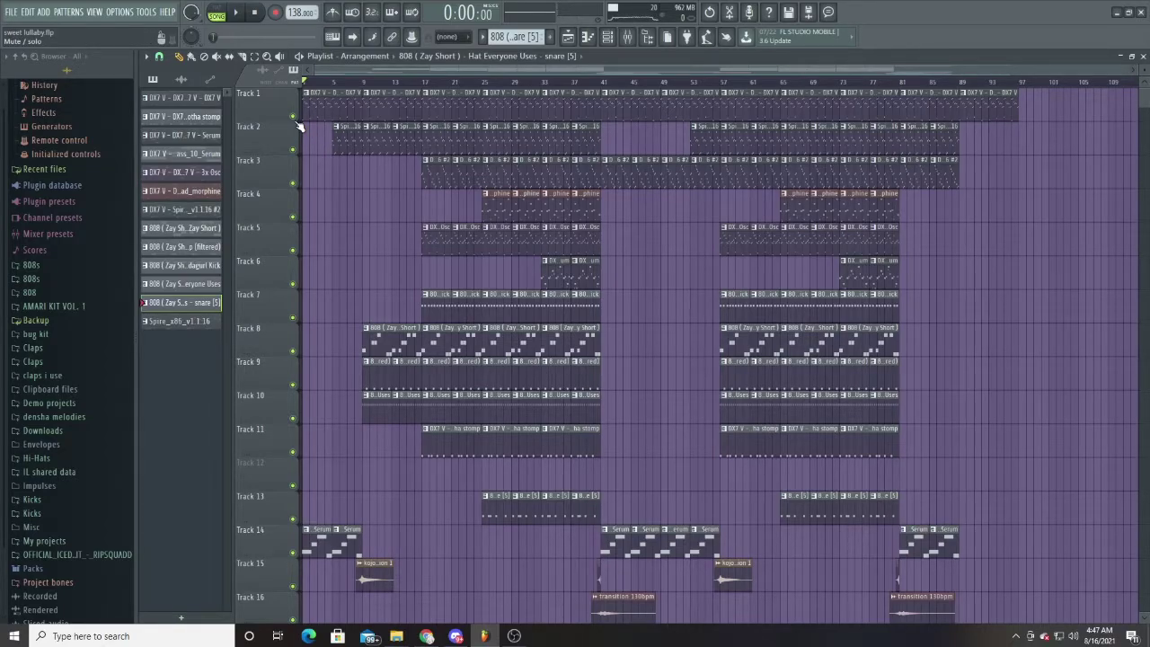
left_click(607, 36)
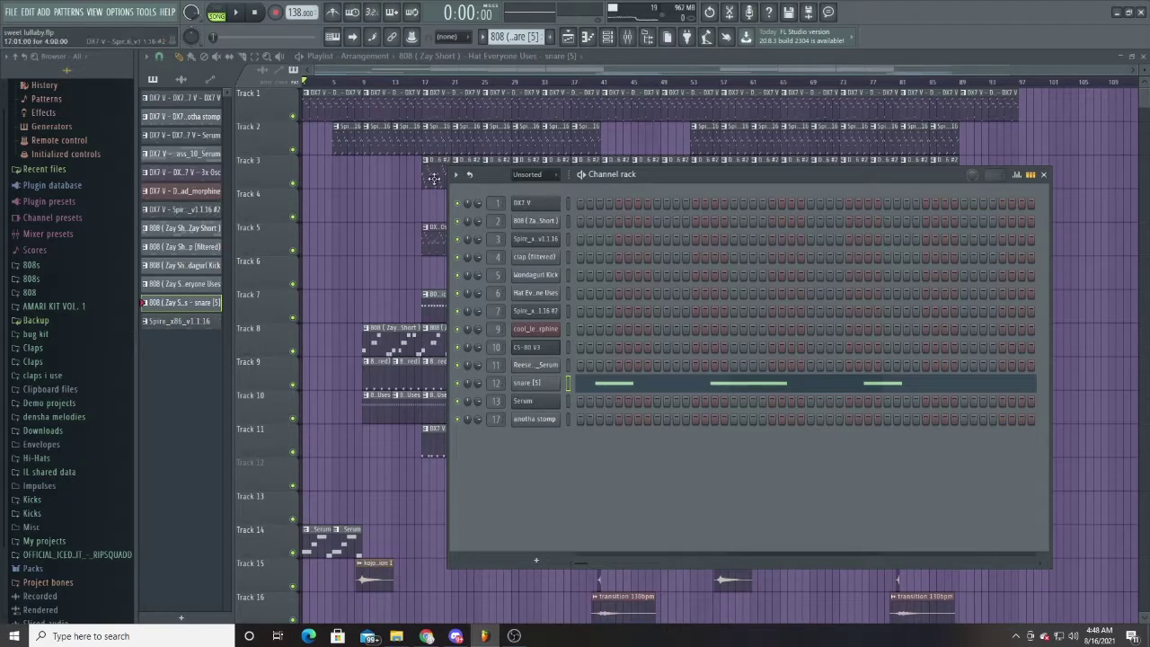
double_click(334, 112)
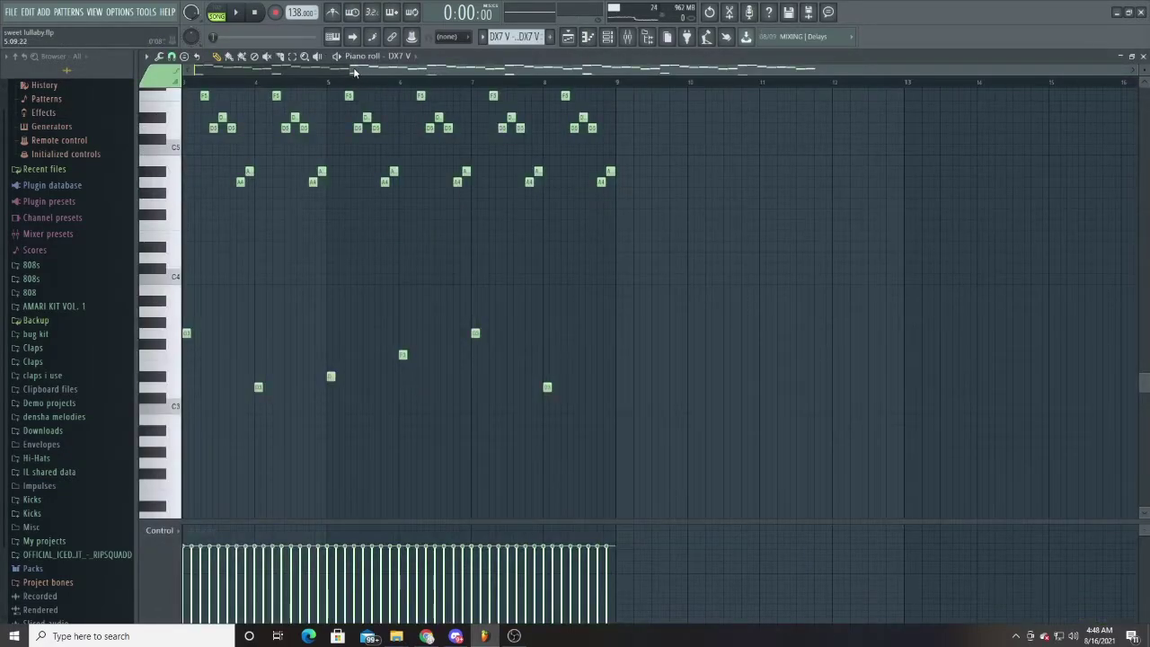
scroll(359, 70, "up", 3)
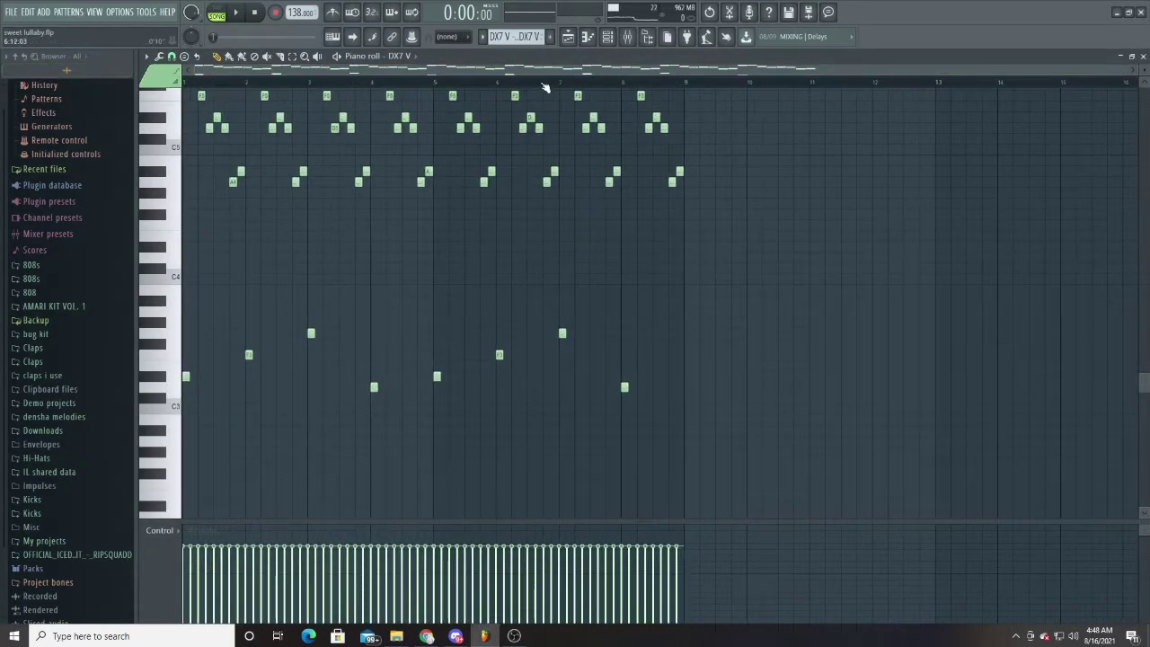
Step: Return to the playlist and solo Track 1
left_click(626, 37)
left_click(568, 39)
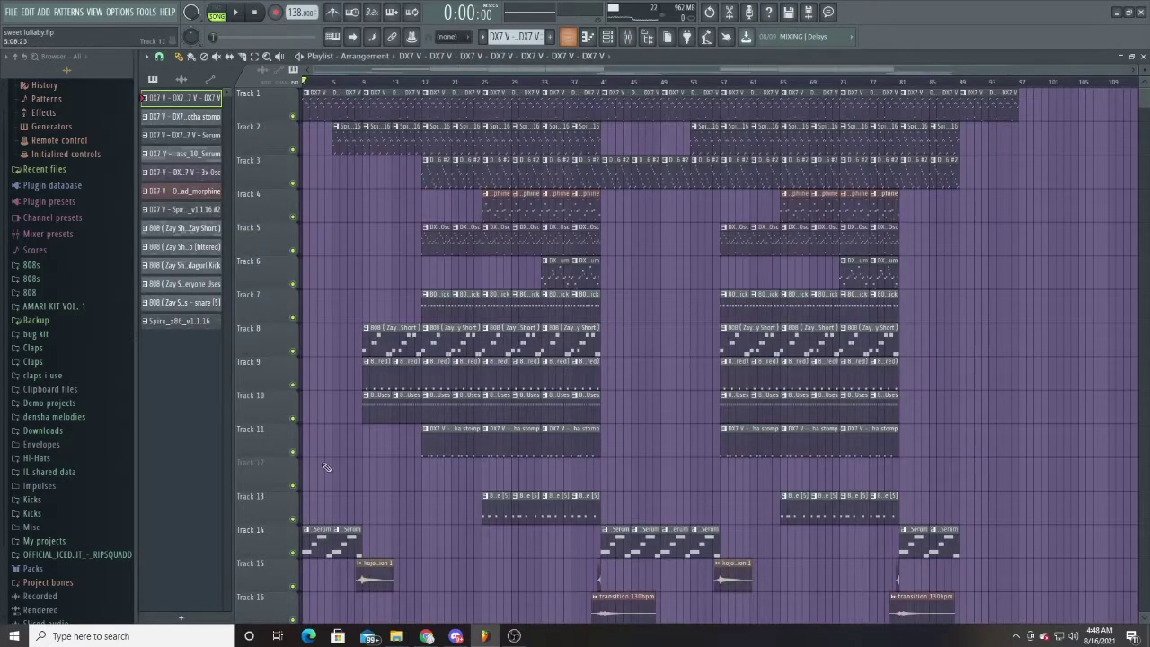
scroll(300, 507, "down", 2)
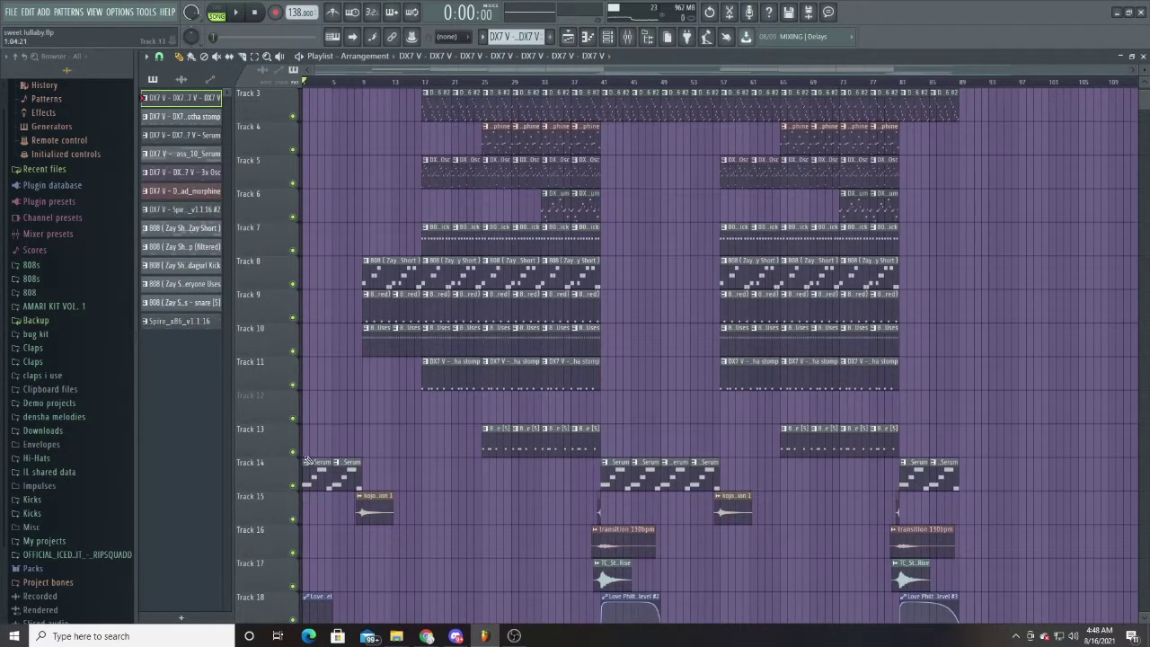
scroll(305, 471, "down", 3)
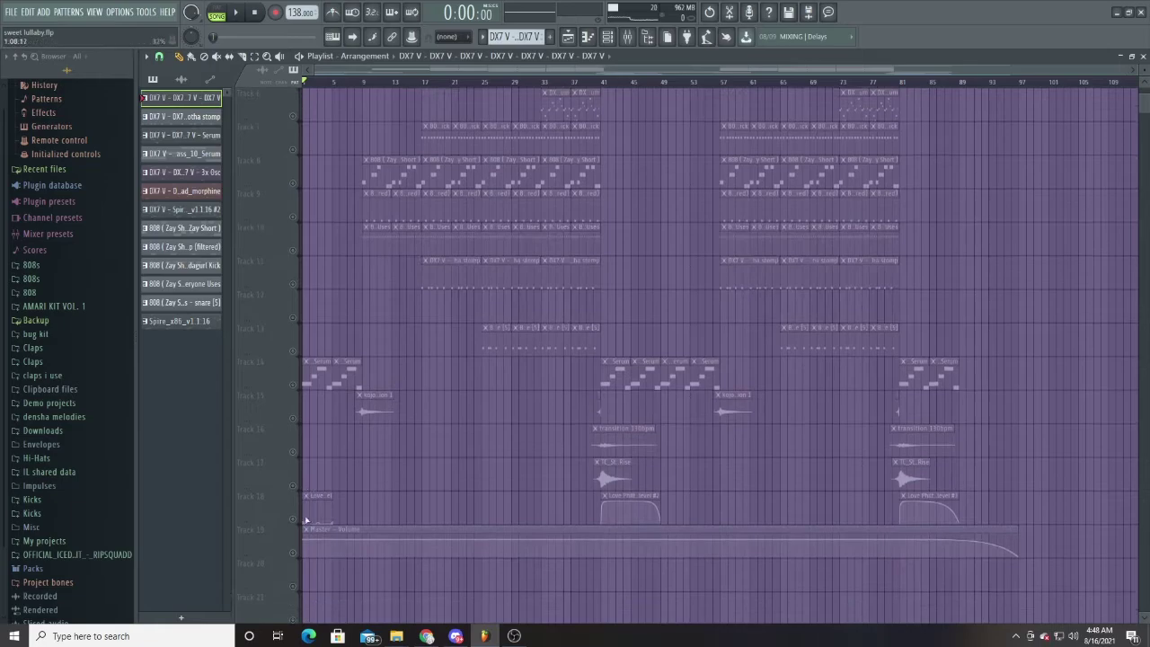
scroll(300, 521, "up", 5)
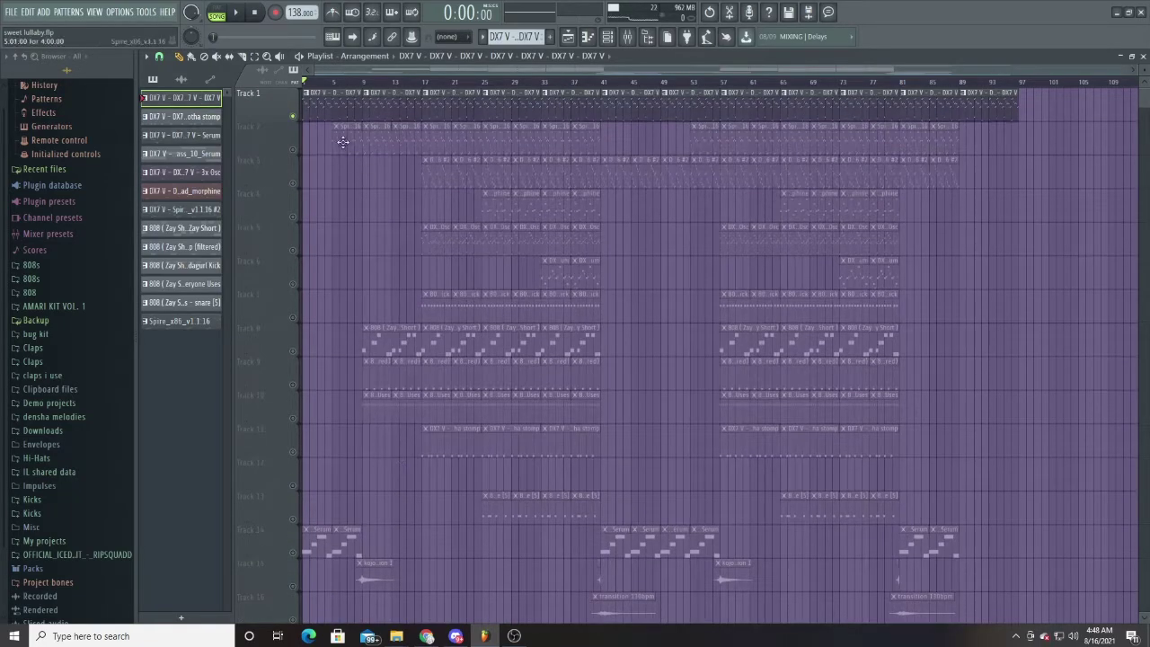
Step: Open the DX7 V melody in the piano roll and play it back
double_click(341, 145)
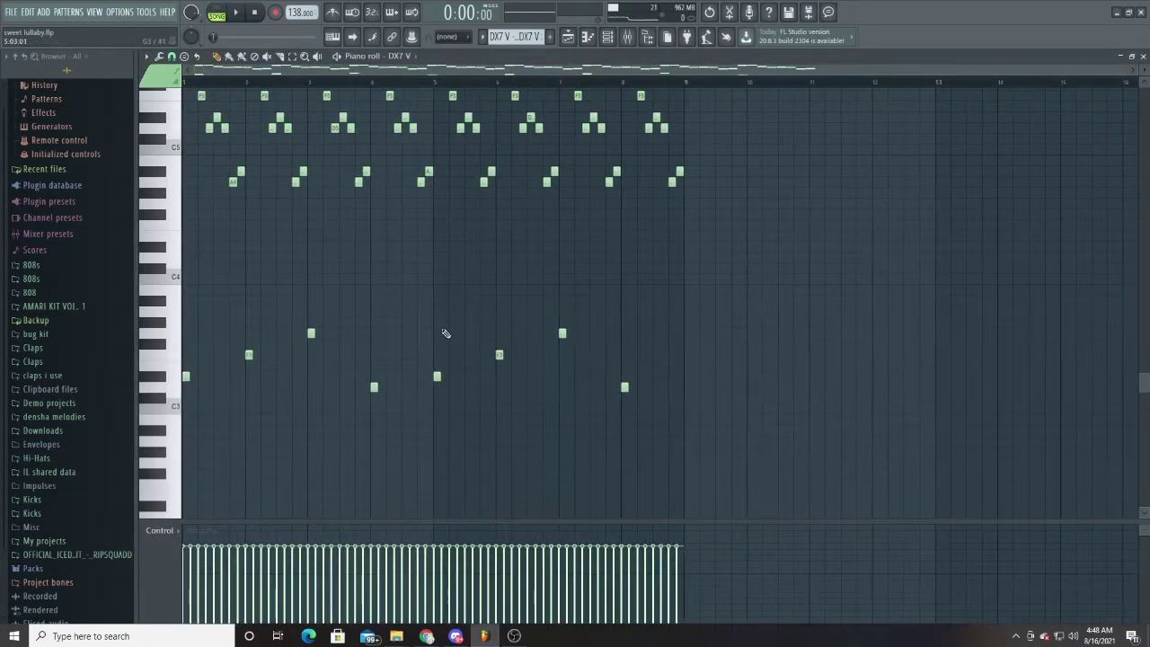
key("space")
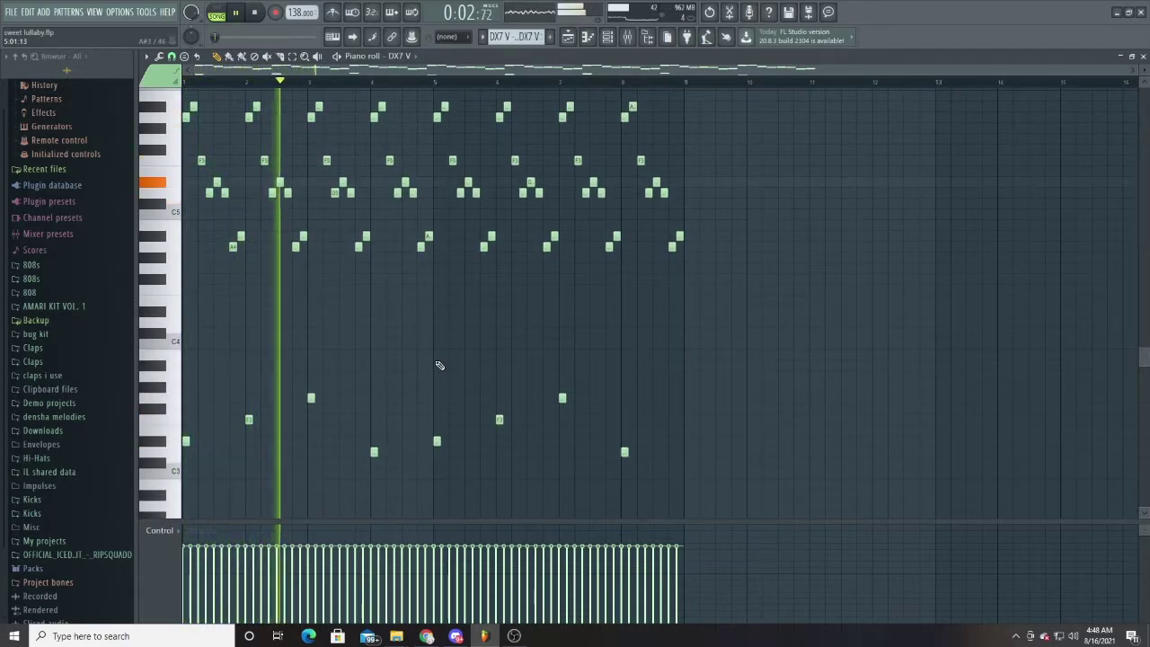
key("space")
Step: Examine the effects on mixer Insert 1 and listen to the DX7 V melody with them bypassed
left_click(627, 37)
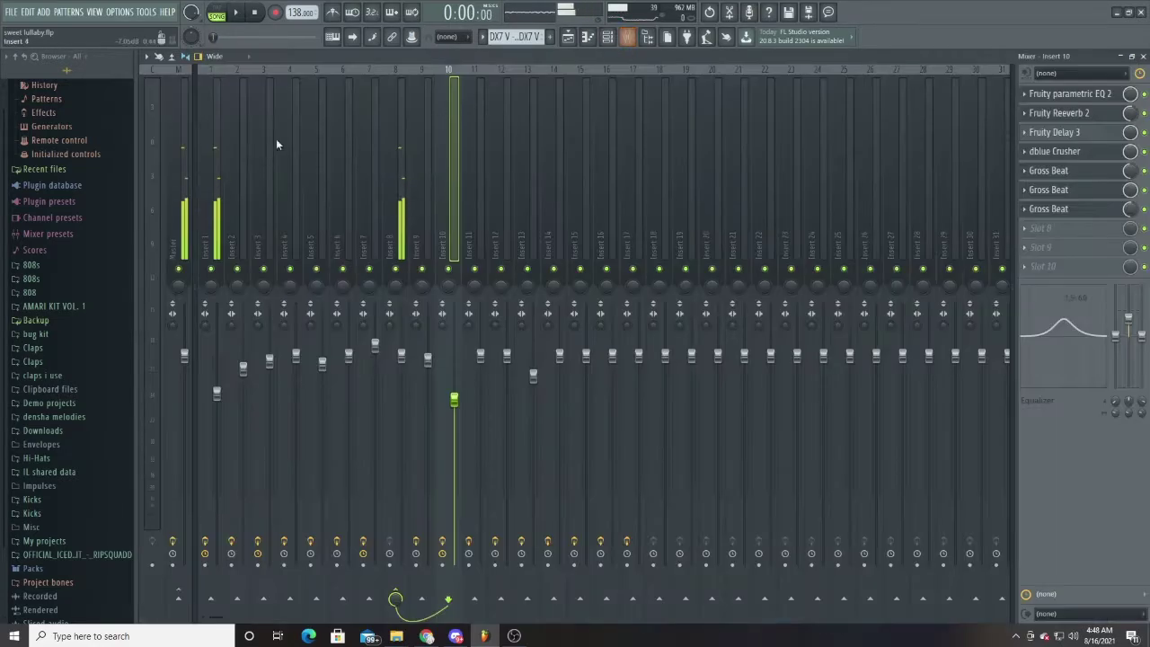
left_click(216, 155)
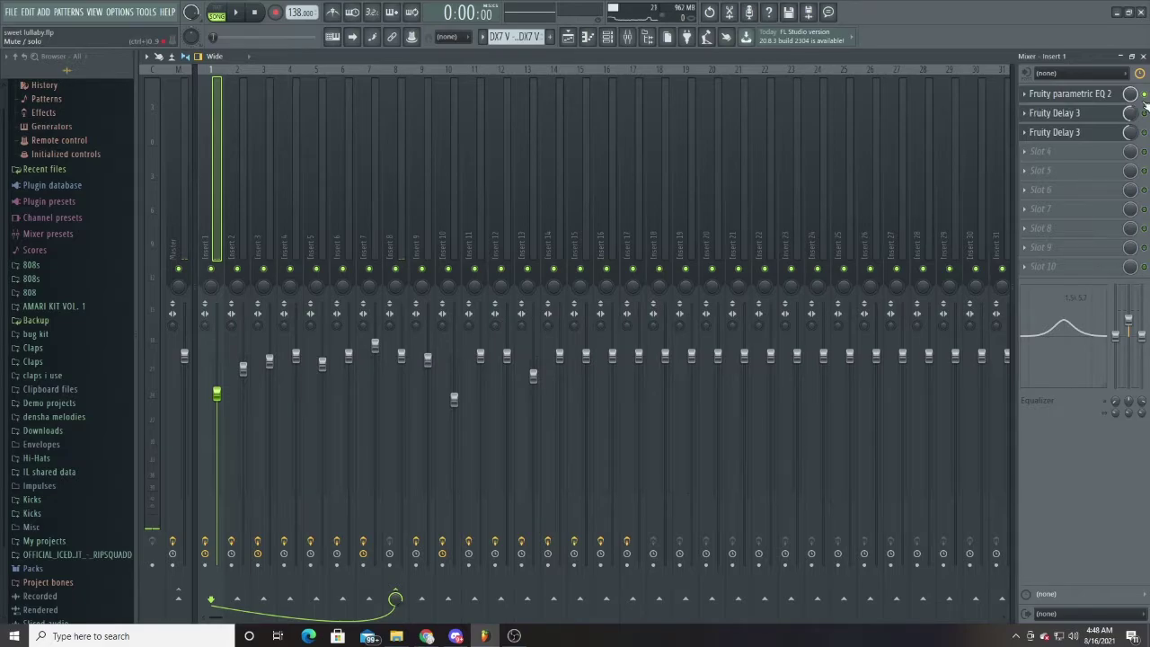
key("space")
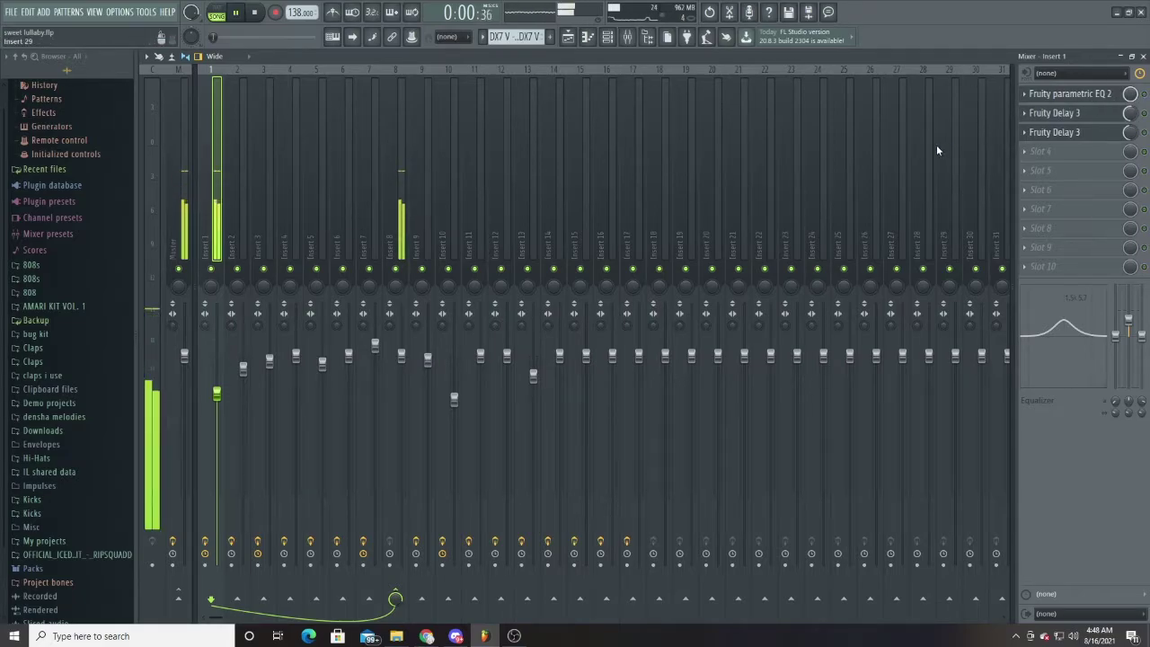
left_click(593, 41)
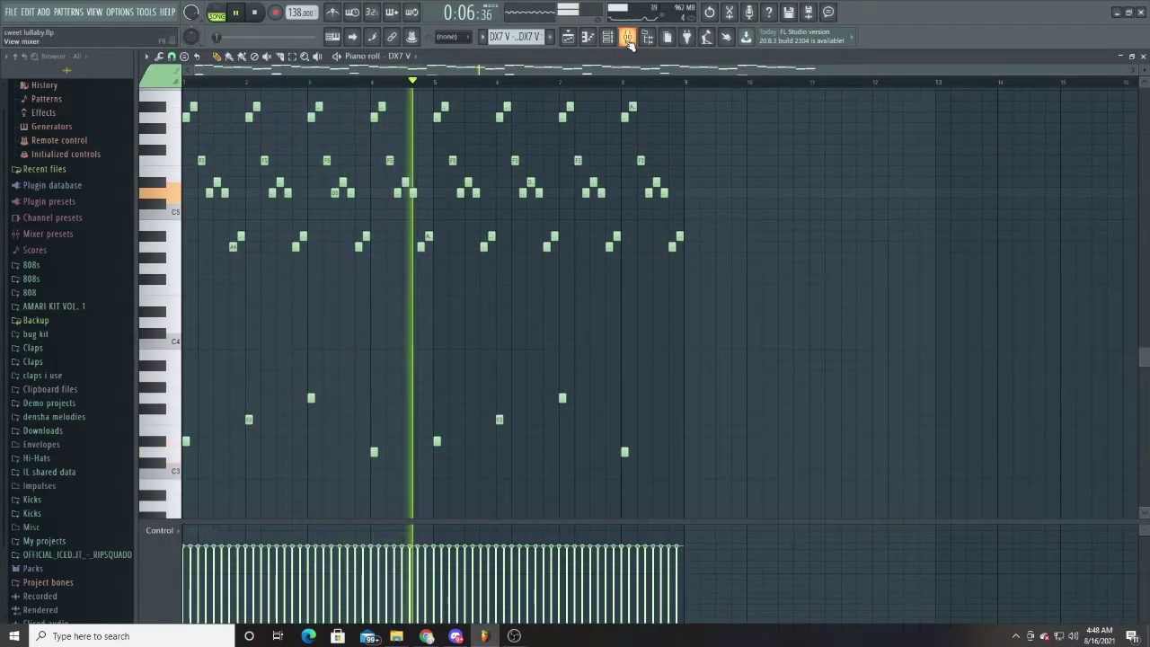
key("space")
left_click(627, 38)
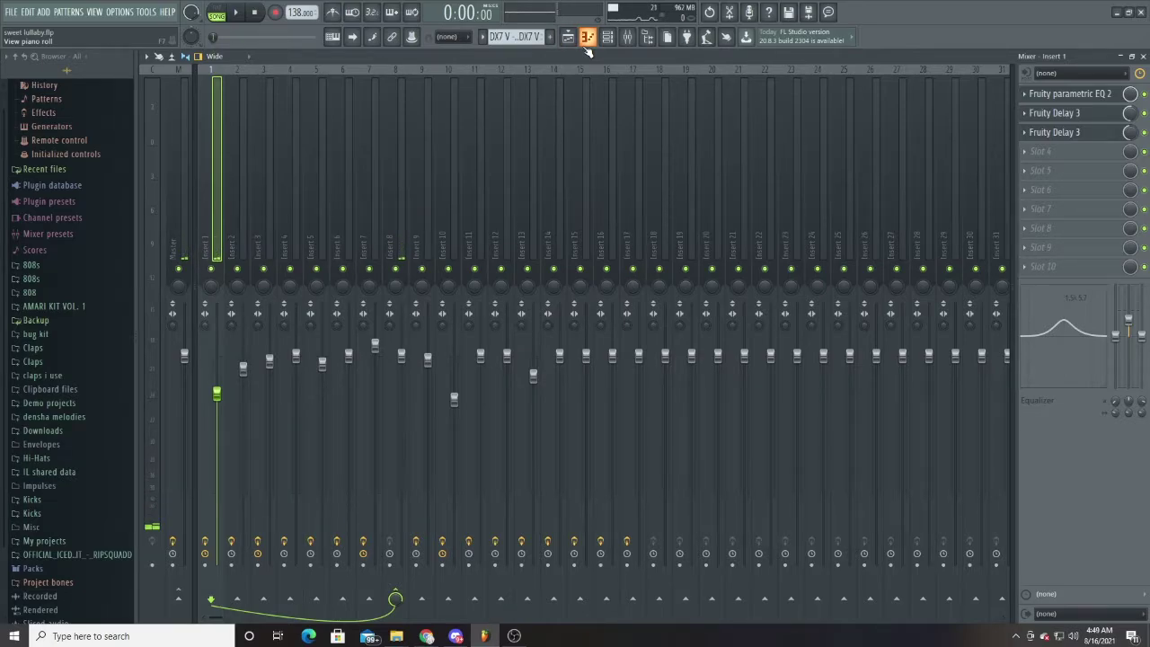
Step: Return to the playlist and unmute Track 2 alongside Track 1
left_click(588, 40)
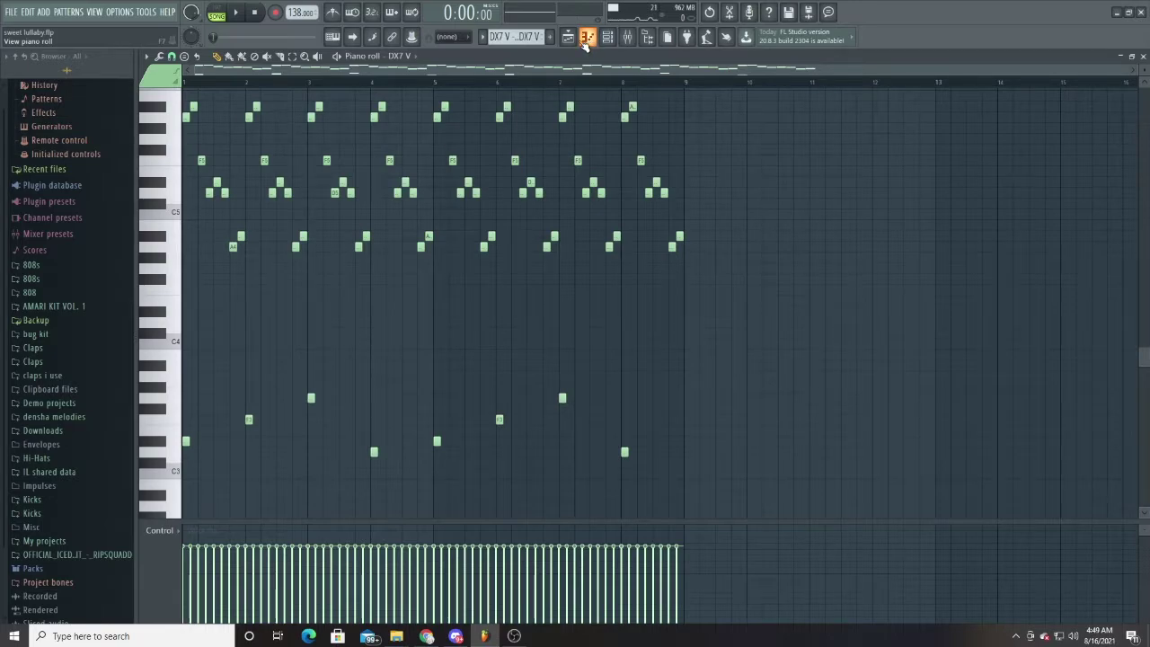
left_click(589, 39)
left_click(567, 36)
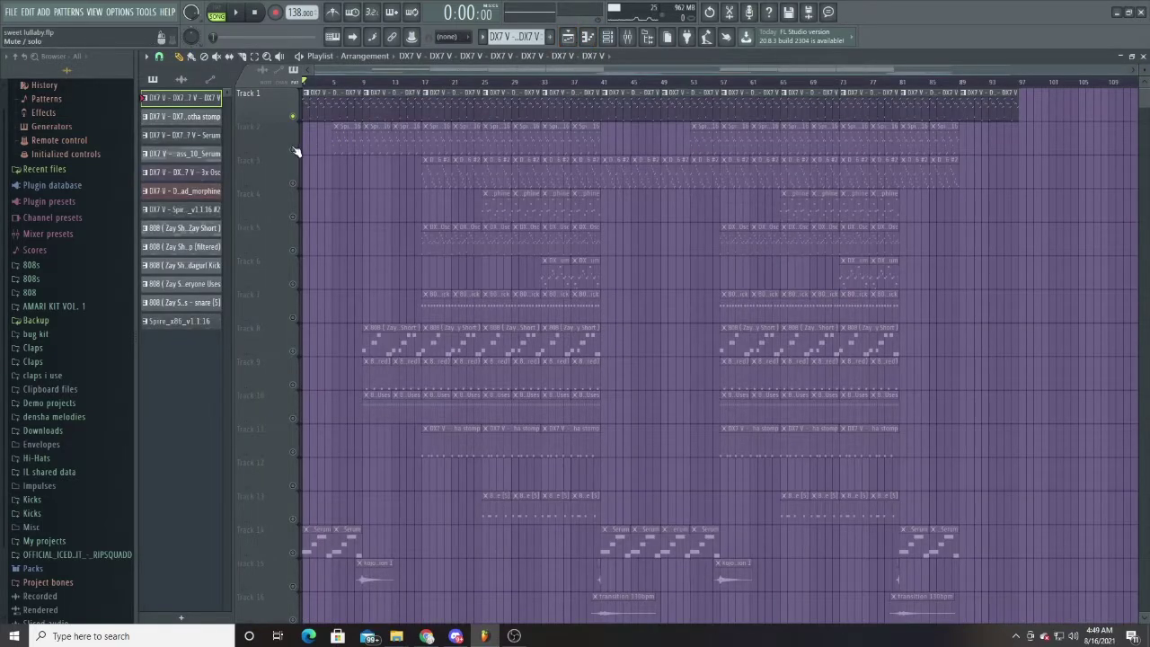
left_click(292, 149)
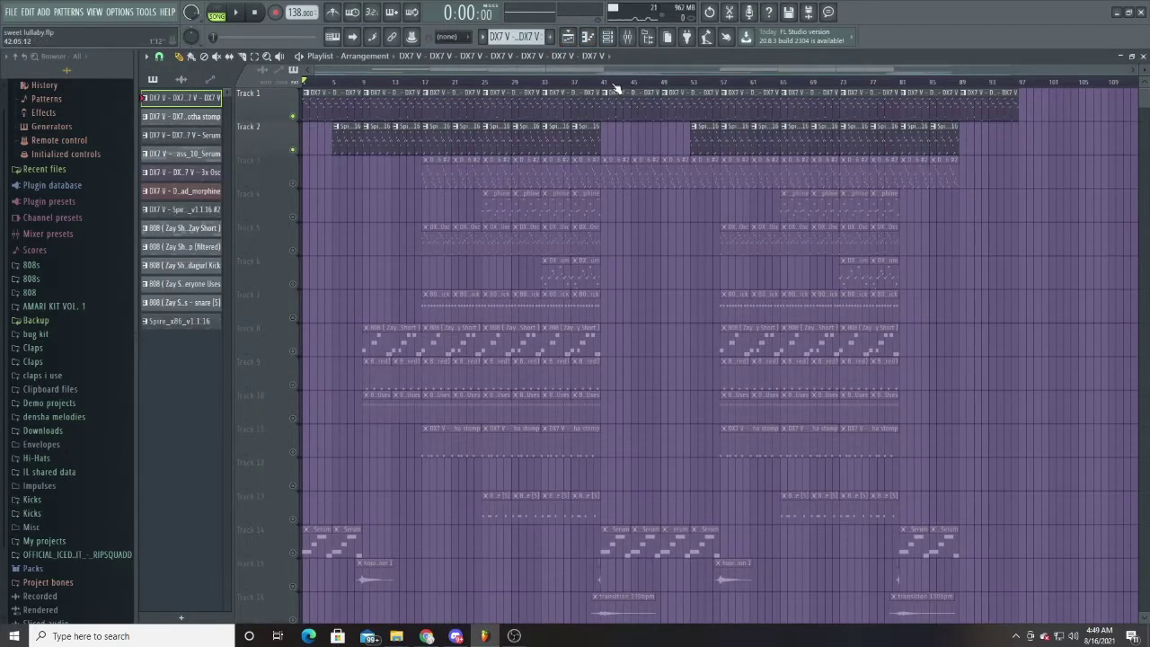
Step: Open the Spire_x86_v1.1.16 instrument from the channel rack and check which preset bank it uses
left_click(607, 37)
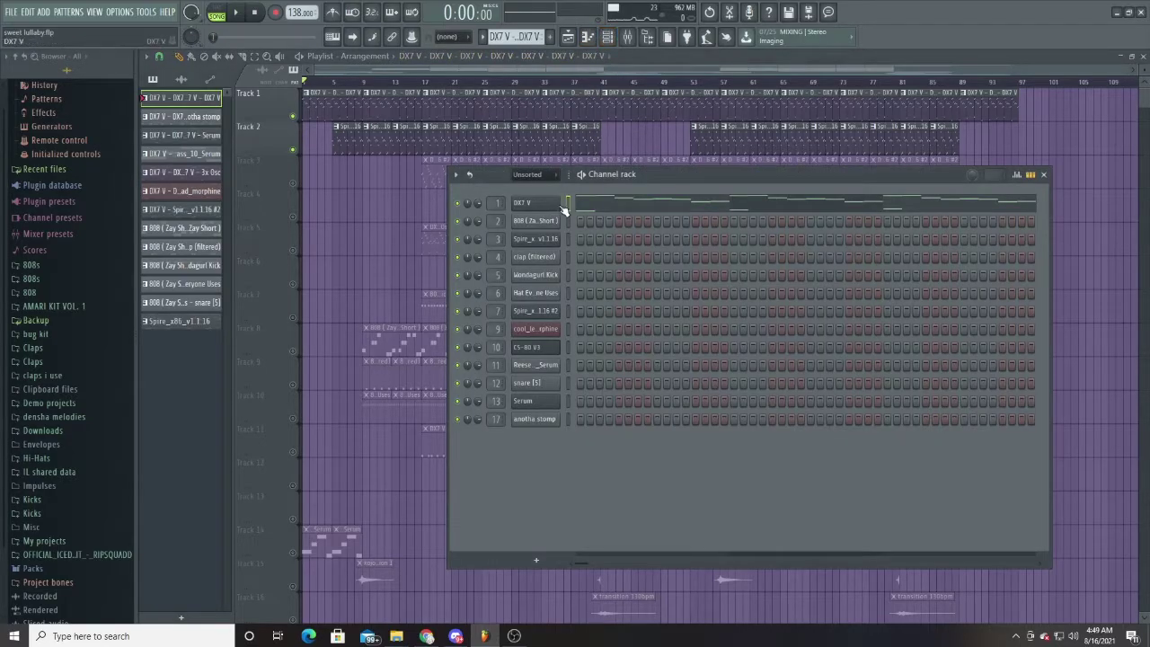
left_click(551, 241)
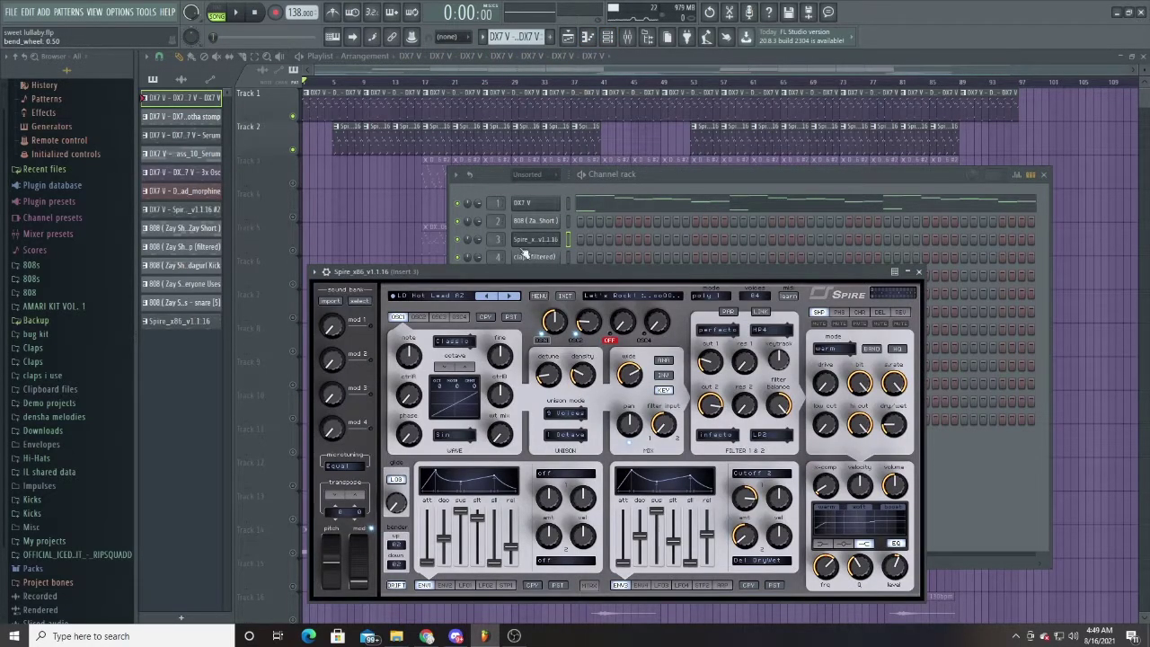
left_click(538, 297)
mouse_move(575, 311)
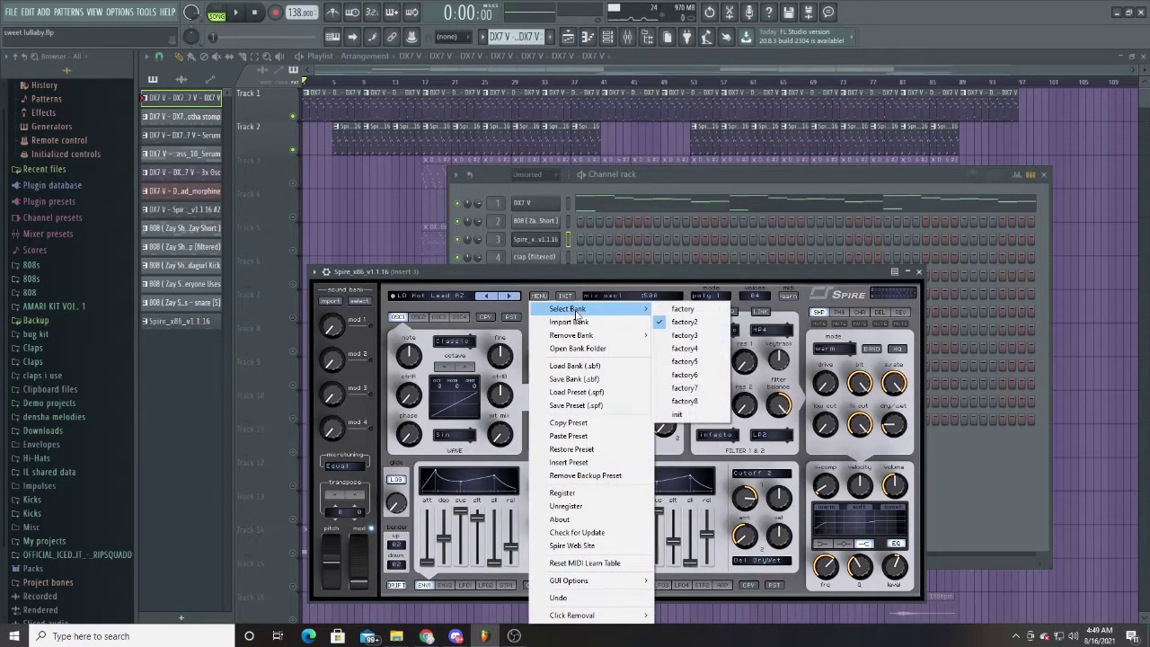
left_click(544, 278)
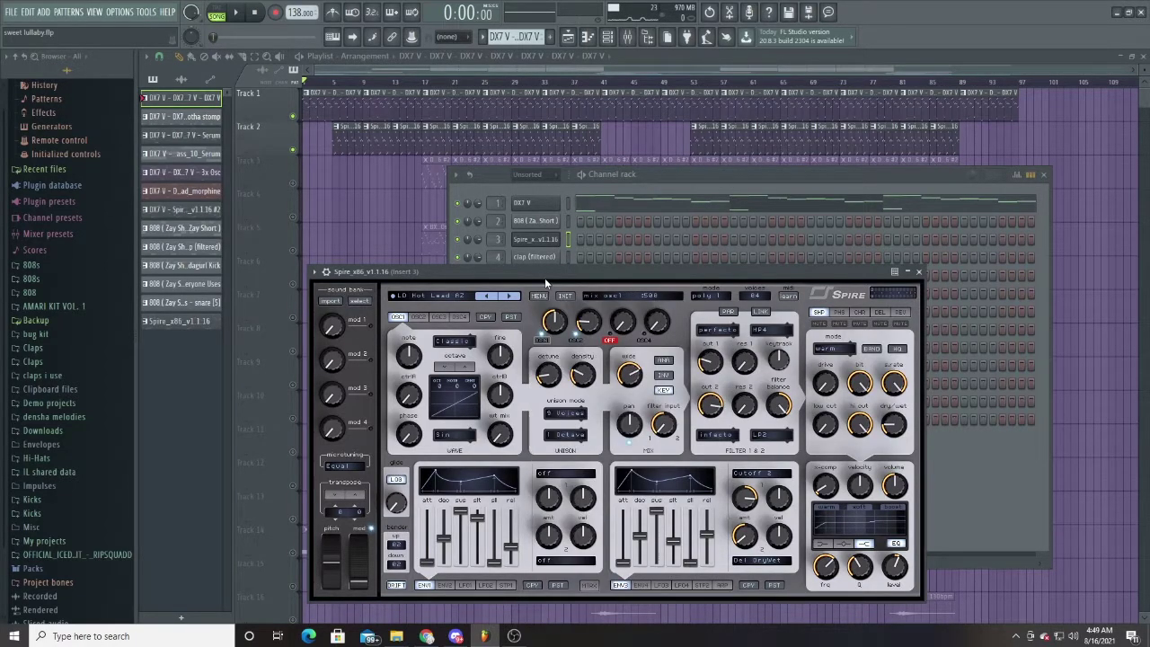
Step: Examine the Fruity Delay 3 and Fruity Reeverb 2 settings on mixer Insert 3
left_click(631, 40)
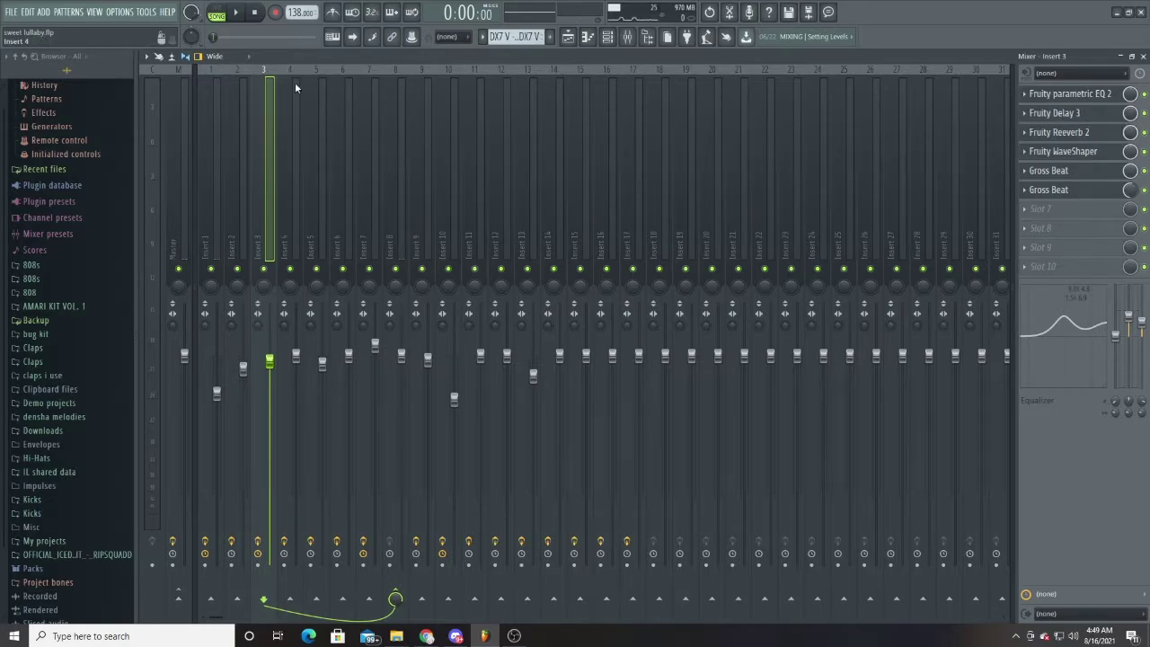
left_click(1084, 118)
left_click(1084, 116)
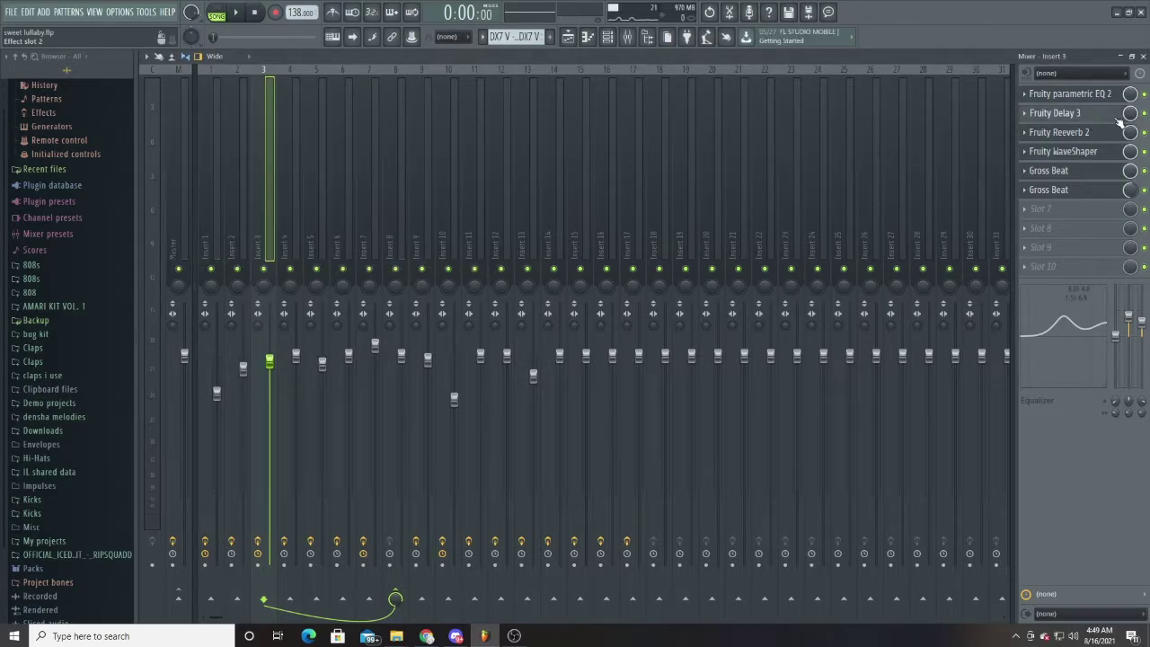
left_click(1068, 133)
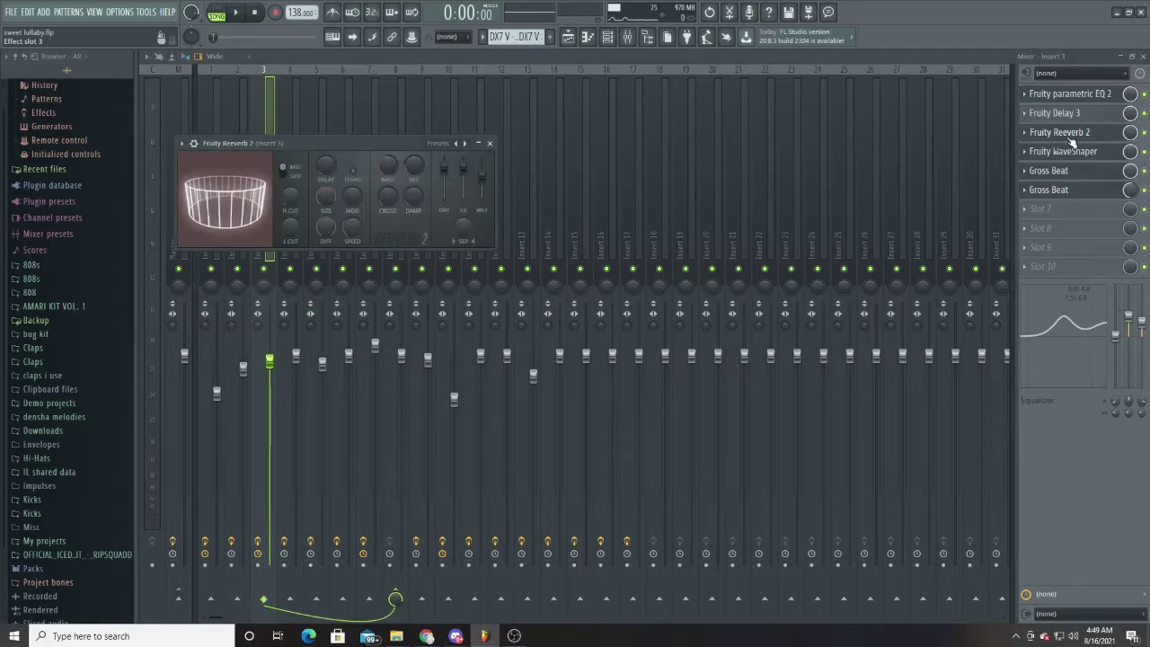
left_click(1068, 133)
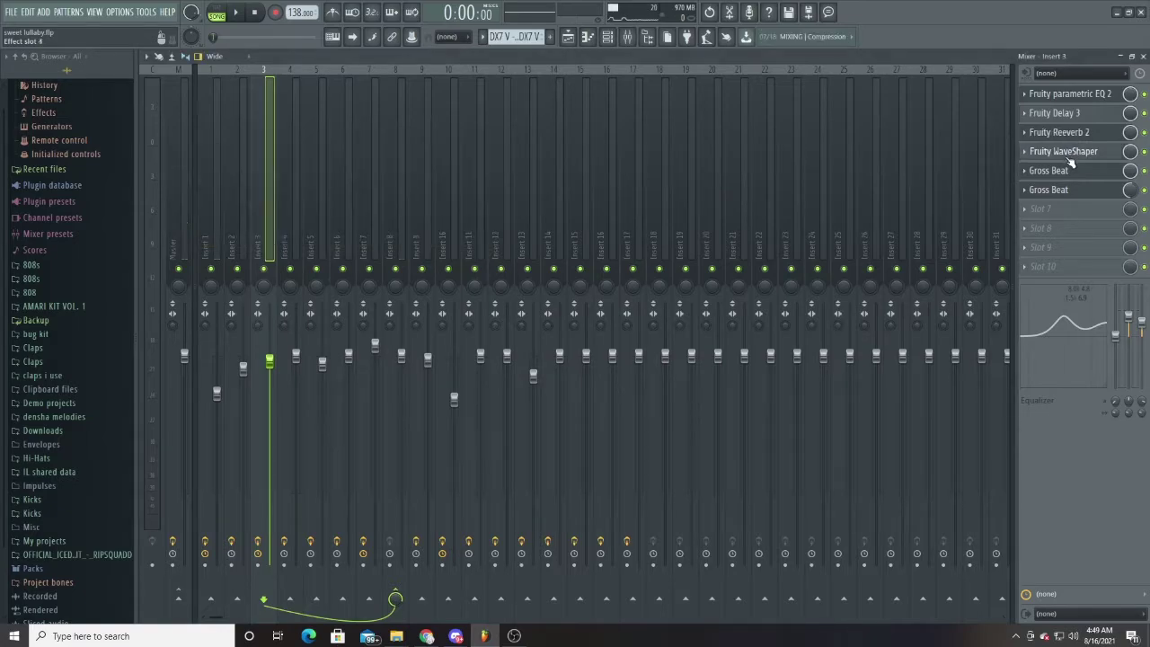
Step: Examine the Fruity WaveShaper and both Gross Beat effects on Insert 3
left_click(1070, 152)
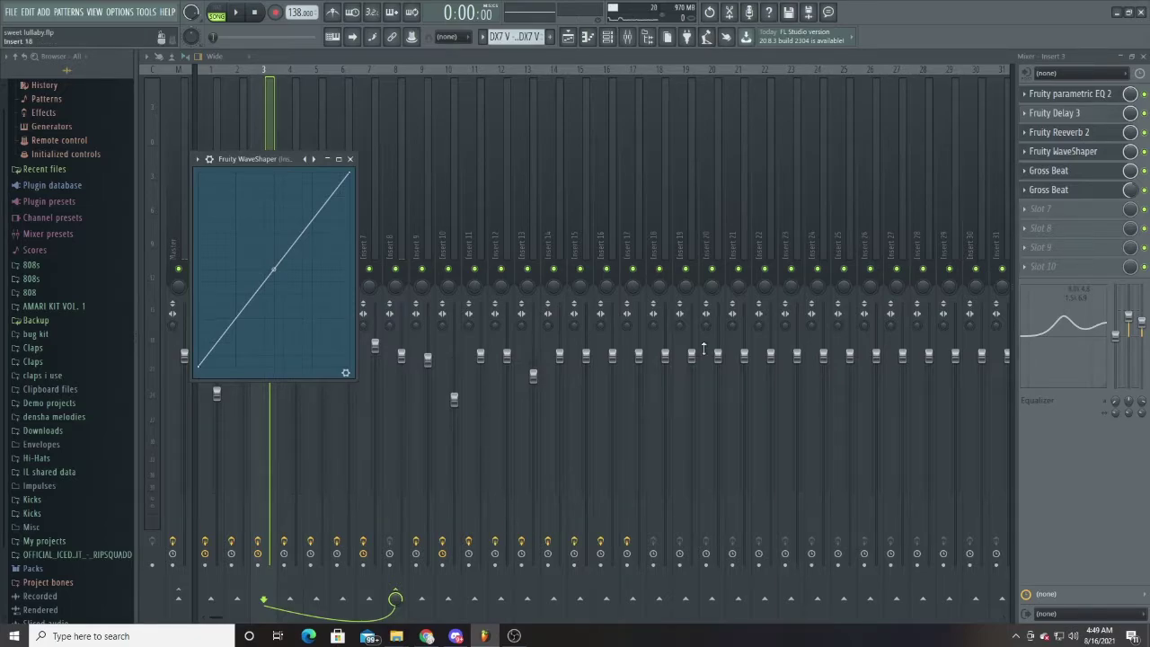
left_click(1052, 171)
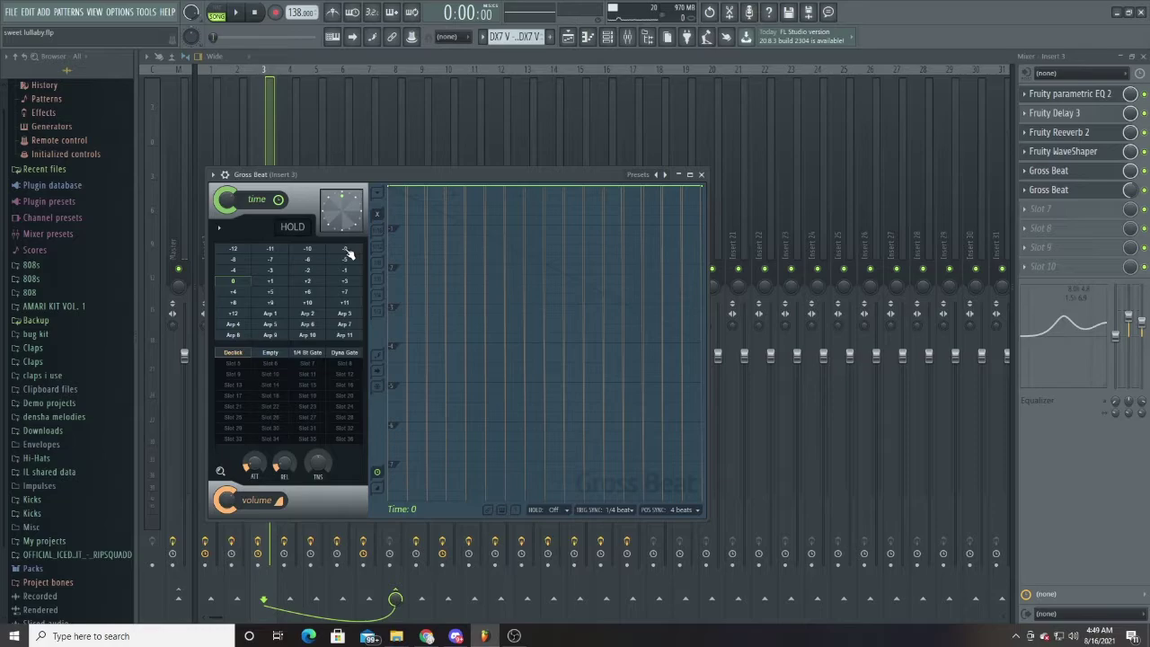
left_click(1060, 194)
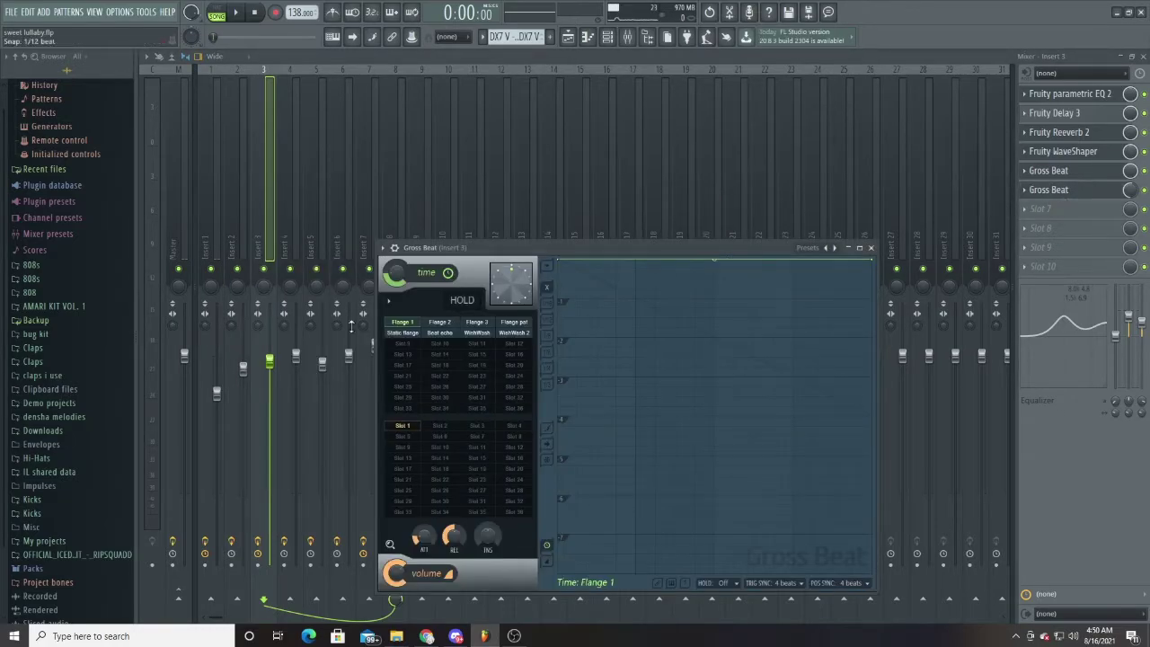
left_click(1048, 192)
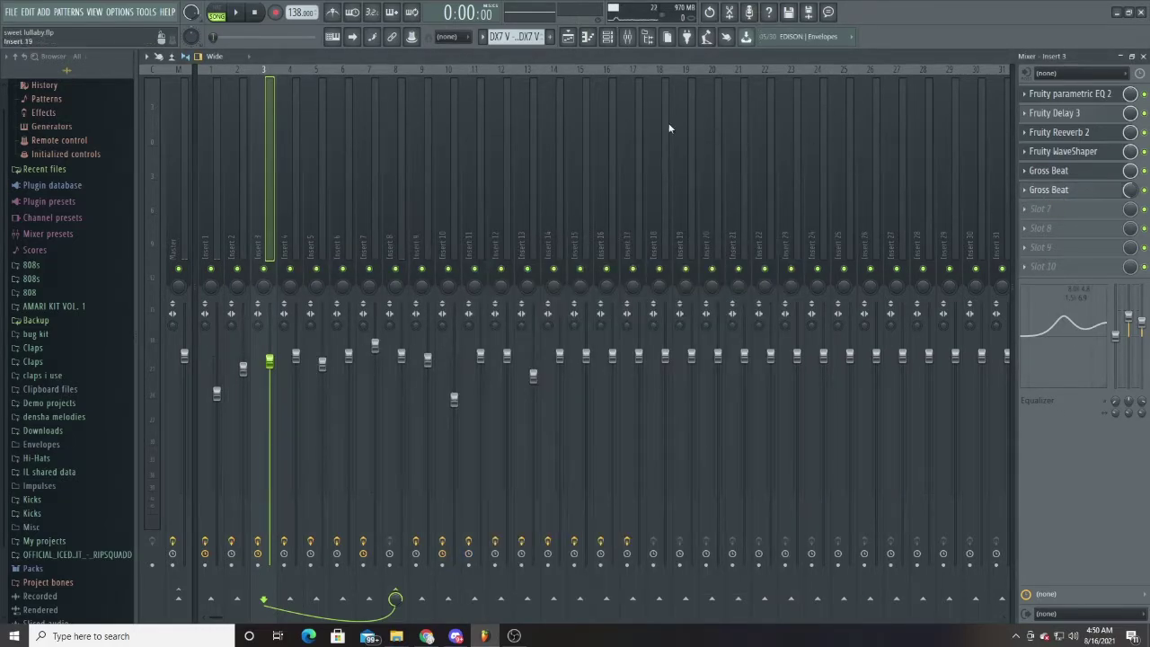
Step: Play the arrangement from the start with Tracks 1 and 2 active, checking Insert 1 in the mixer during playback
left_click(571, 37)
key("space")
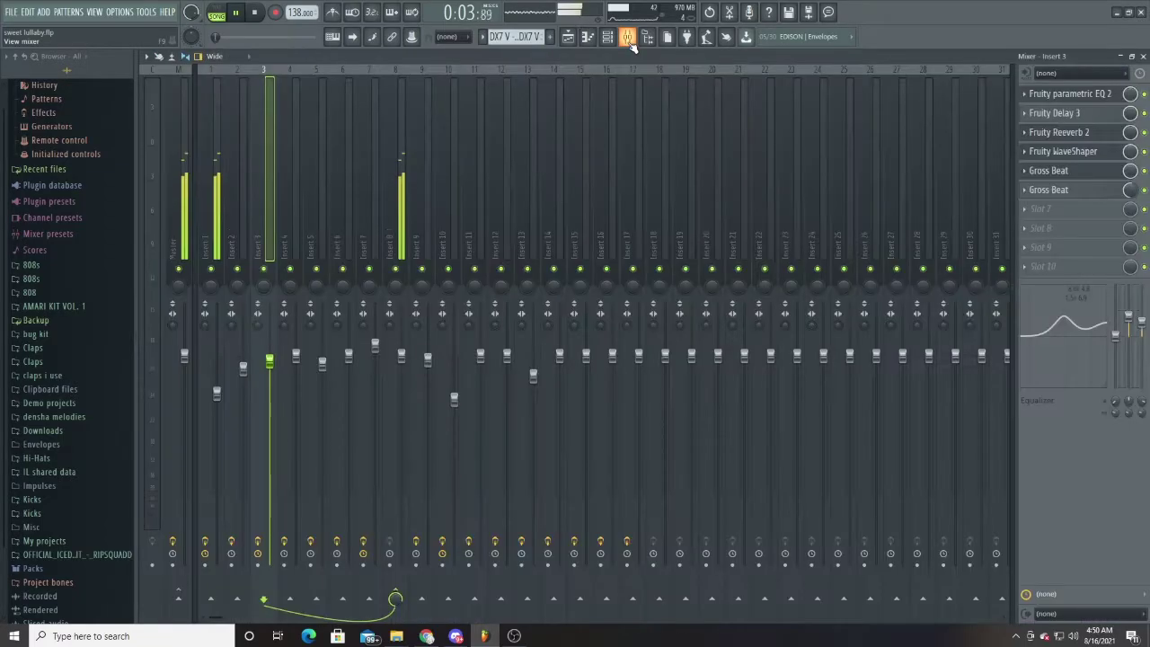
left_click(627, 37)
left_click(216, 90)
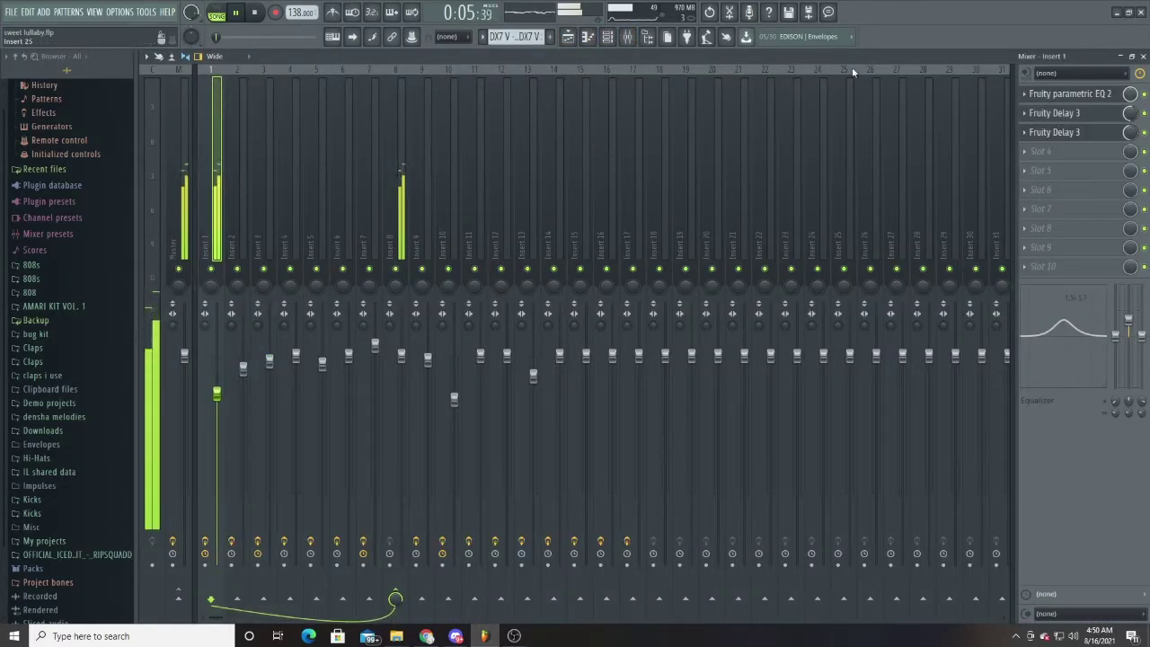
left_click(585, 37)
left_click(567, 37)
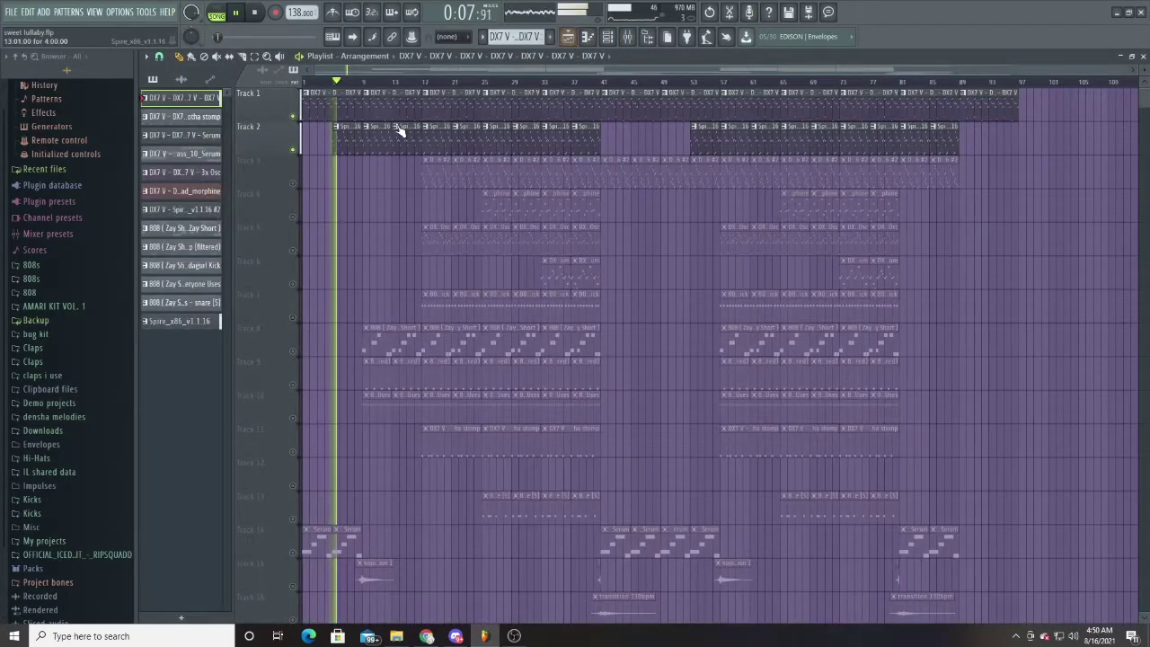
key("space")
Step: View the Track 2 Spire melody in the piano roll, and return to the playlist
double_click(357, 162)
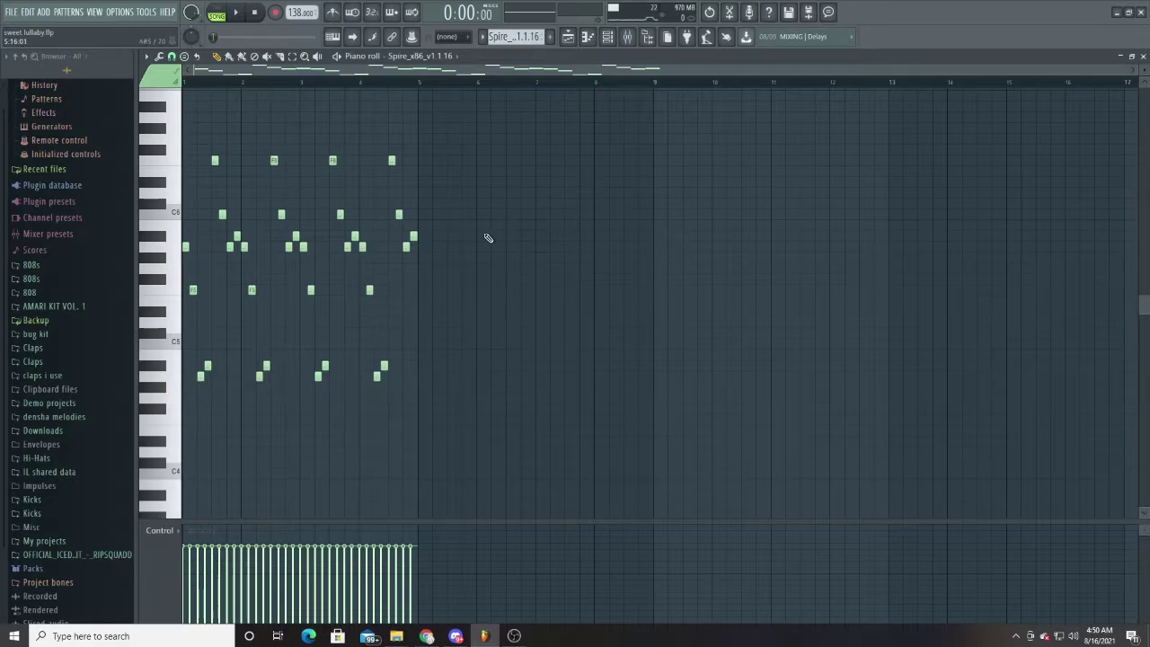
left_click(568, 38)
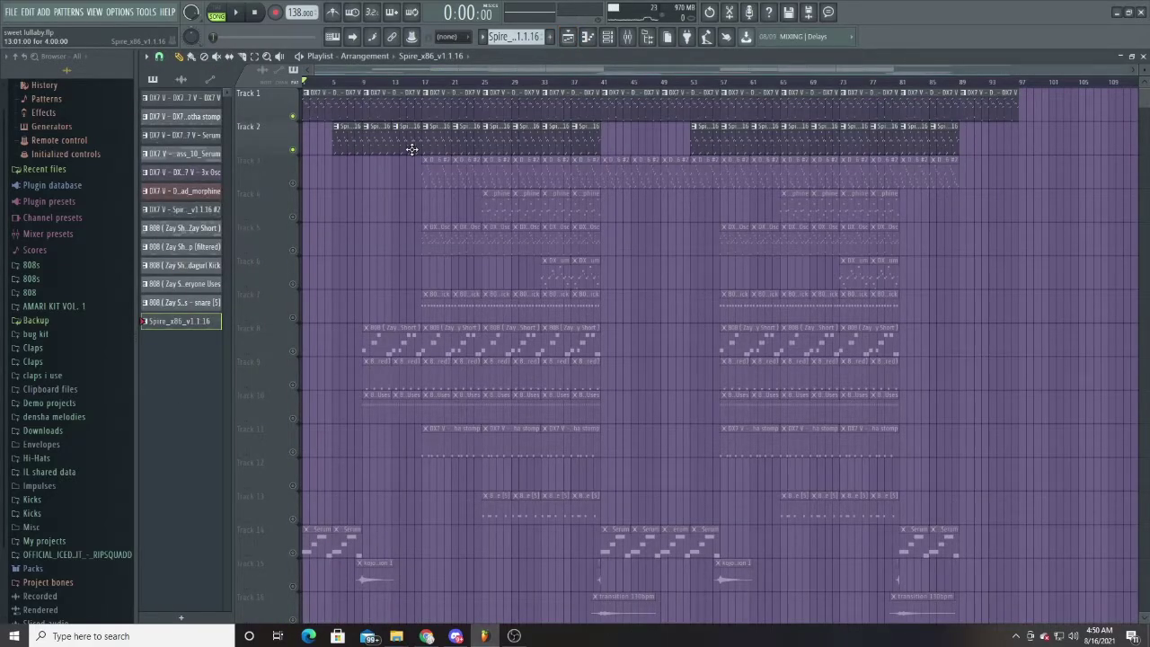
Step: Check the equalizer settings of mixer Insert 3, and return to the playlist
left_click(627, 37)
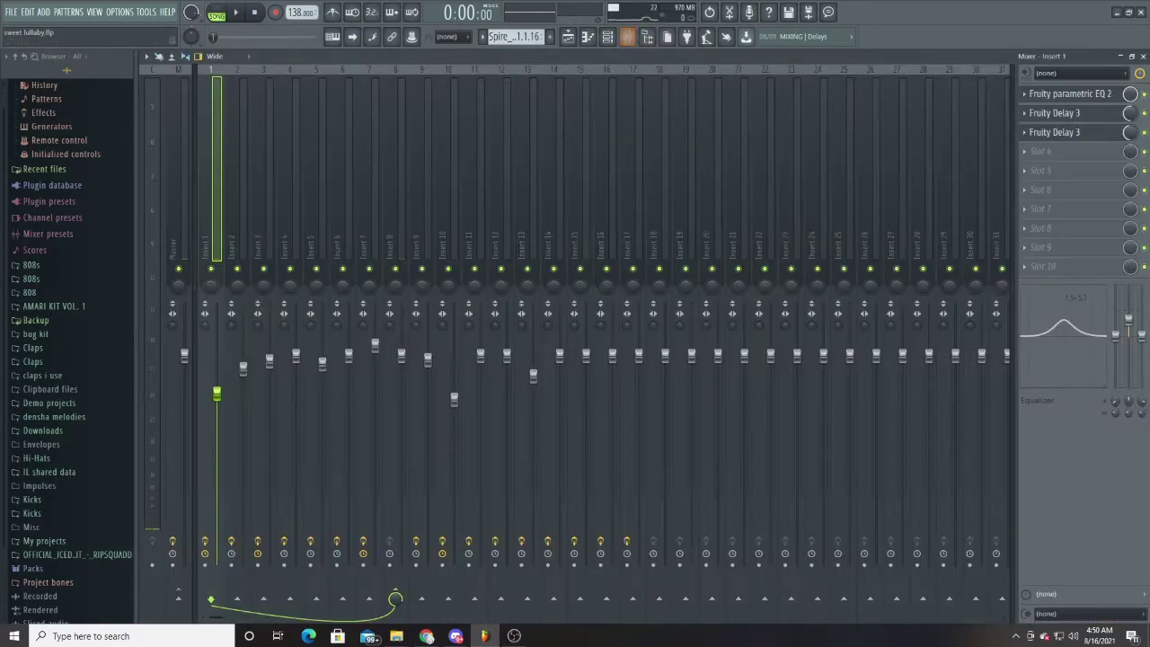
left_click(268, 100)
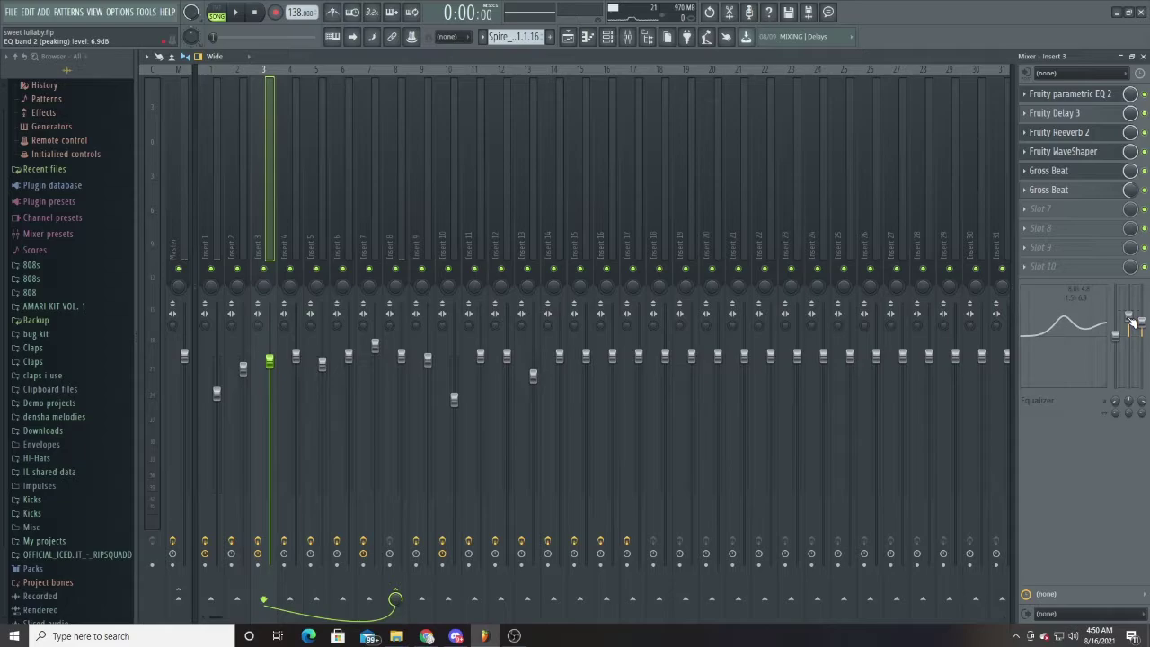
left_click(567, 36)
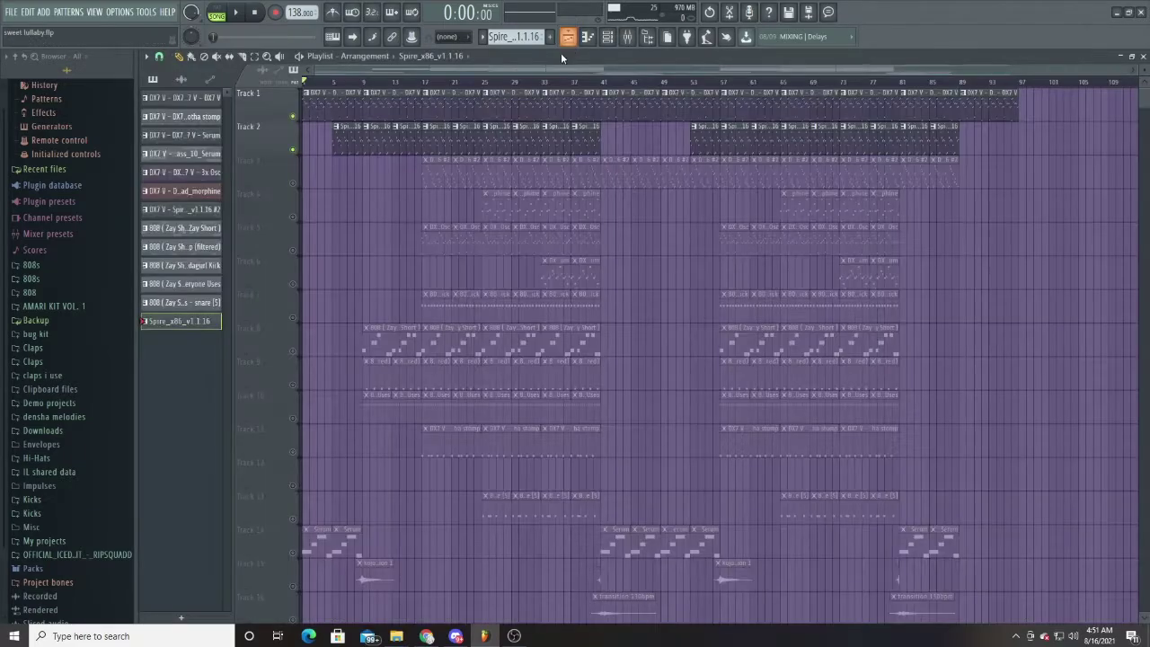
Step: Unmute Track 3, place the playhead at its first clip at bar 17, and view that clip's Spire melody in the piano roll
left_click(291, 184)
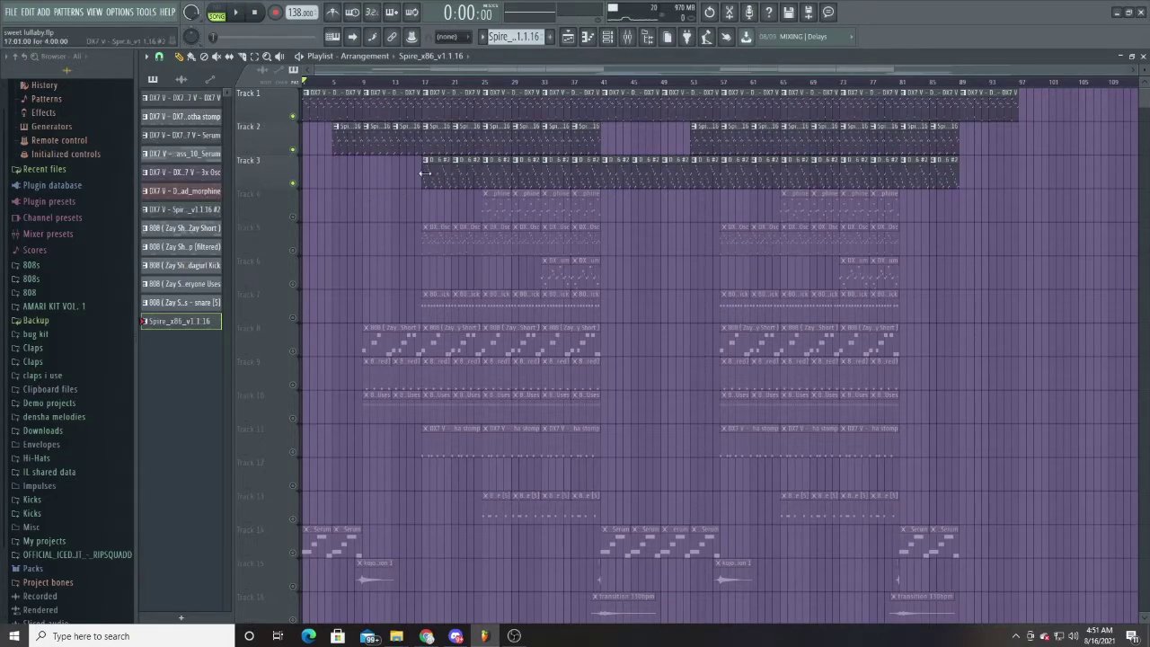
left_click(422, 82)
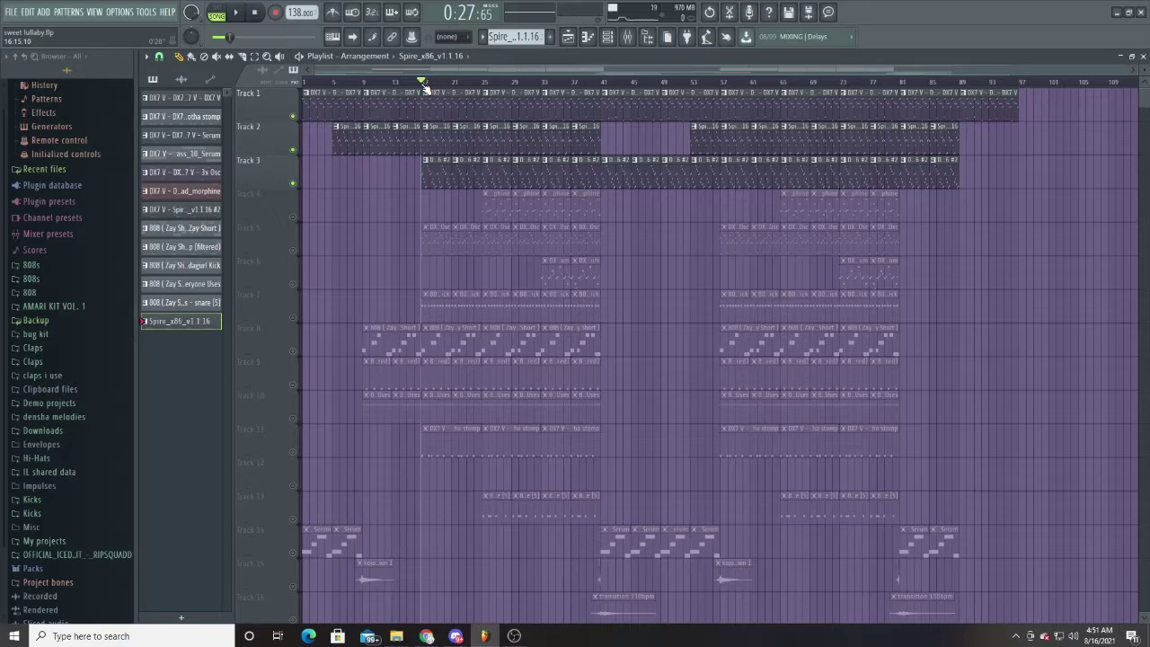
double_click(442, 172)
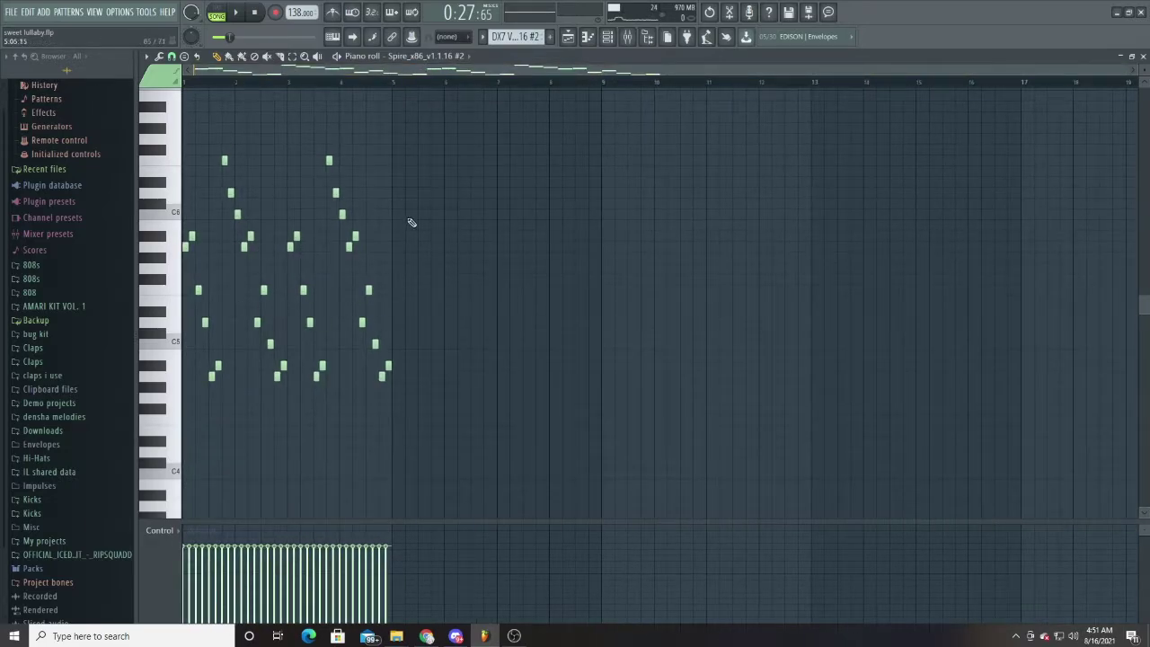
Step: Play the arrangement briefly to locate Track 3's channel in the mixer, and check Fruity parametric EQ 2 on Insert 7
left_click(610, 37)
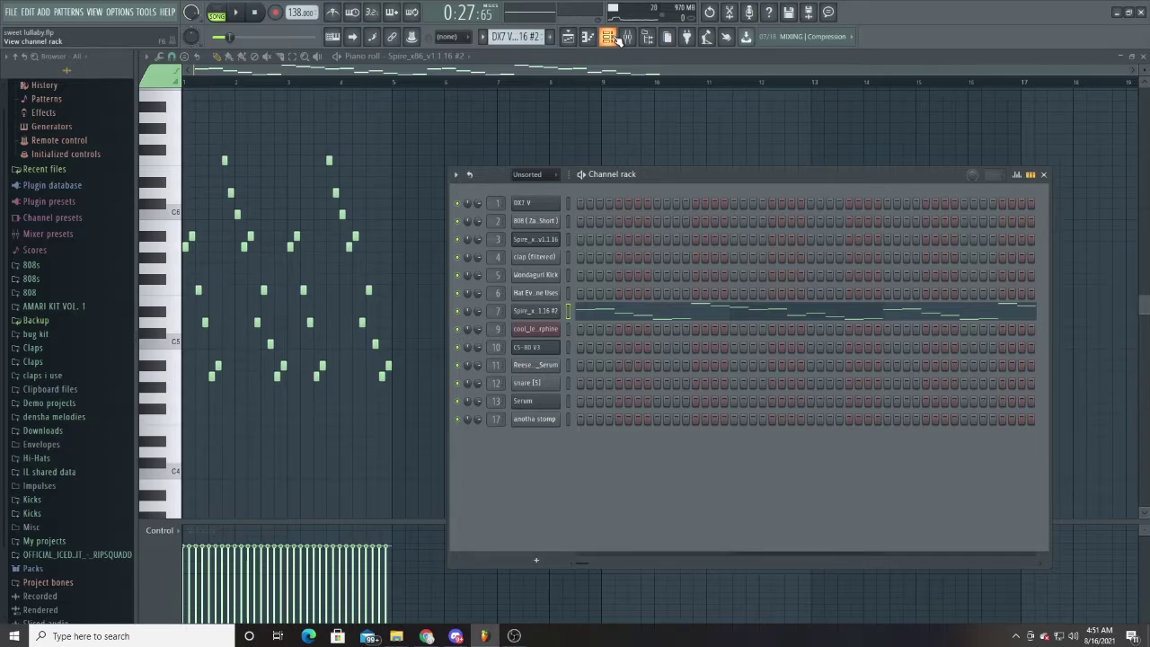
key("space")
key("space")
left_click(627, 36)
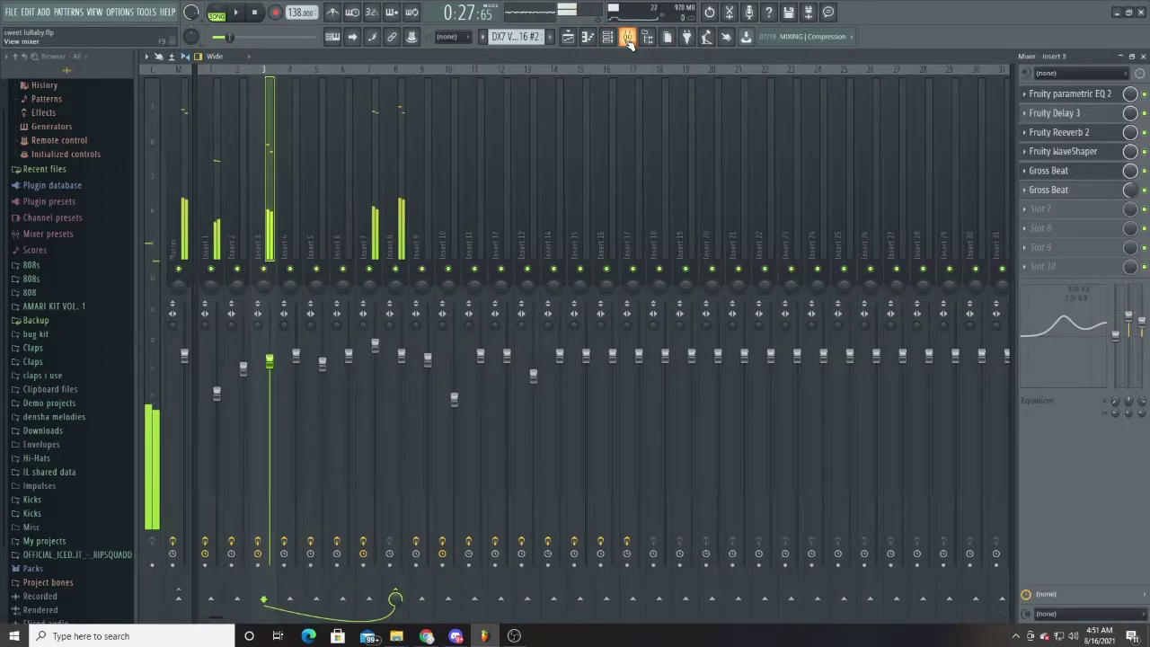
left_click(375, 73)
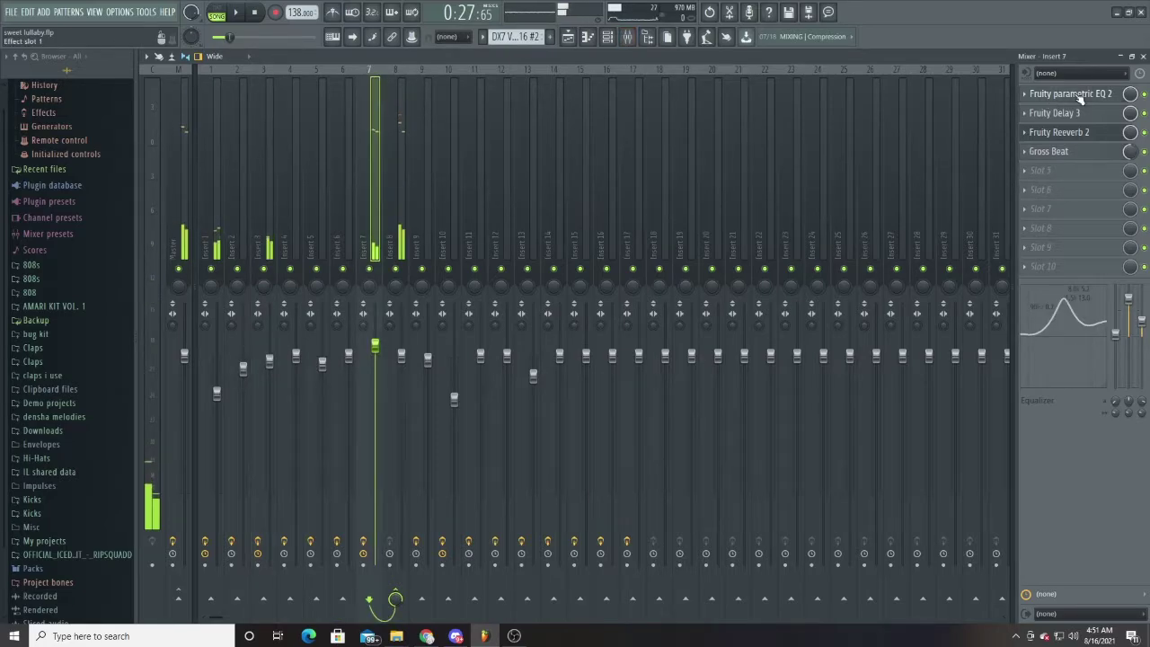
left_click(1077, 94)
left_click(1079, 96)
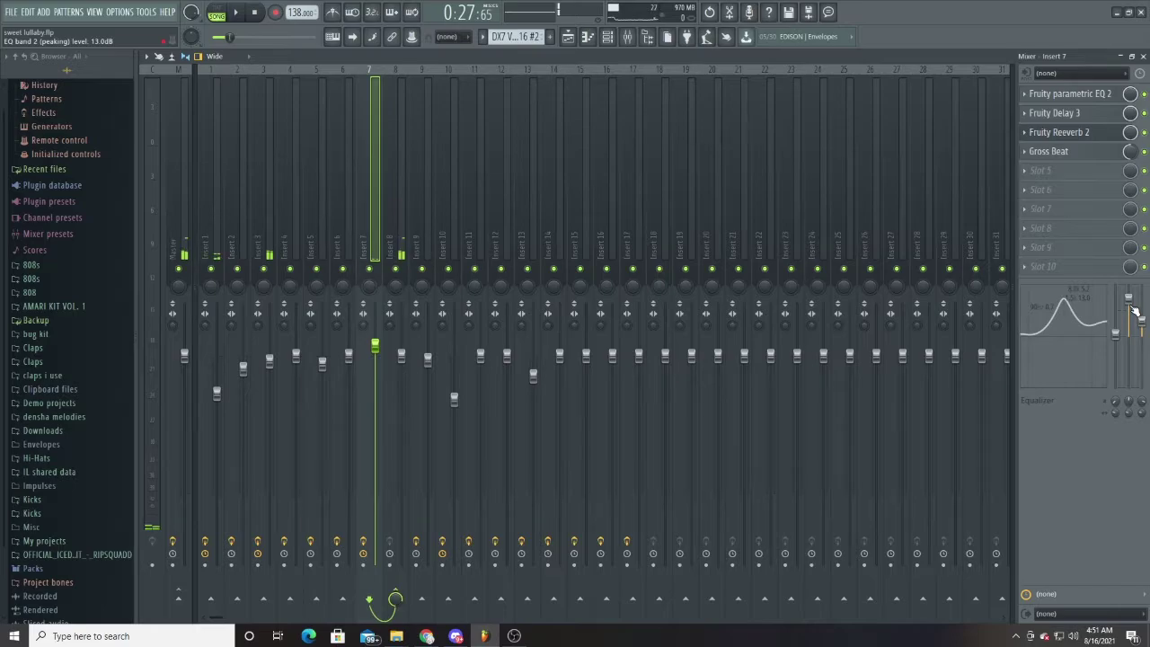
Step: Examine the FL Squared 2 DP preset in the second Spire instrument, Spire_x86_v1.1.16 #2
left_click(607, 36)
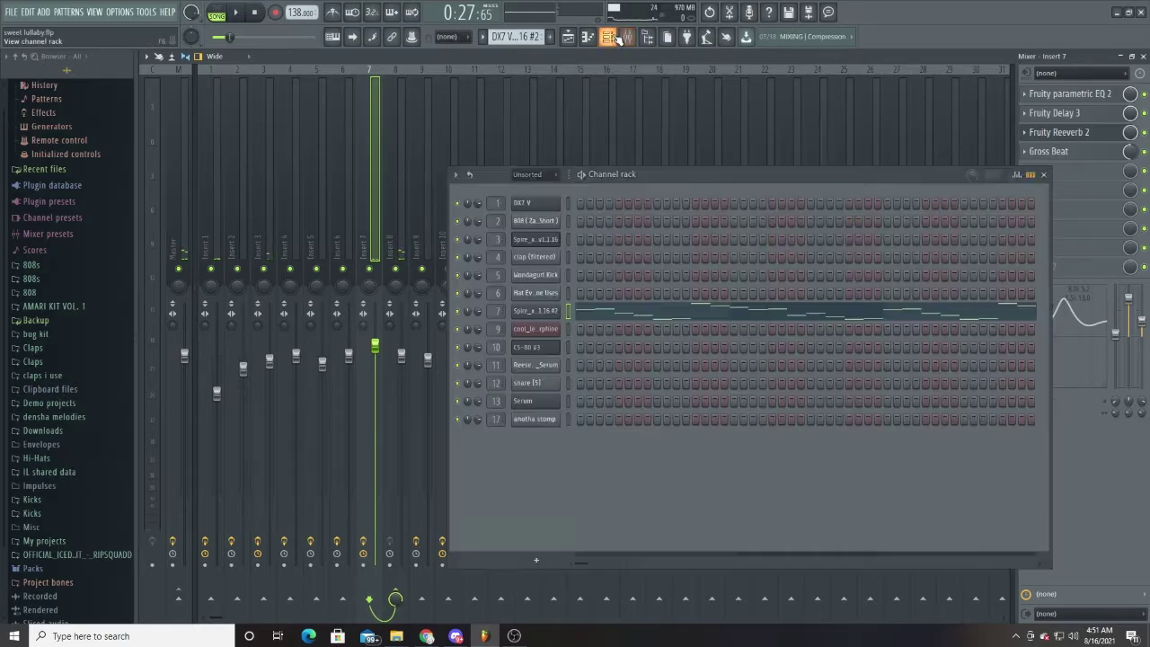
left_click(543, 238)
left_click(544, 238)
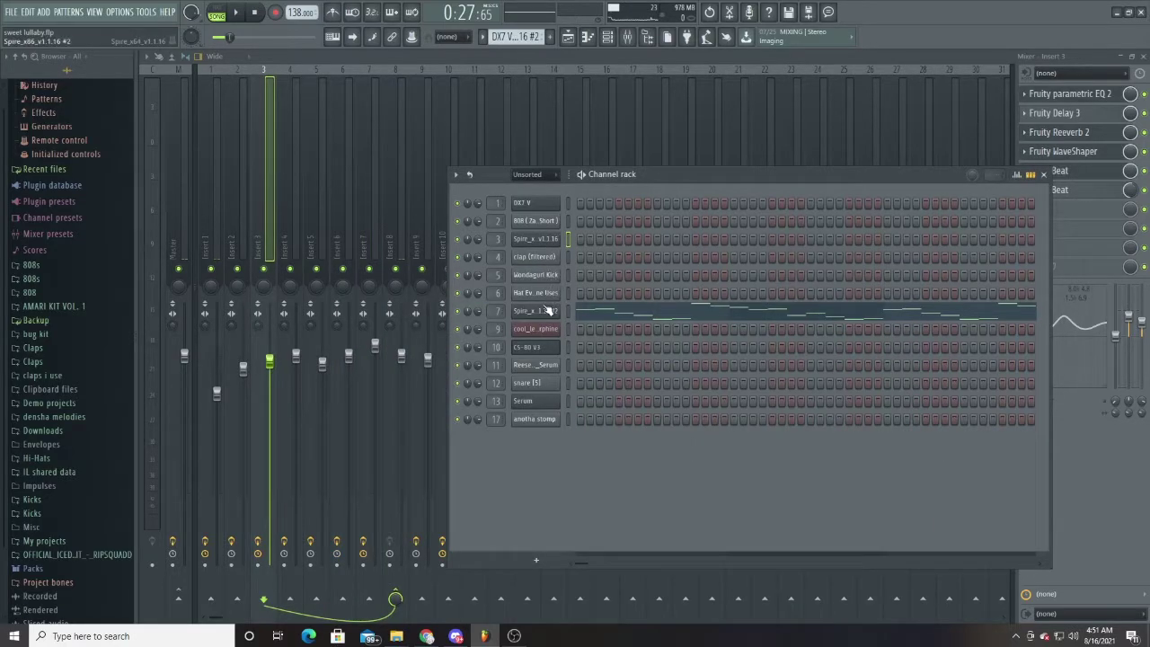
left_click(541, 311)
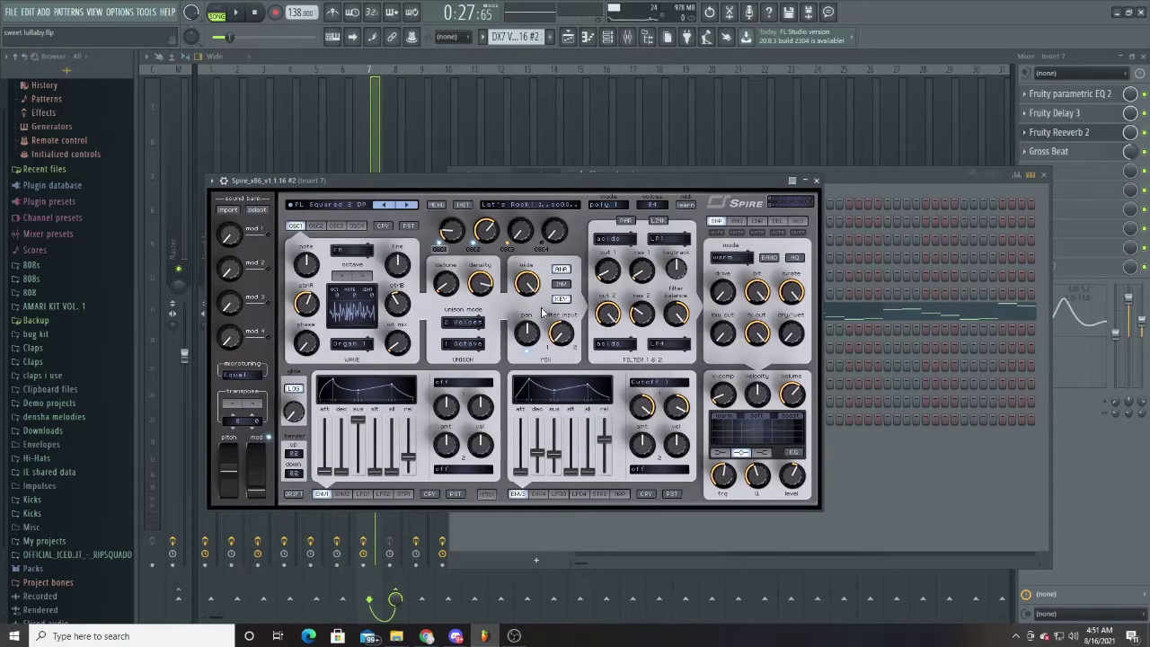
left_click(737, 57)
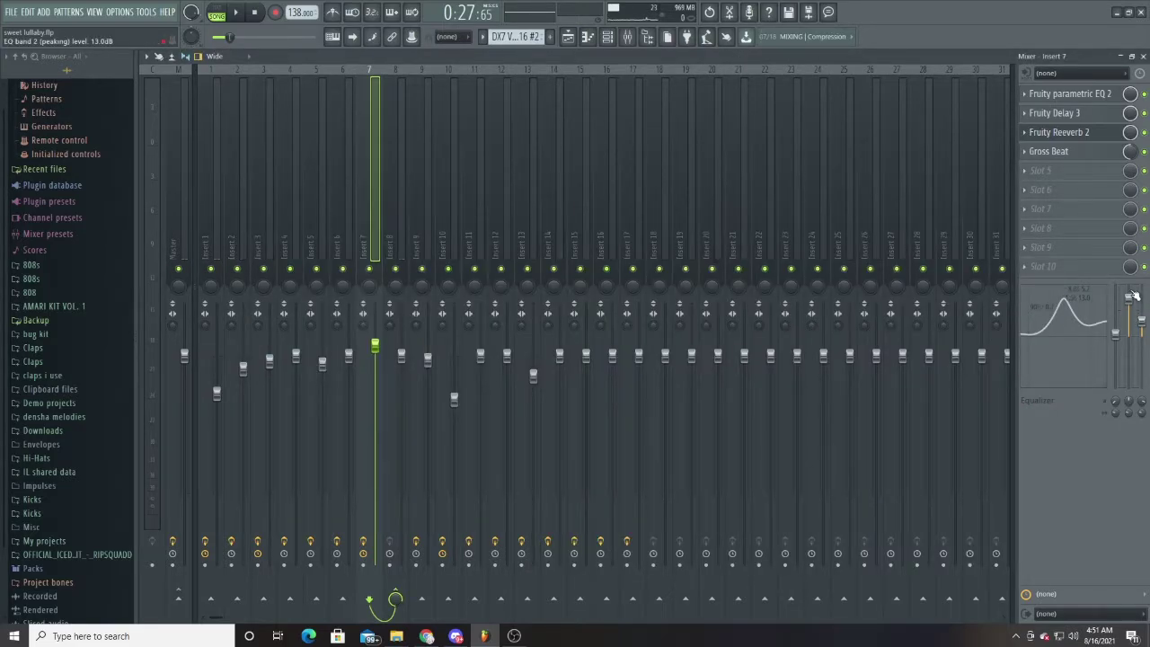
Step: Examine the Gross Beat and Fruity Reeverb 2 settings on mixer Insert 7
left_click(1080, 152)
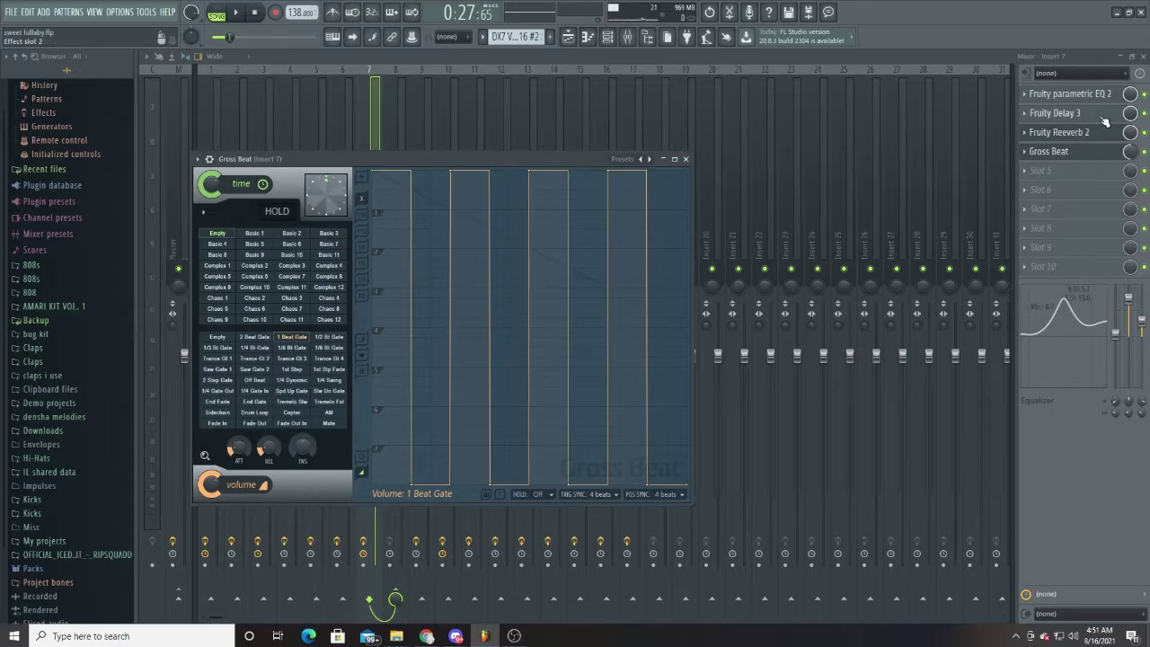
left_click(1105, 133)
left_click(1105, 133)
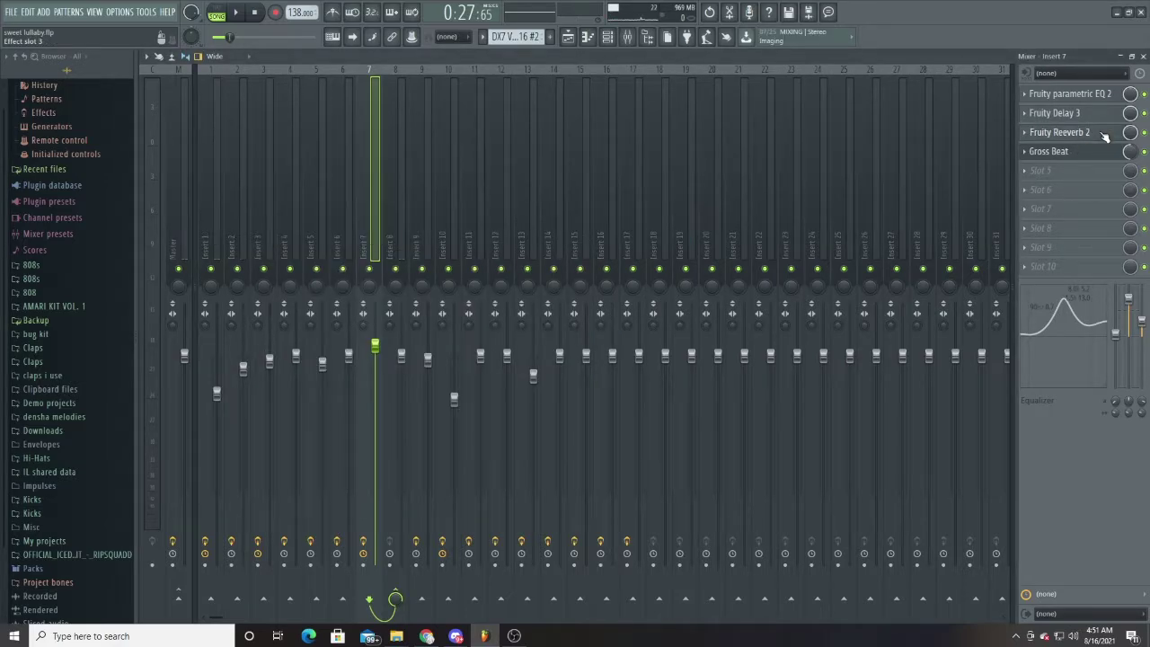
Step: Play the arrangement from bar 17 in the playlist, muting Track 2 during playback
left_click(568, 36)
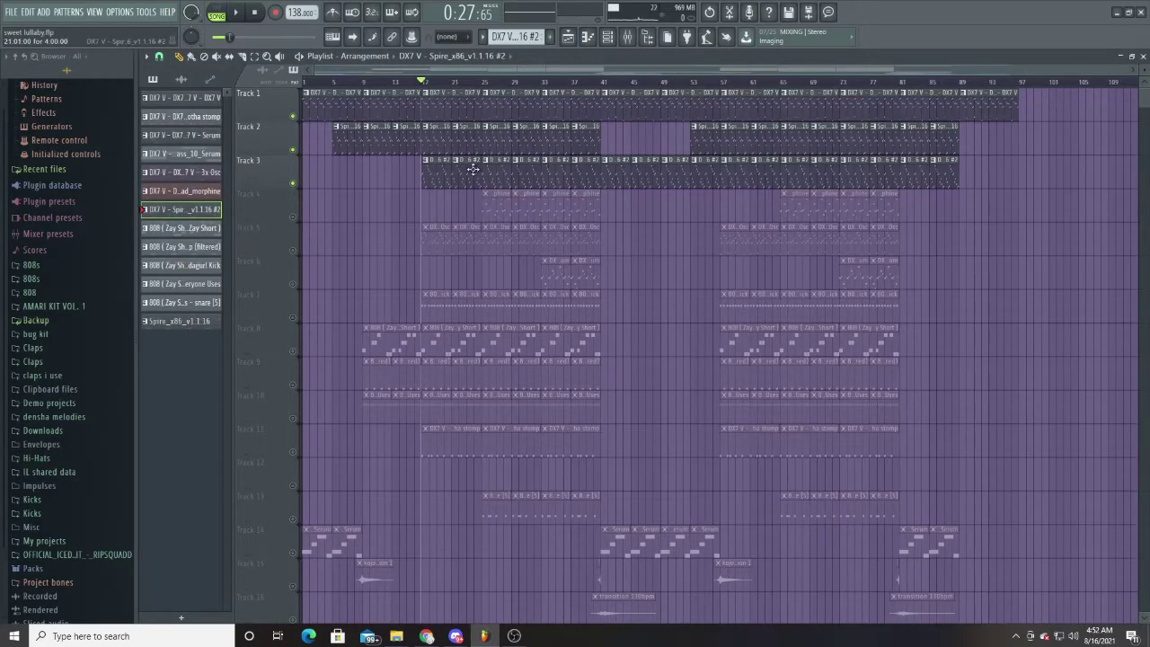
key("space")
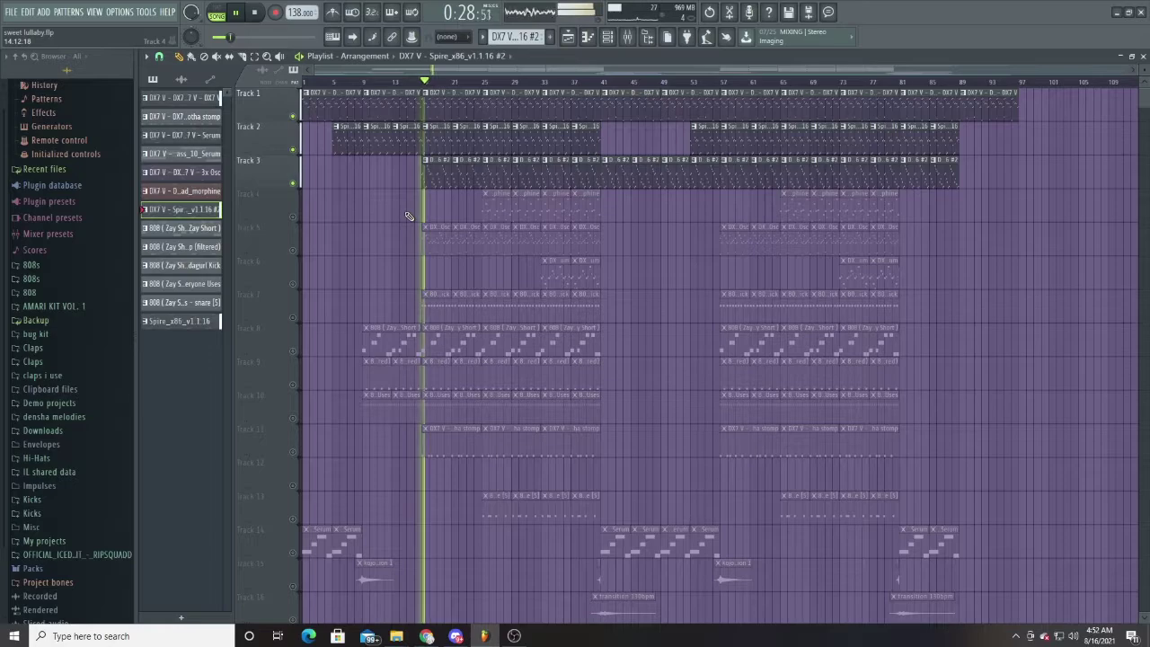
left_click(299, 149)
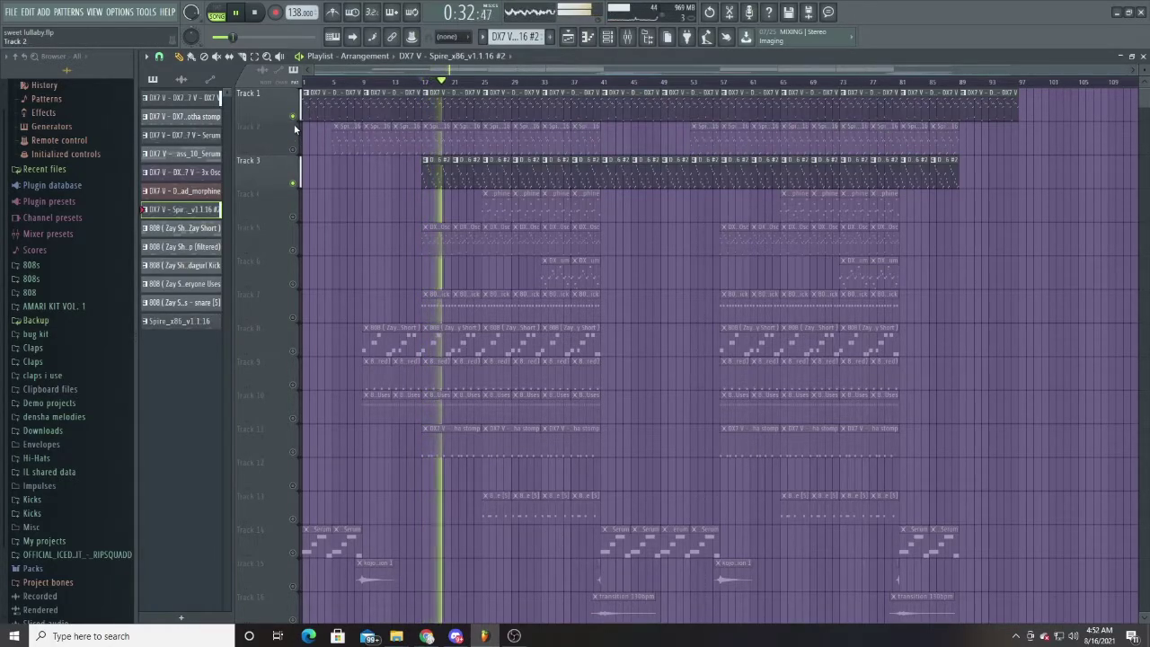
key("space")
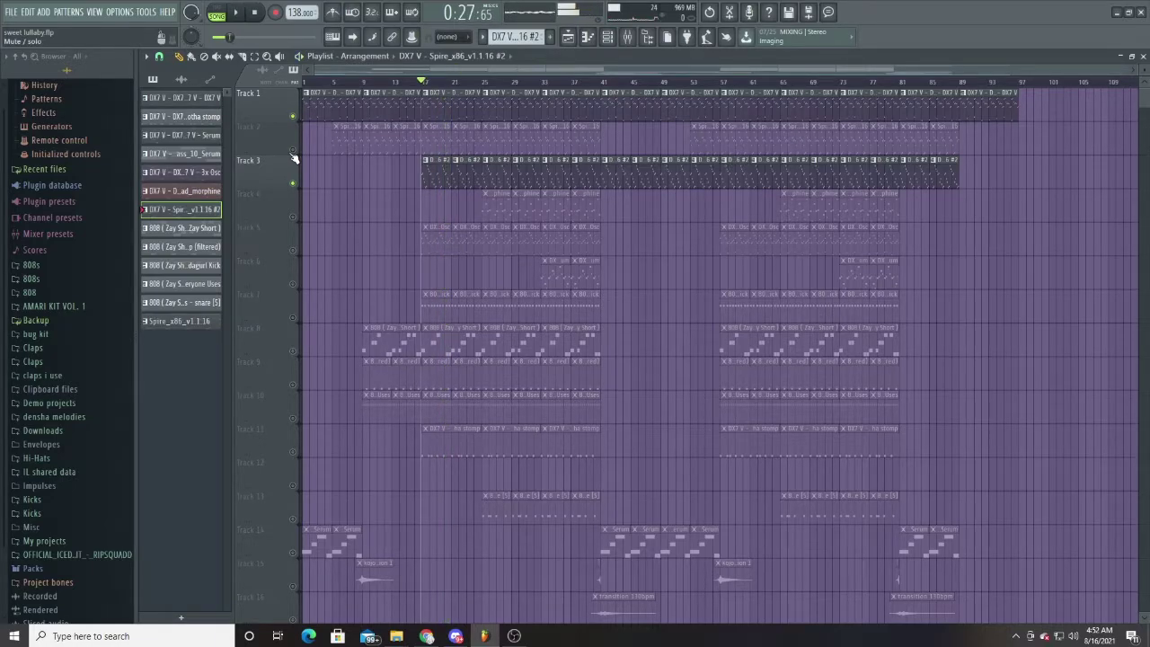
Step: Unmute Track 5 and look for its instrument in the channel rack and mixer
left_click(292, 248)
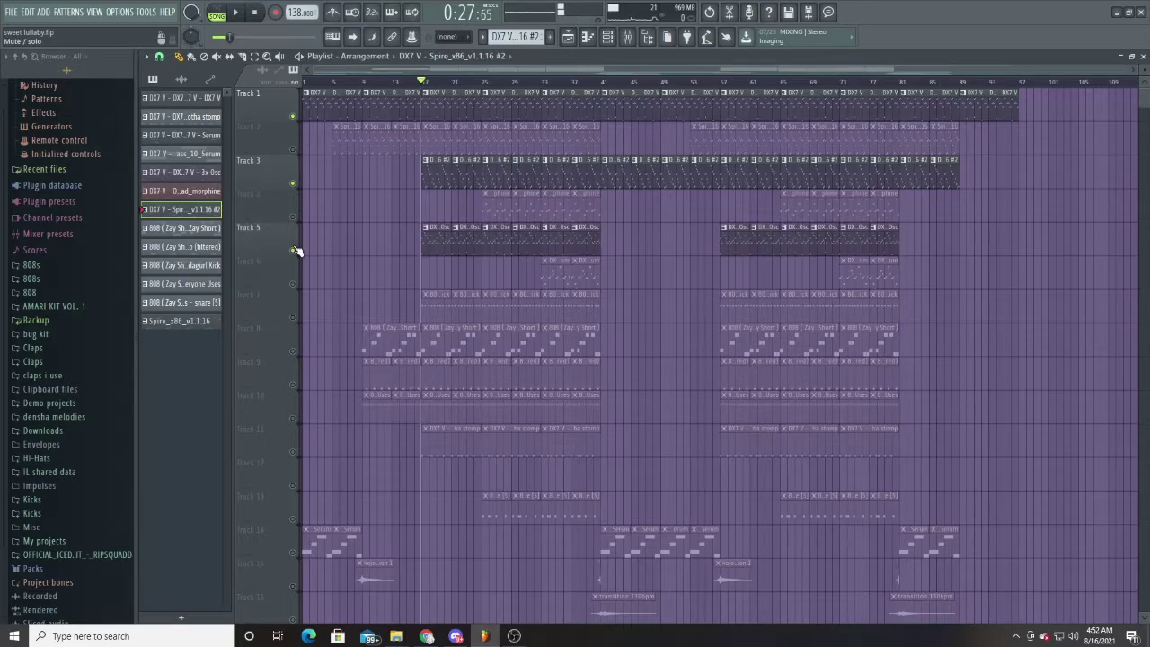
left_click(616, 41)
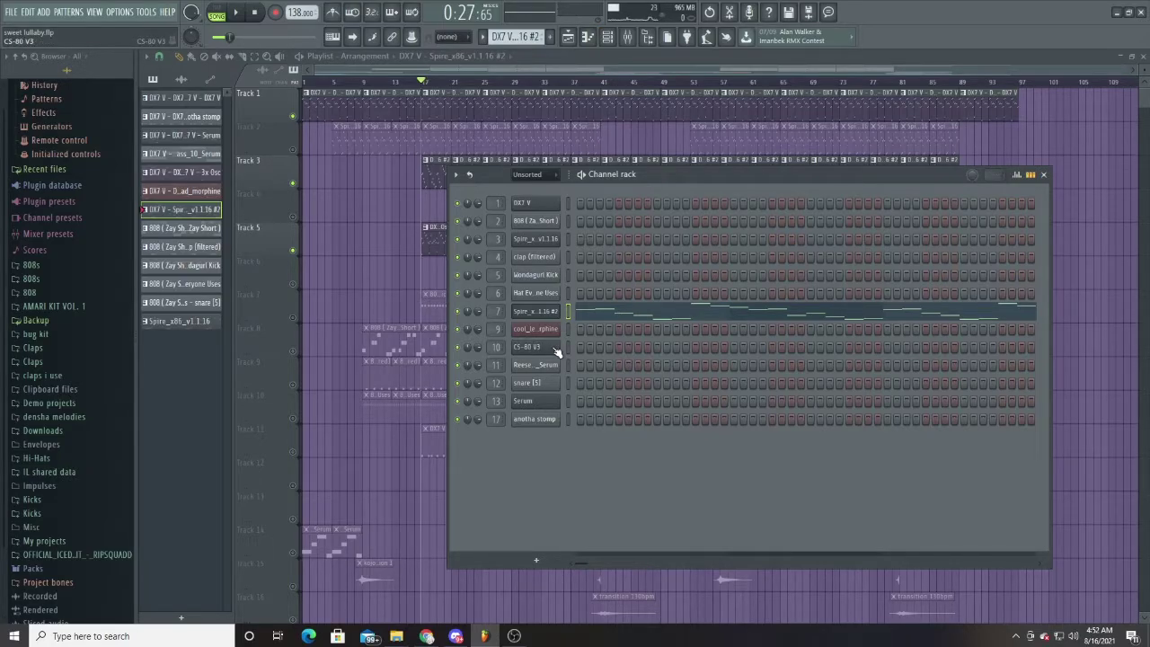
left_click(627, 37)
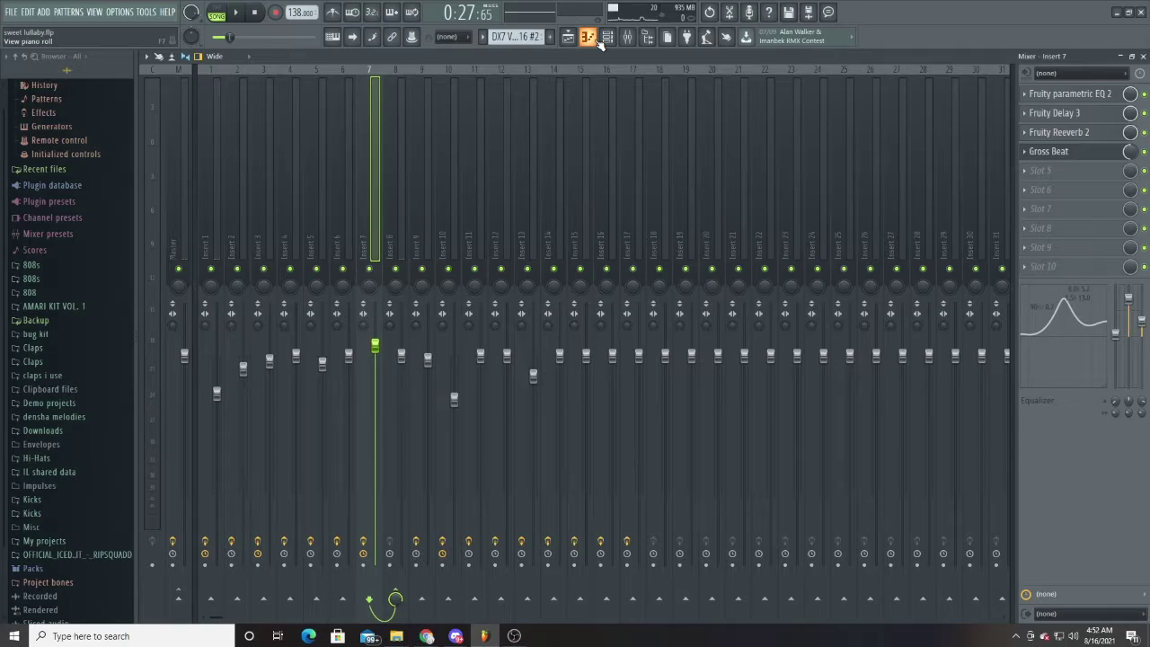
left_click(607, 37)
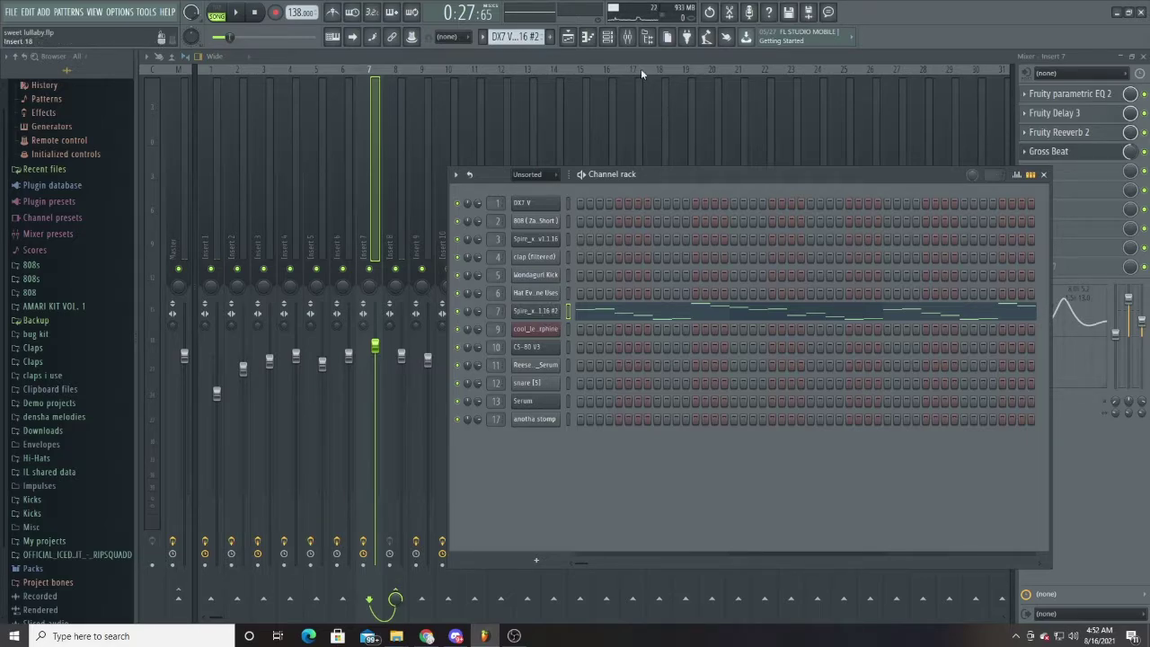
left_click(607, 37)
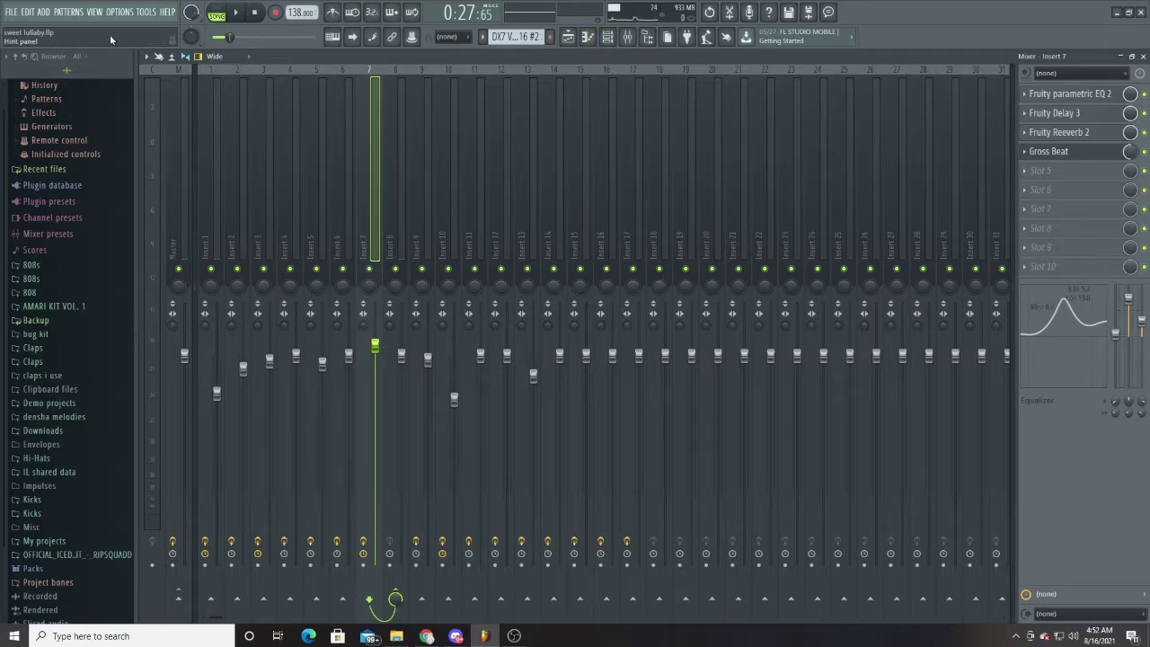
left_click(607, 37)
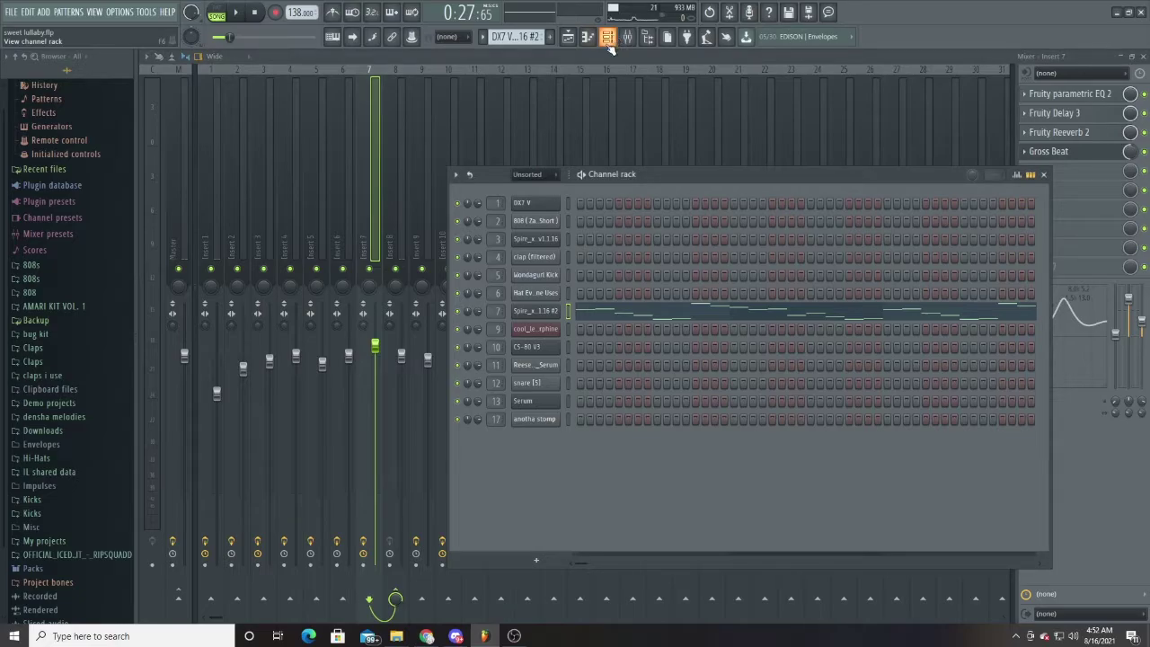
left_click(568, 37)
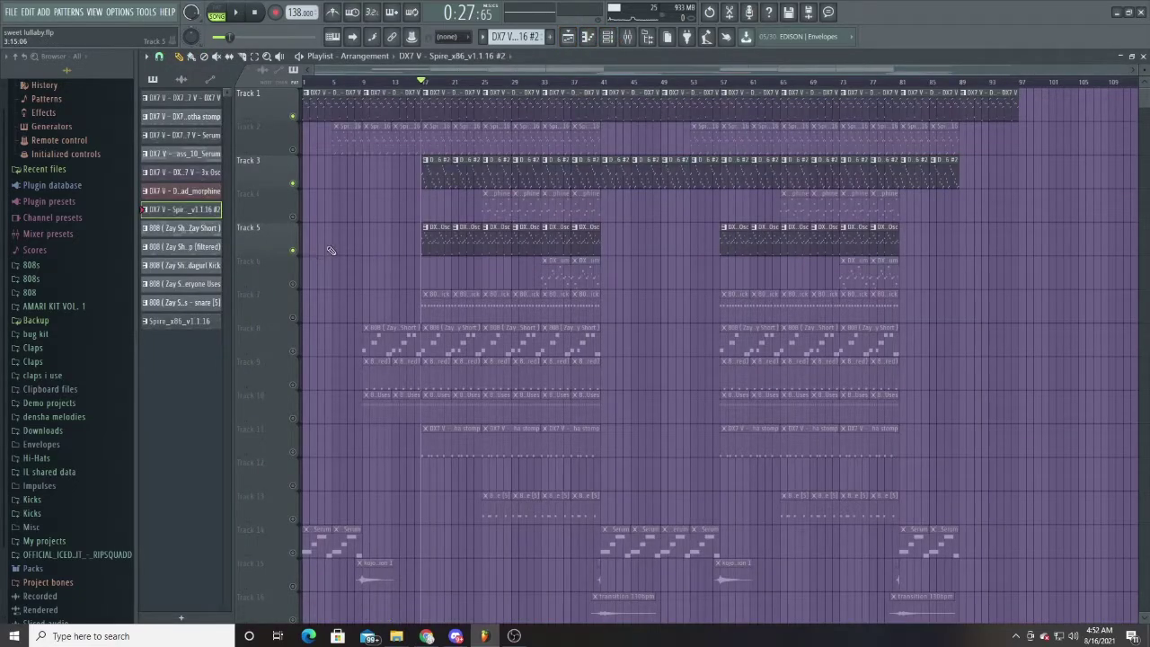
Step: Mute Track 3, and play from bar 17 with the mixer open to locate Track 5's sound on Insert 10
left_click(292, 184)
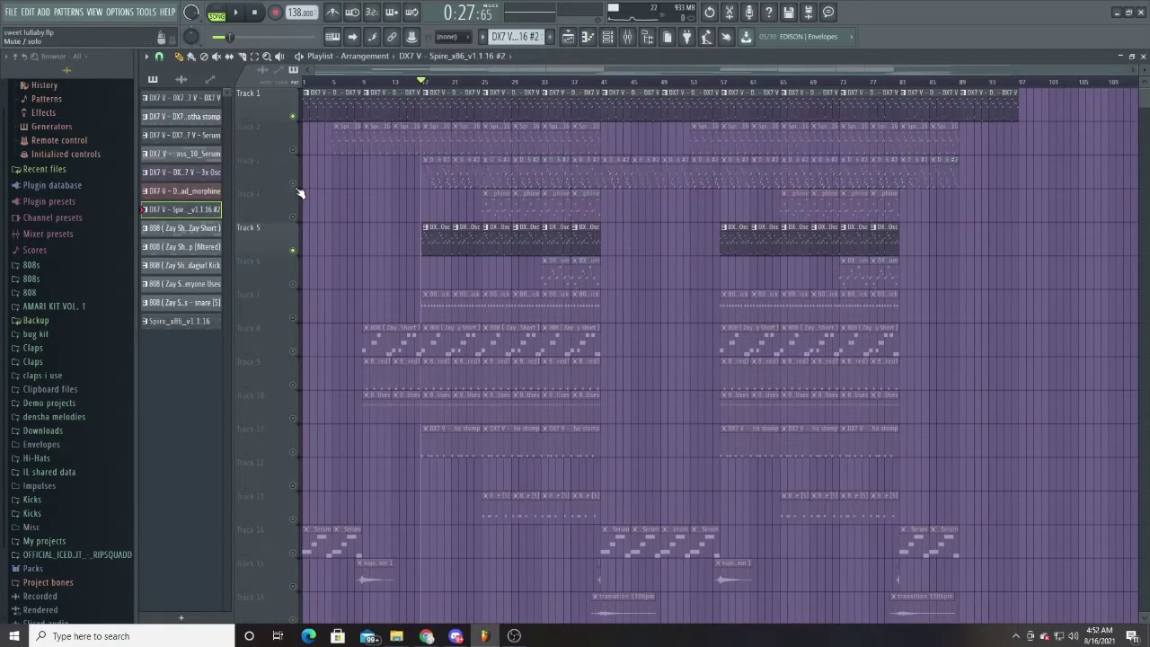
left_click(627, 37)
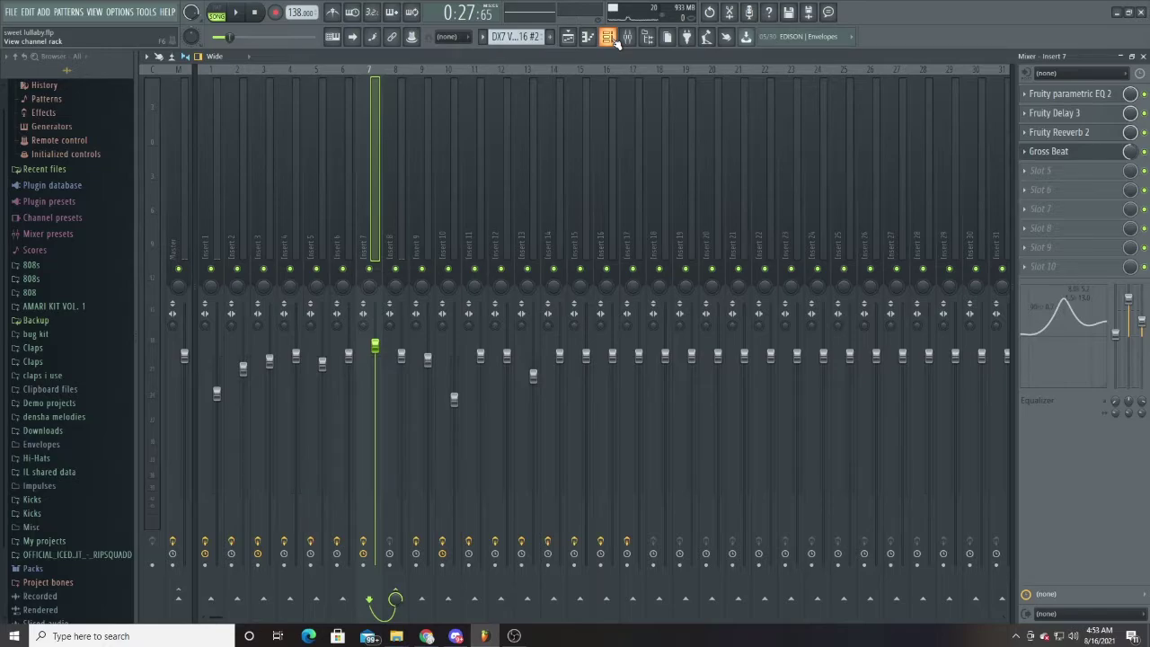
key("space")
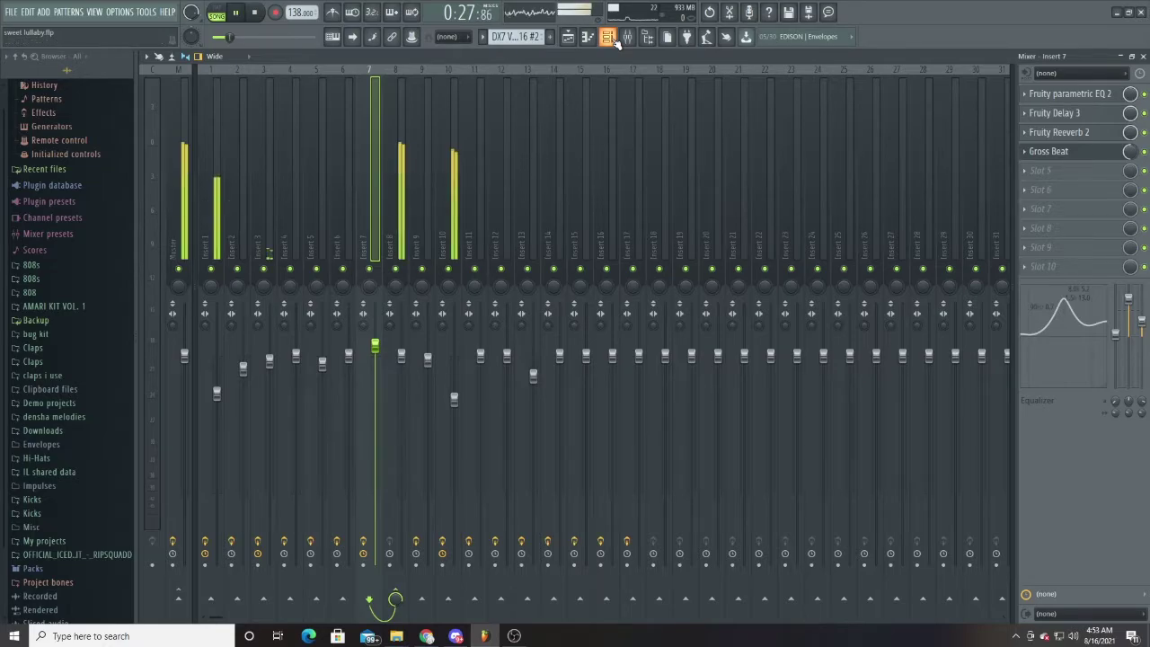
left_click(454, 126)
right_click(449, 270)
right_click(451, 272)
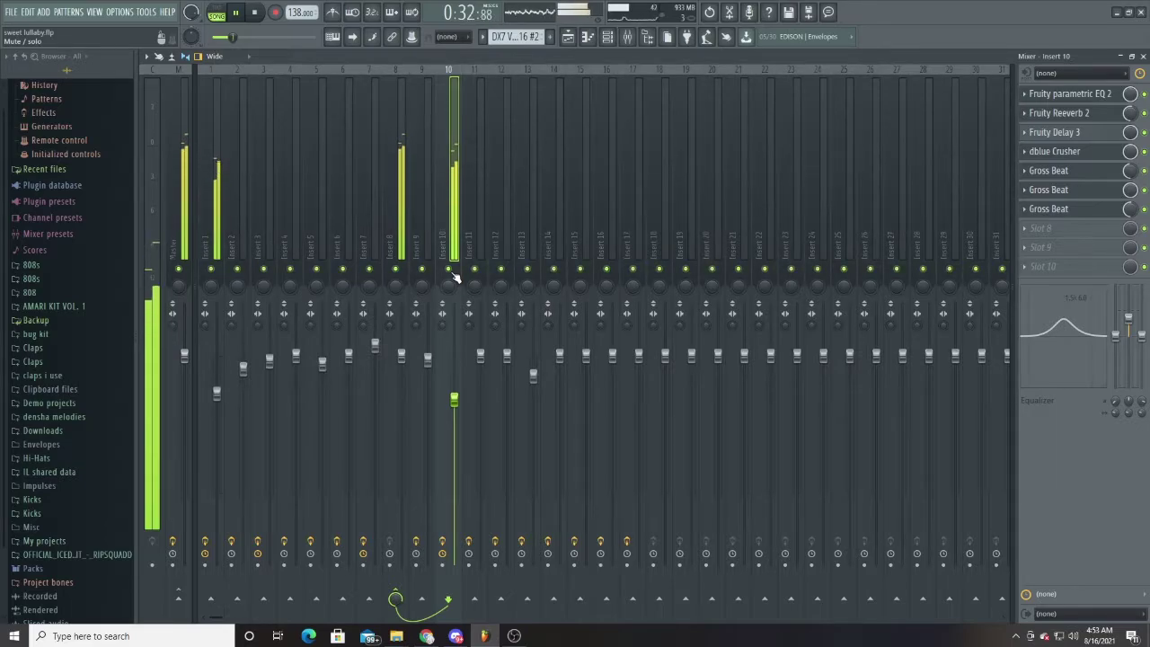
key("space")
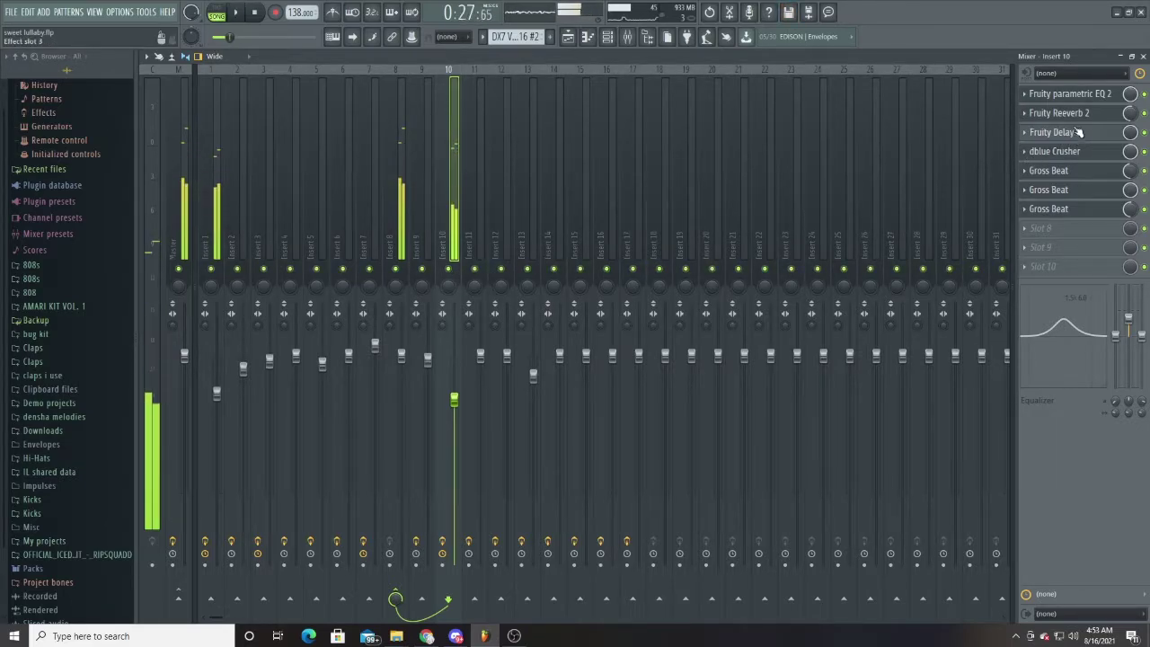
Step: Examine the Fruity parametric EQ 2 and Fruity Reeverb 2 settings on mixer Insert 10
left_click(1084, 94)
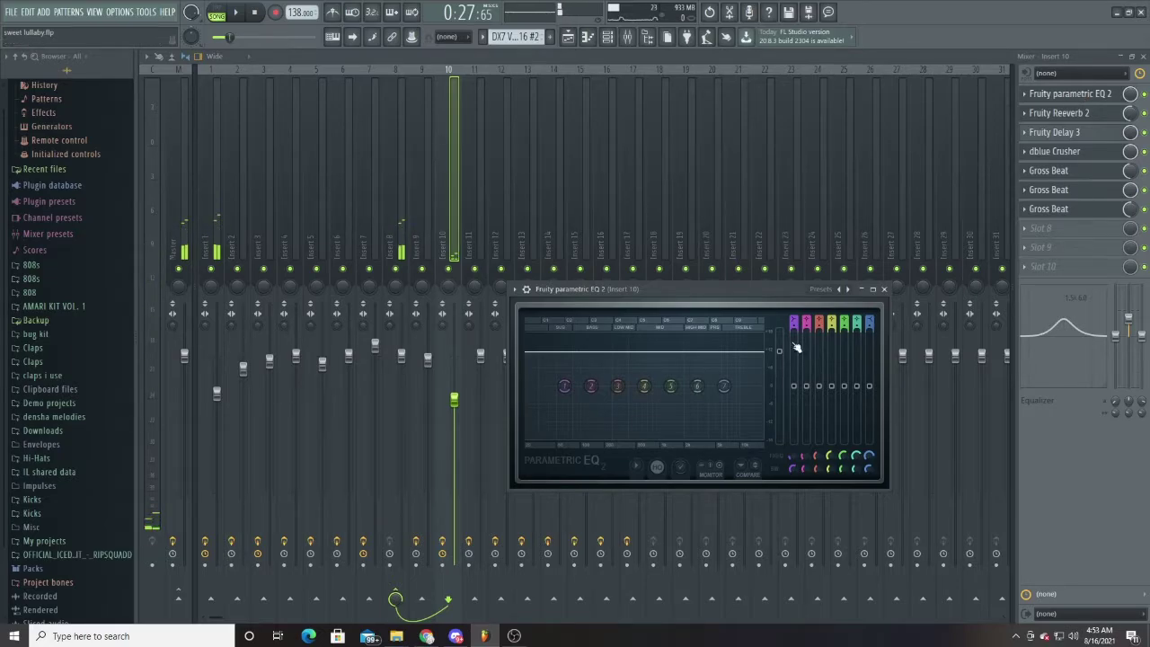
left_click(1084, 94)
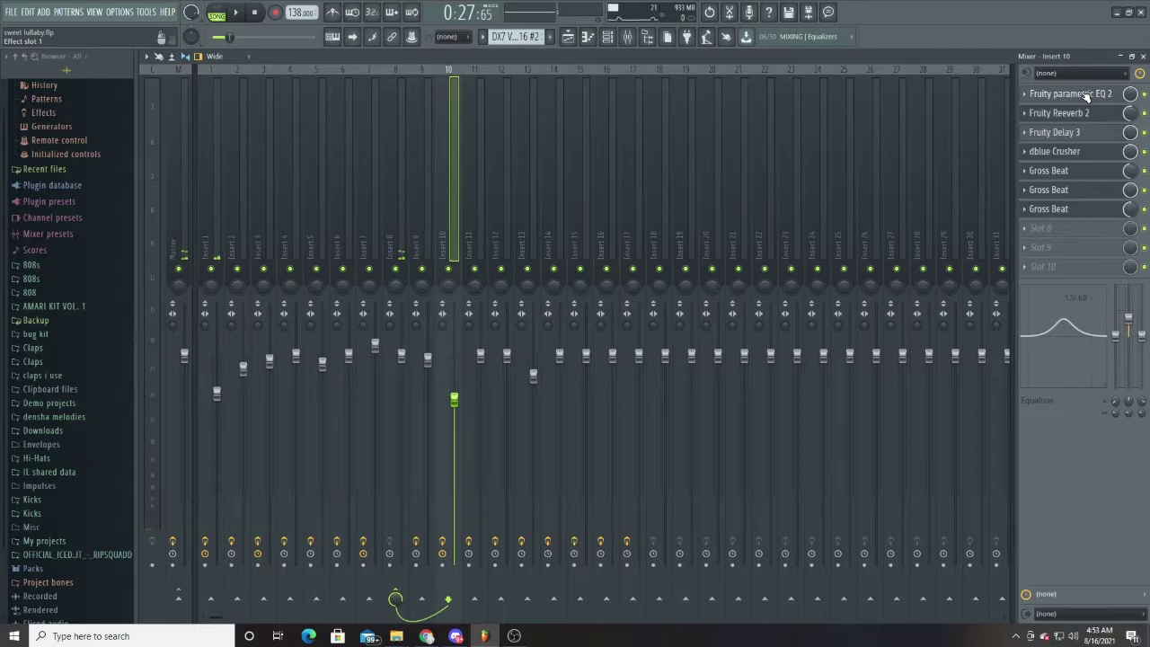
left_click(1075, 117)
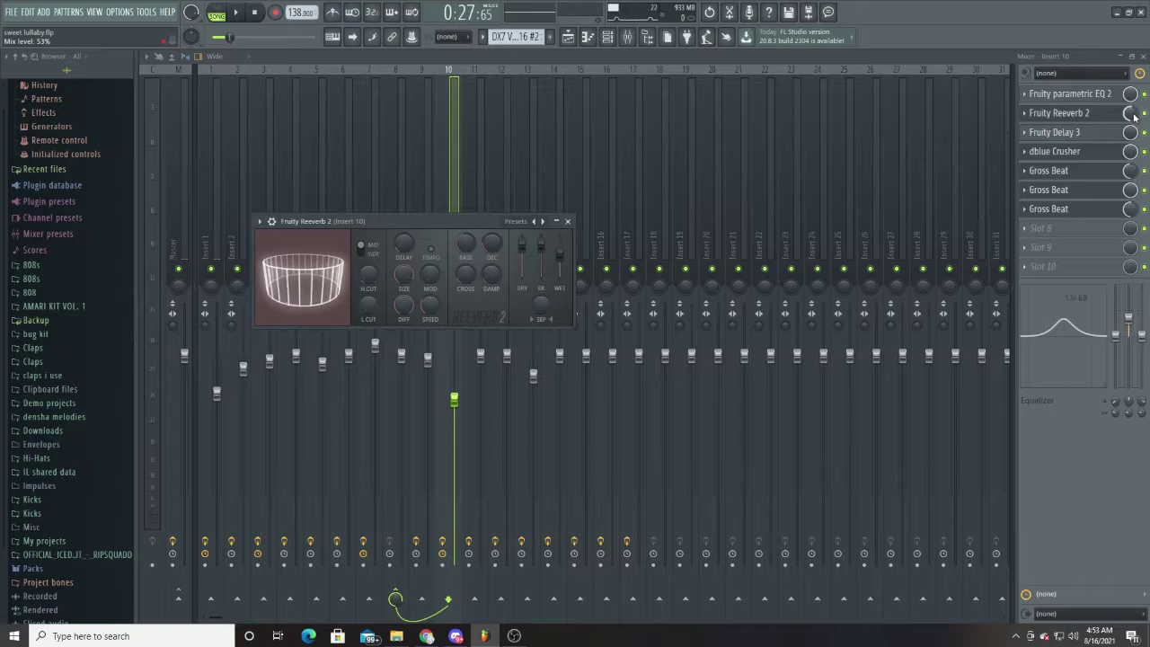
Step: Examine the Fruity Delay 3 and dblue Crusher settings on mixer Insert 10
left_click(1102, 118)
left_click(1097, 132)
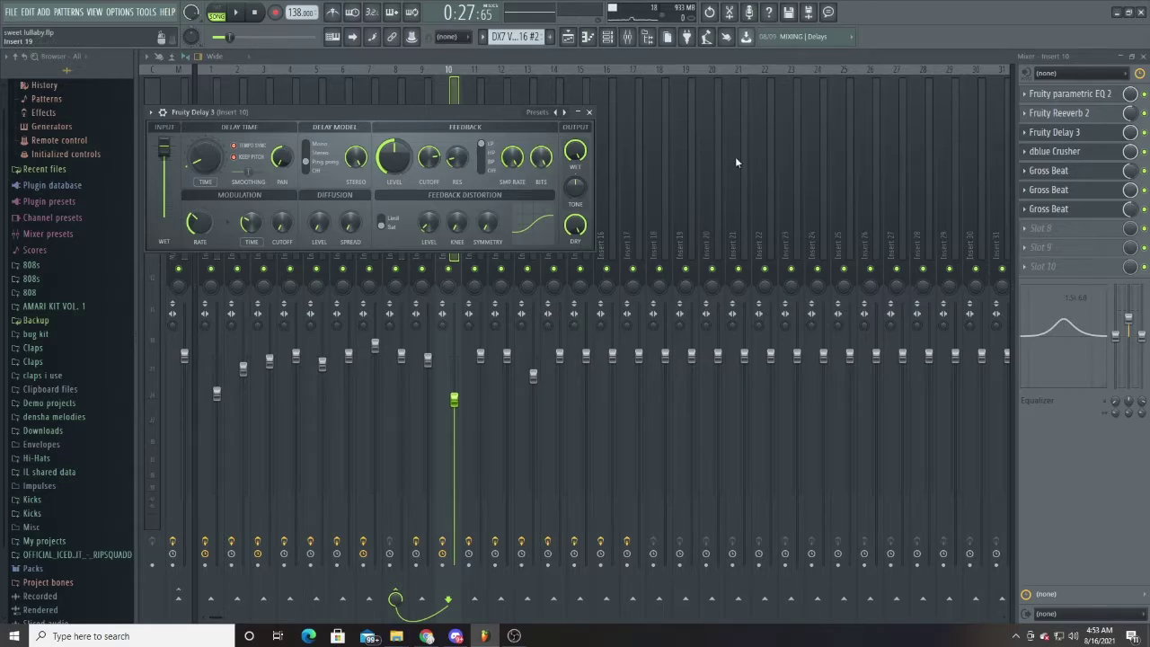
left_click(1078, 136)
left_click(1078, 137)
left_click(1079, 137)
left_click(1078, 152)
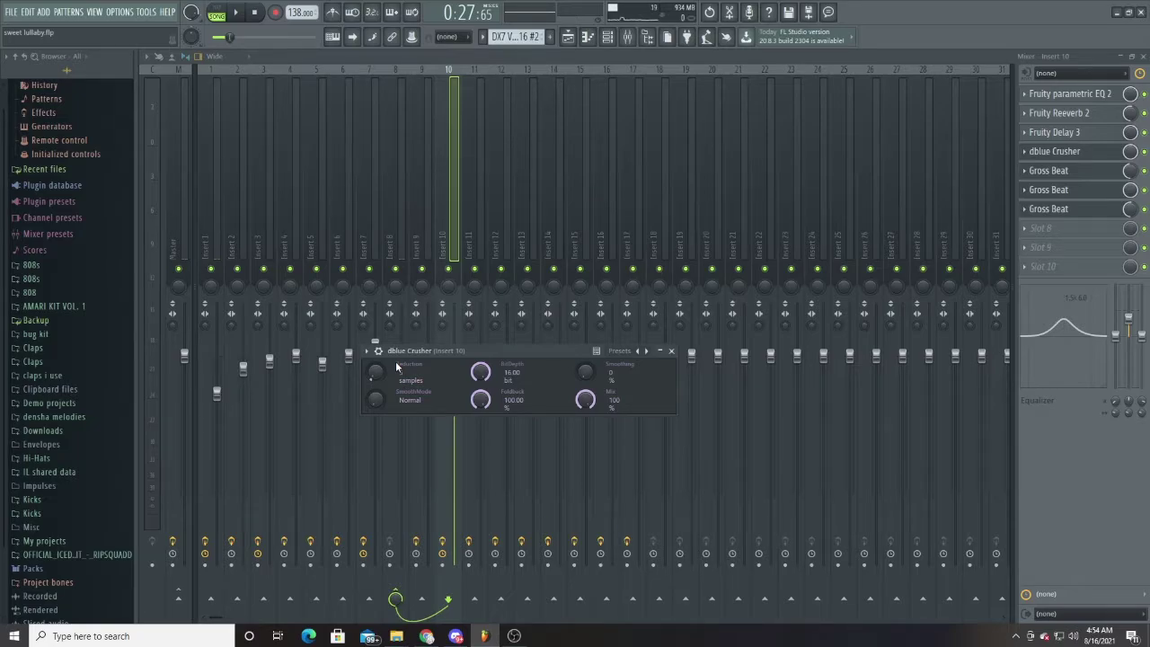
Step: Examine the time and volume settings of the three Gross Beat effects on Insert 10
left_click(1071, 169)
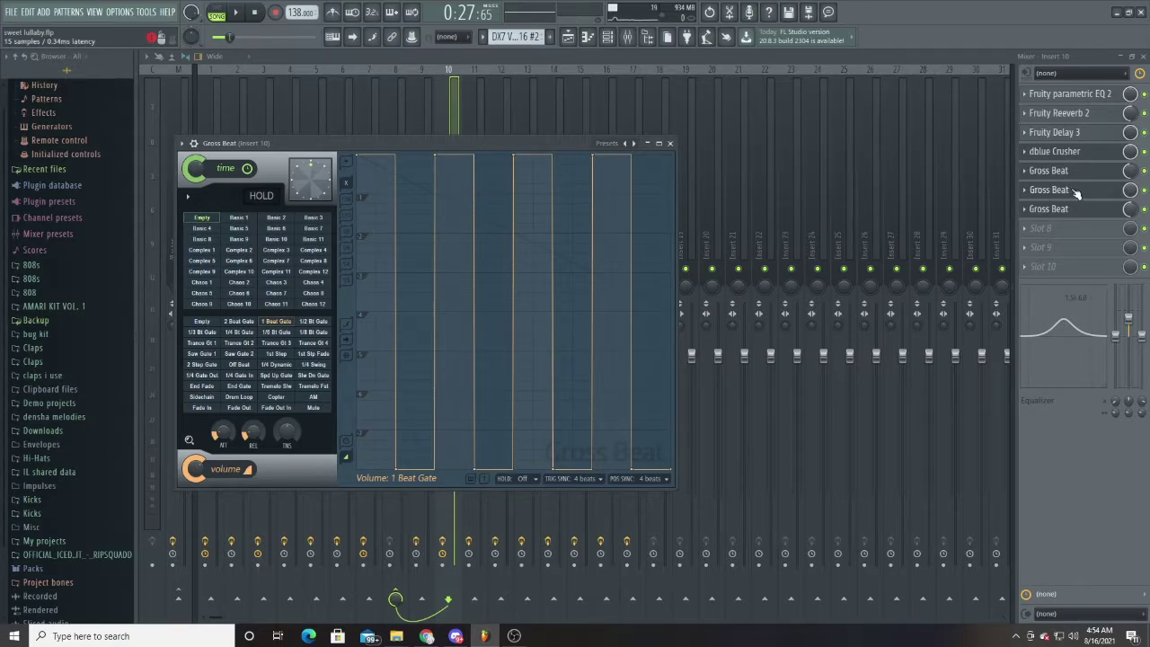
left_click(1075, 194)
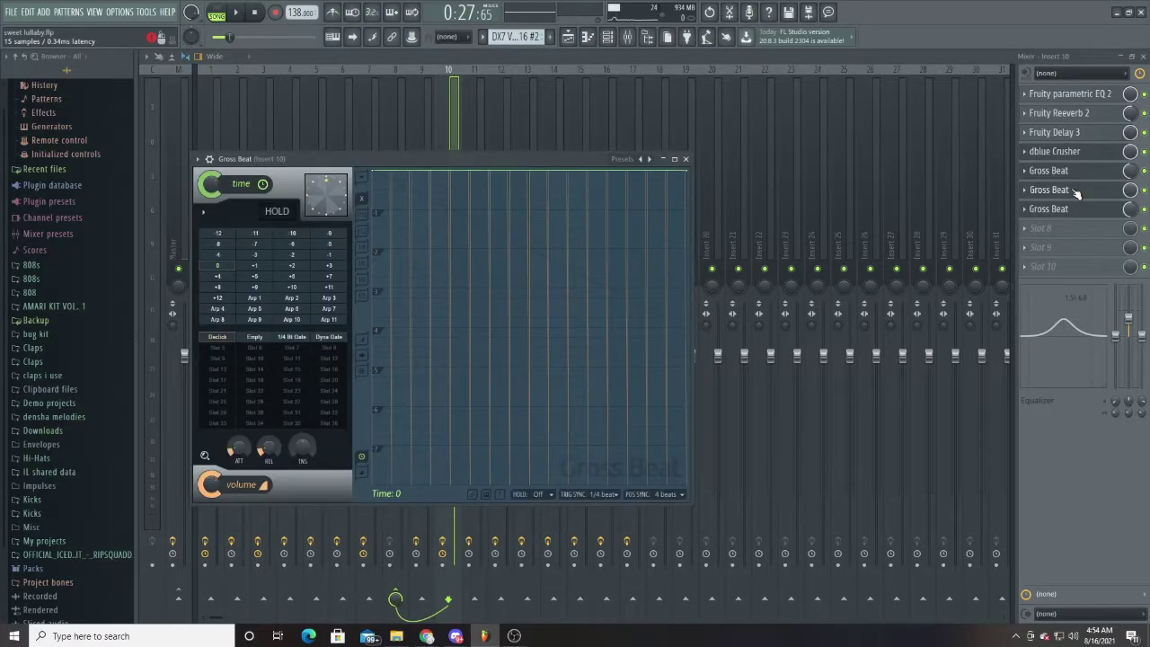
left_click(1075, 192)
left_click(1075, 210)
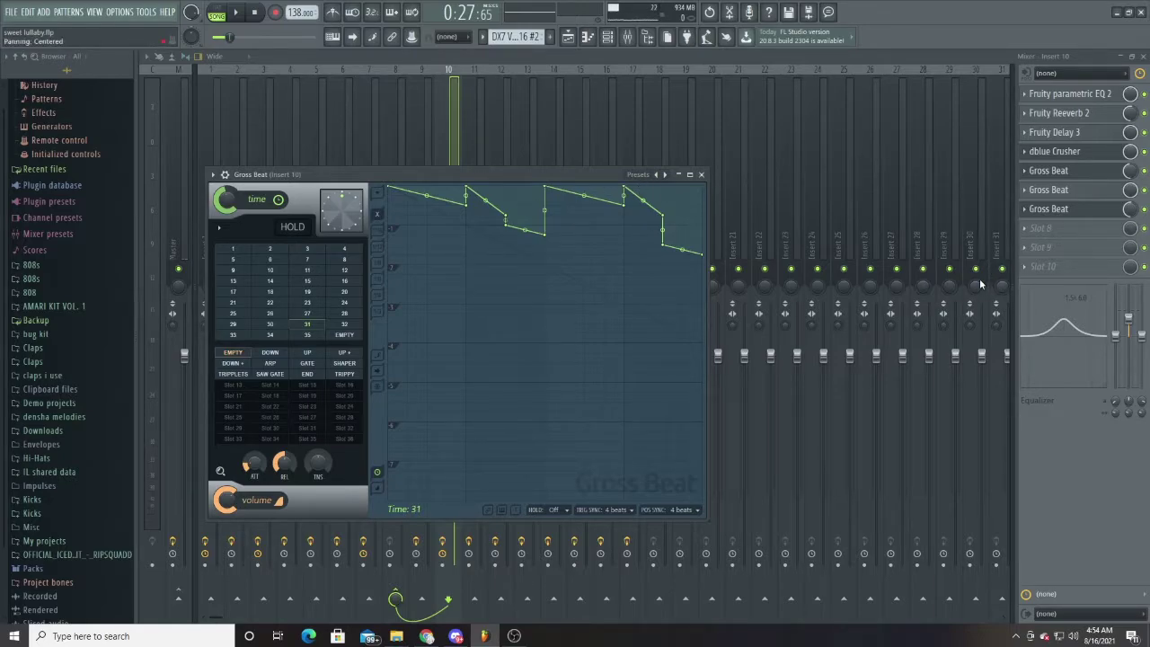
Step: Compare Insert 10's sound during playback with its effects enabled and with everything after Fruity parametric EQ 2 bypassed
key("space")
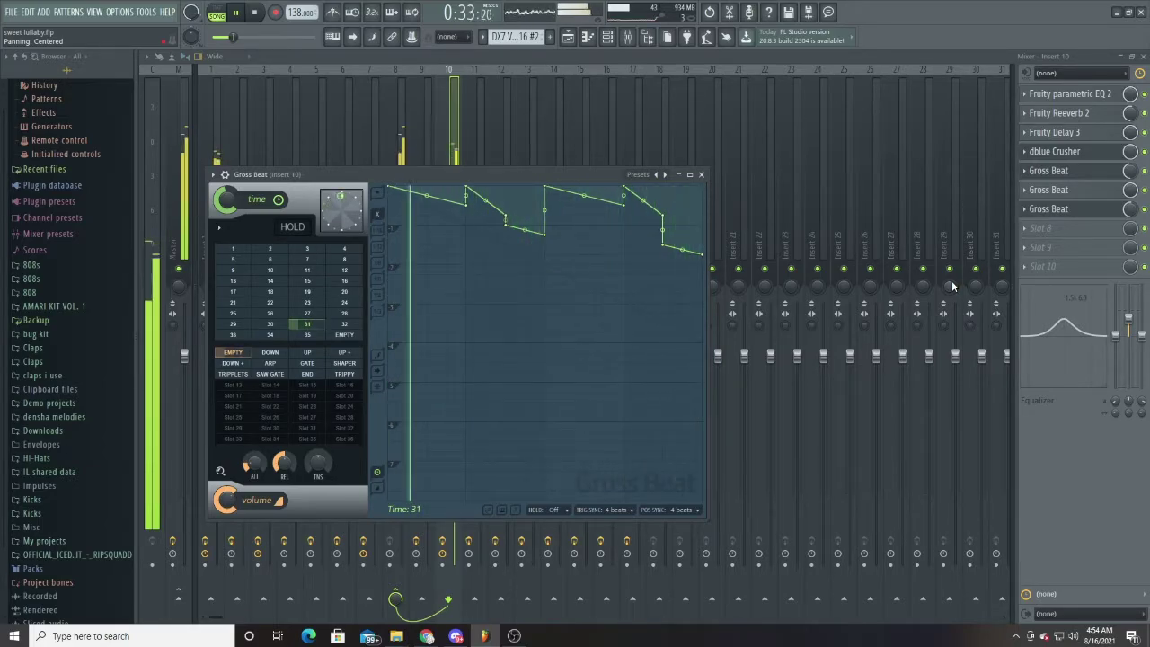
key("space")
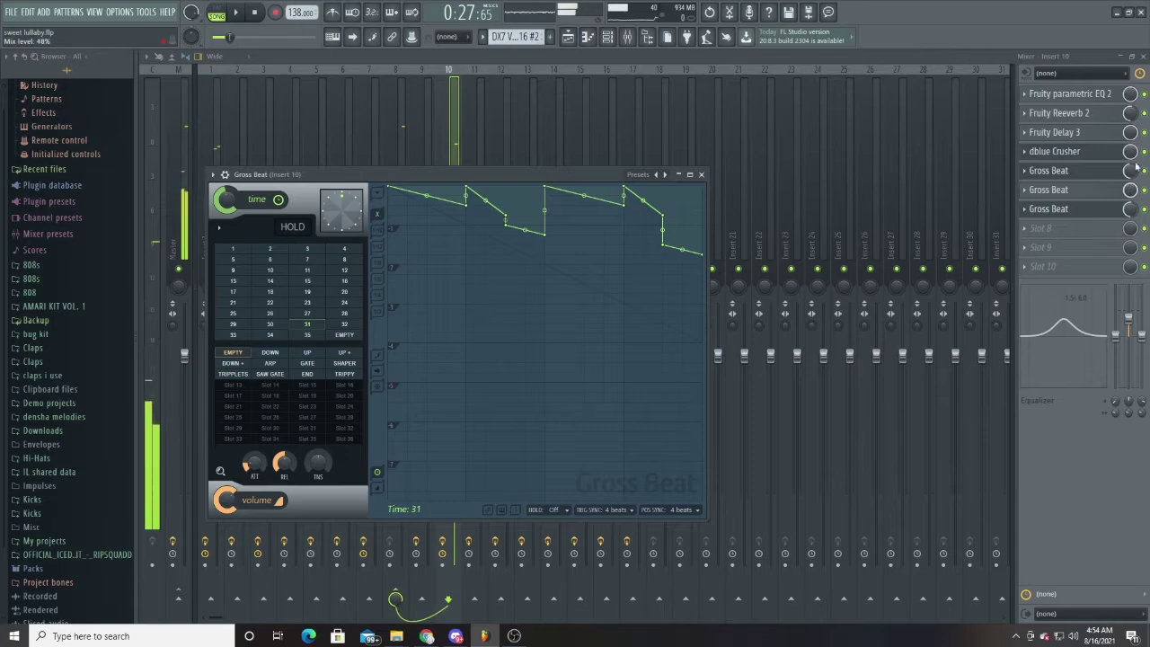
key("Escape")
key("space")
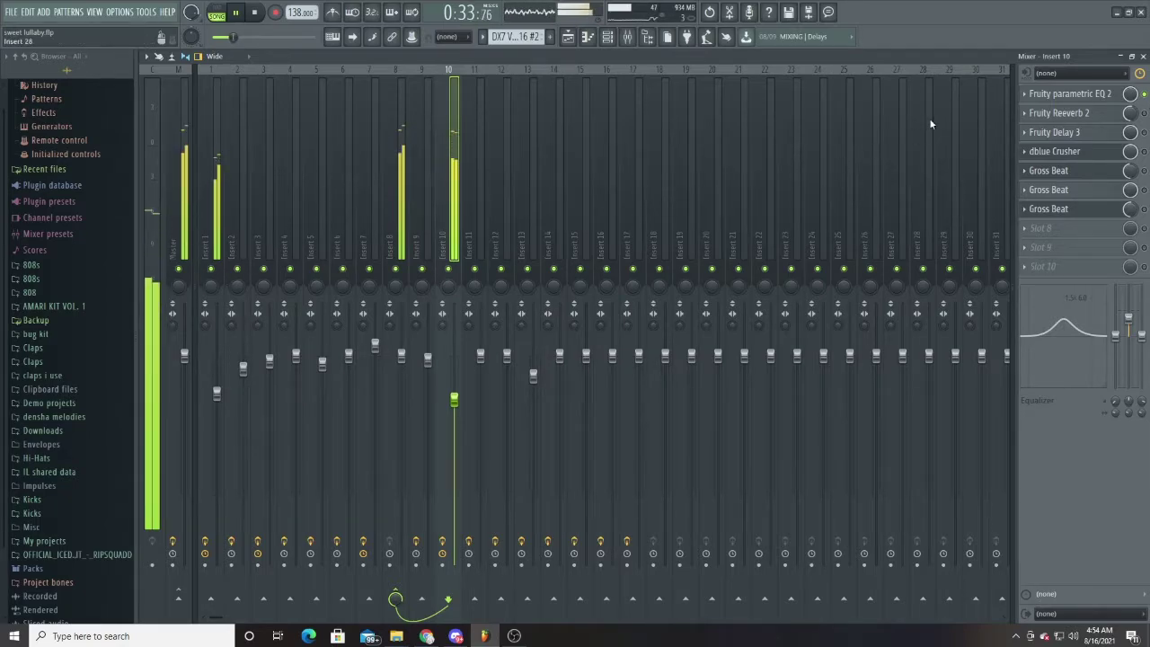
key("space")
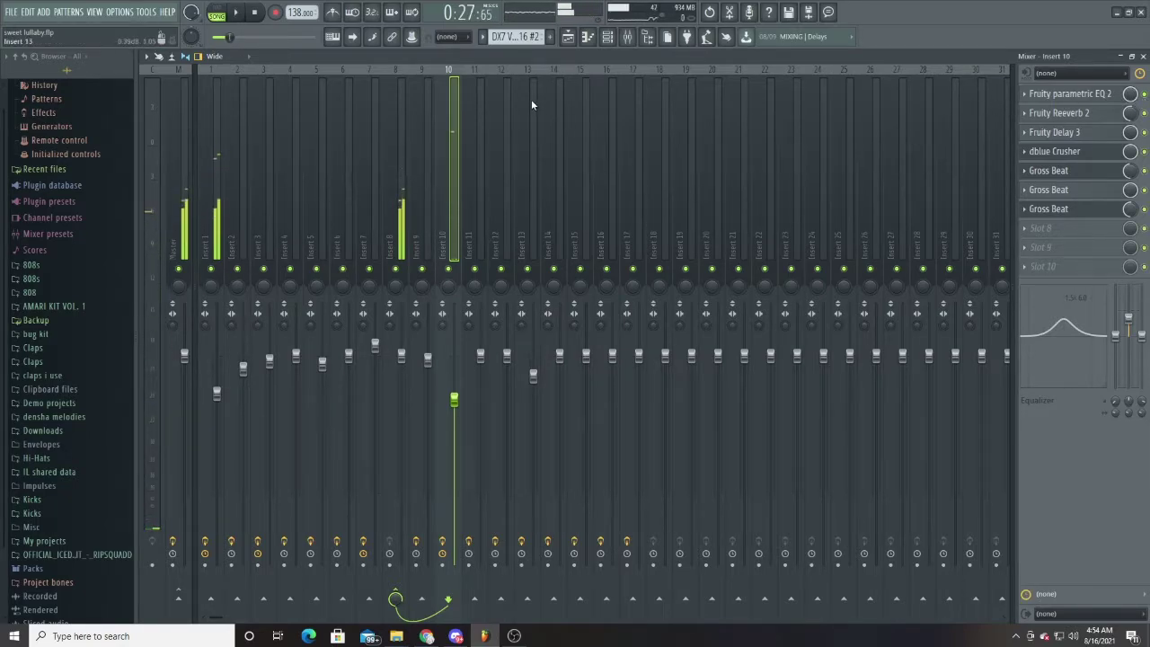
Step: Open Track 5's CS-80 V3 pattern from the playlist in the piano roll and play its melody
left_click(587, 37)
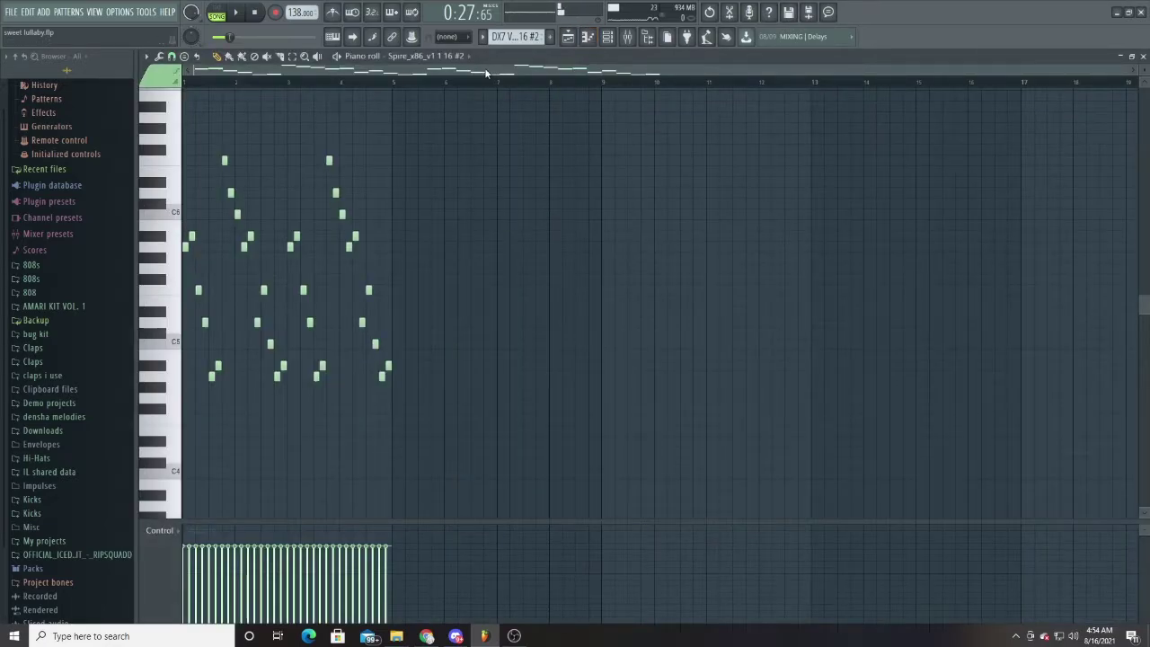
left_click(567, 37)
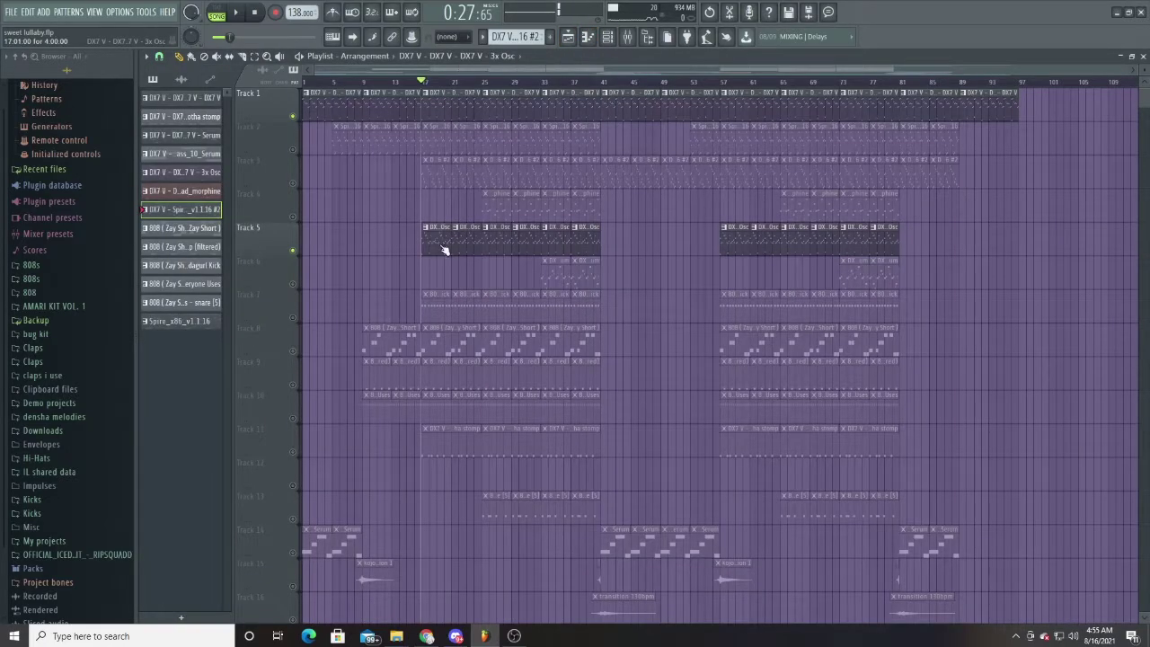
double_click(440, 242)
key("ctrl+b")
left_click_drag(1127, 70, 795, 96)
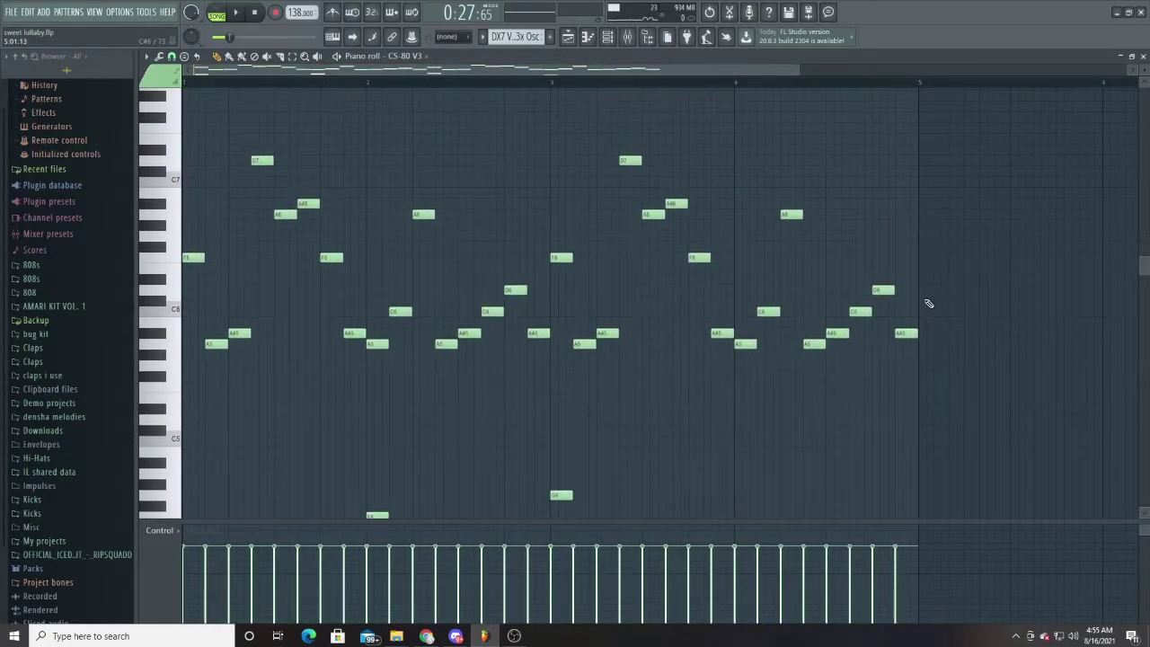
key("space")
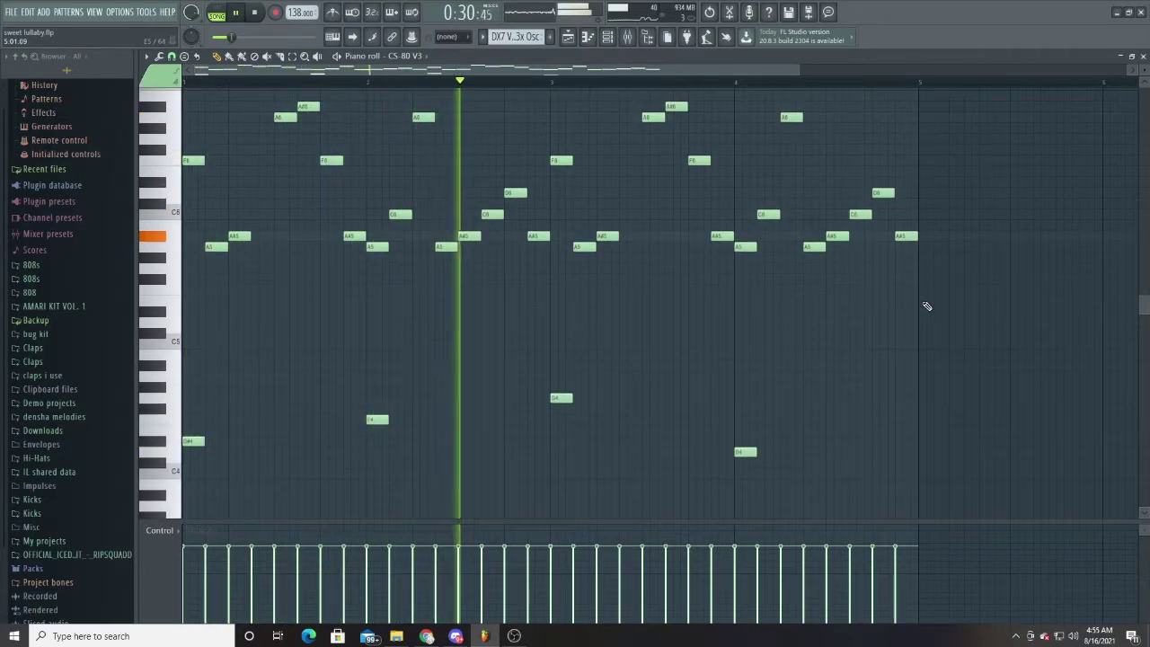
key("space")
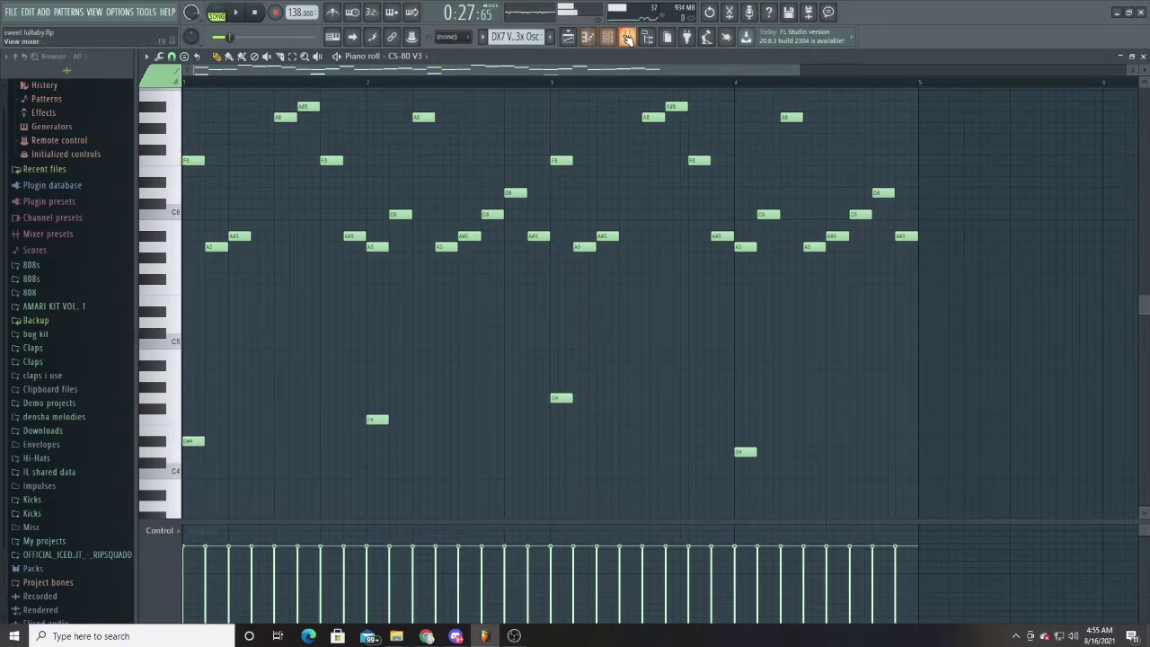
Step: Solo Track 4 in the playlist and move the playback position to just before its first clip at bar 25
left_click(591, 36)
left_click(568, 36)
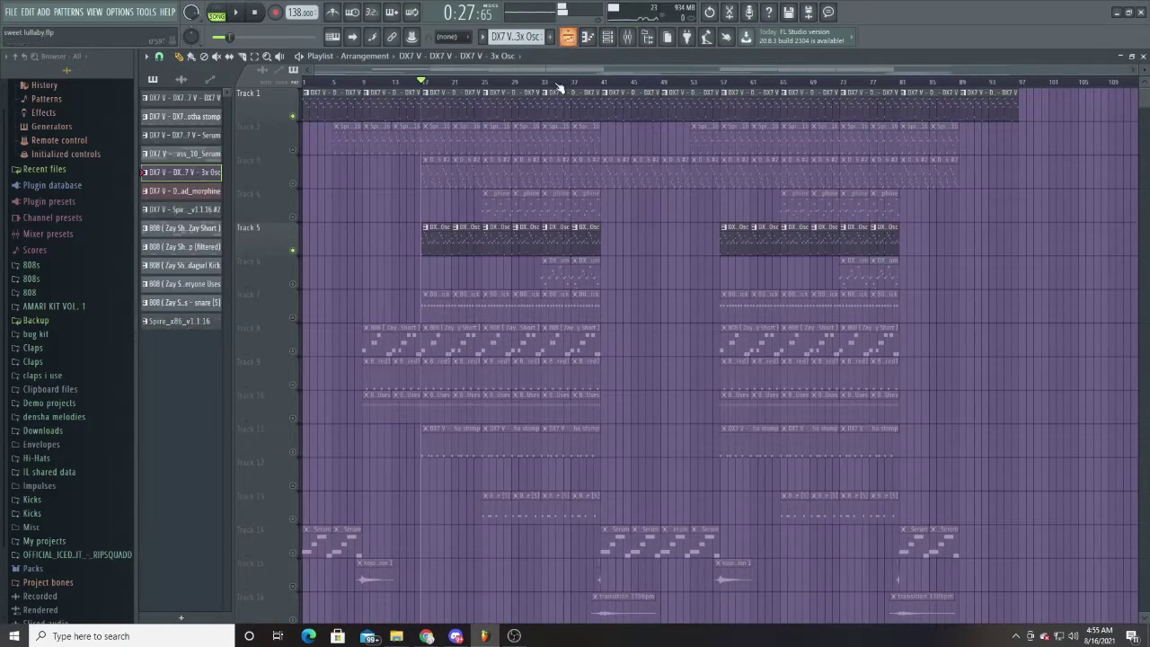
right_click(292, 217)
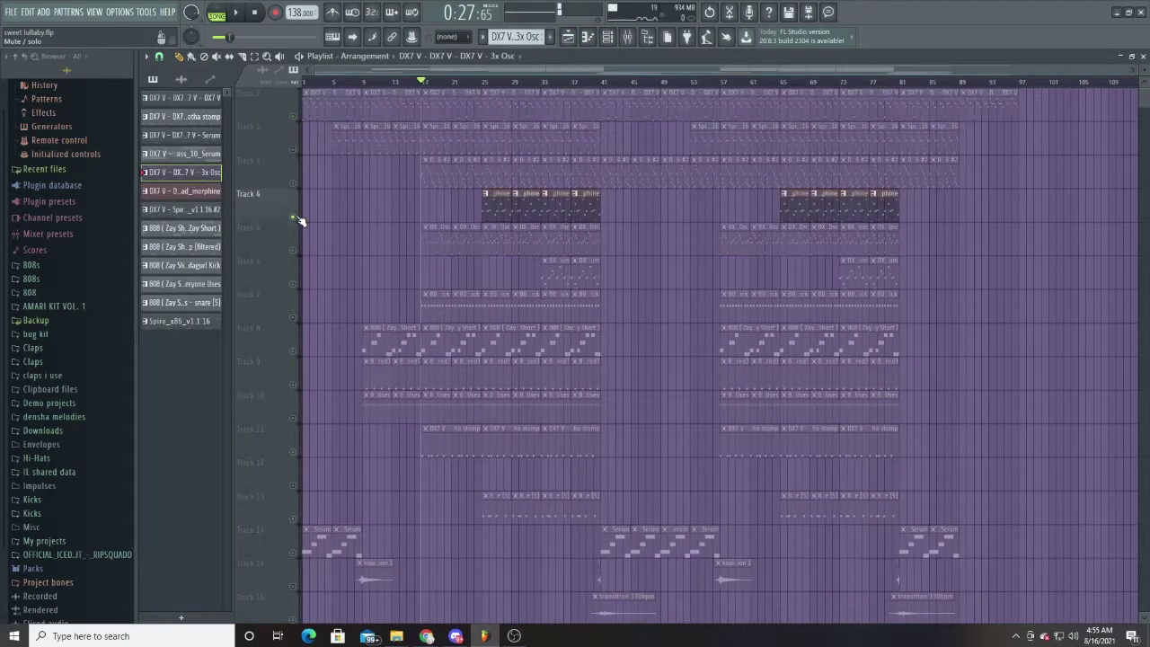
left_click(480, 83)
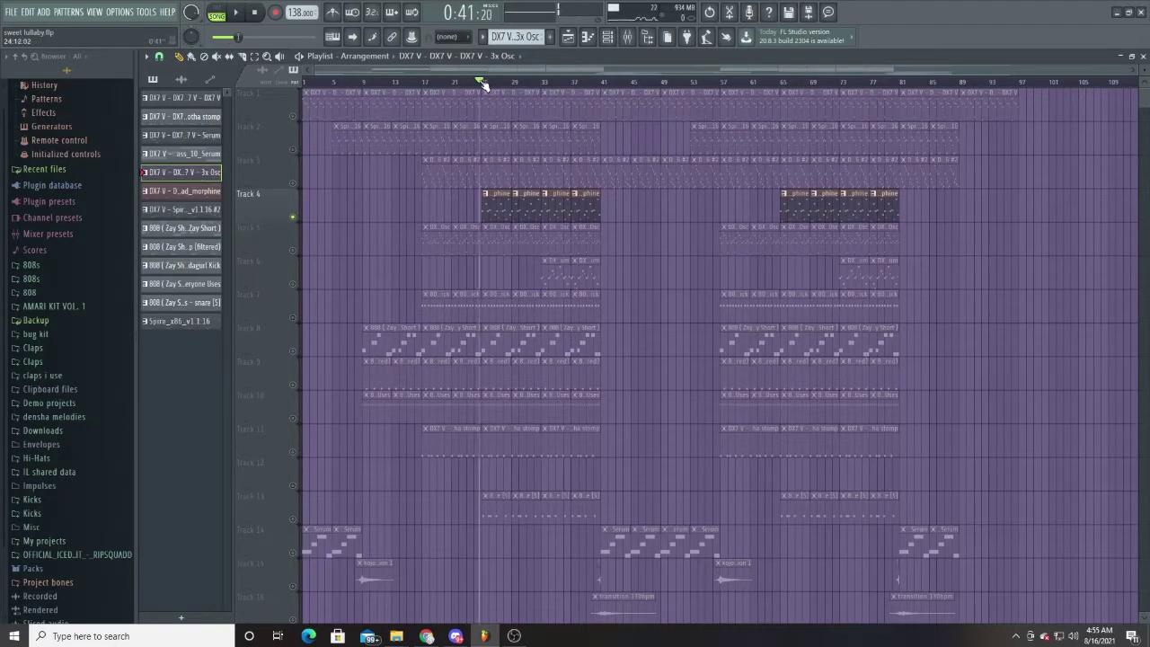
Step: Find Track 4's cool_lead_morphine instrument in the channel rack and return to the playlist
left_click(607, 36)
left_click(531, 329)
left_click(530, 328)
left_click(531, 329)
left_click(530, 330)
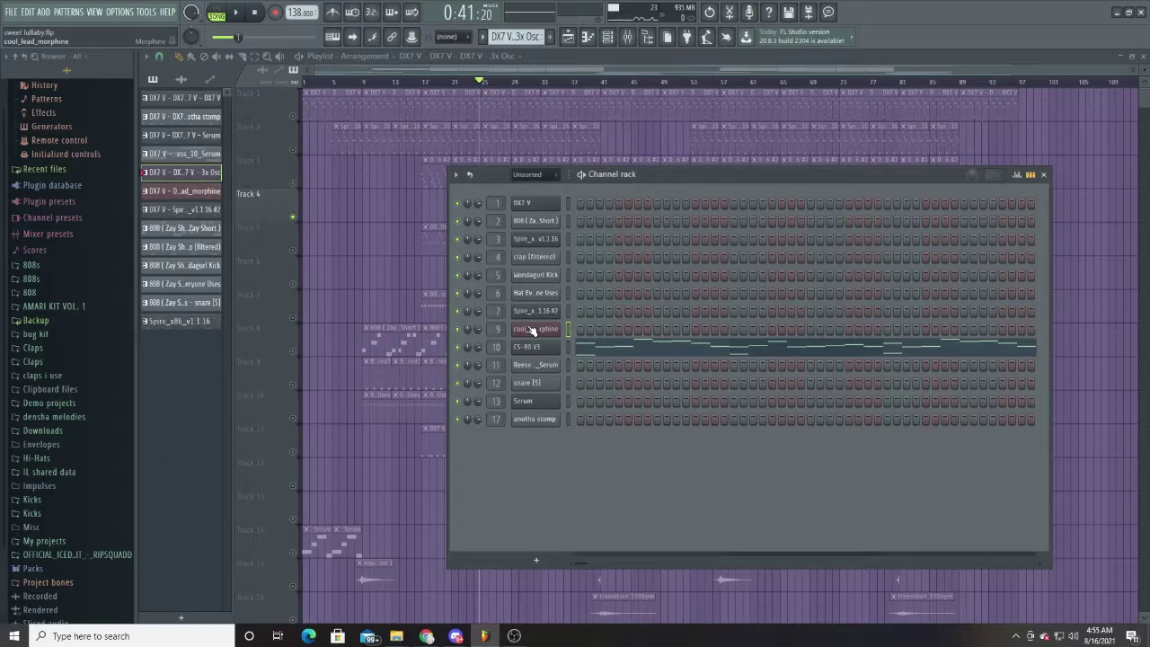
key("F6")
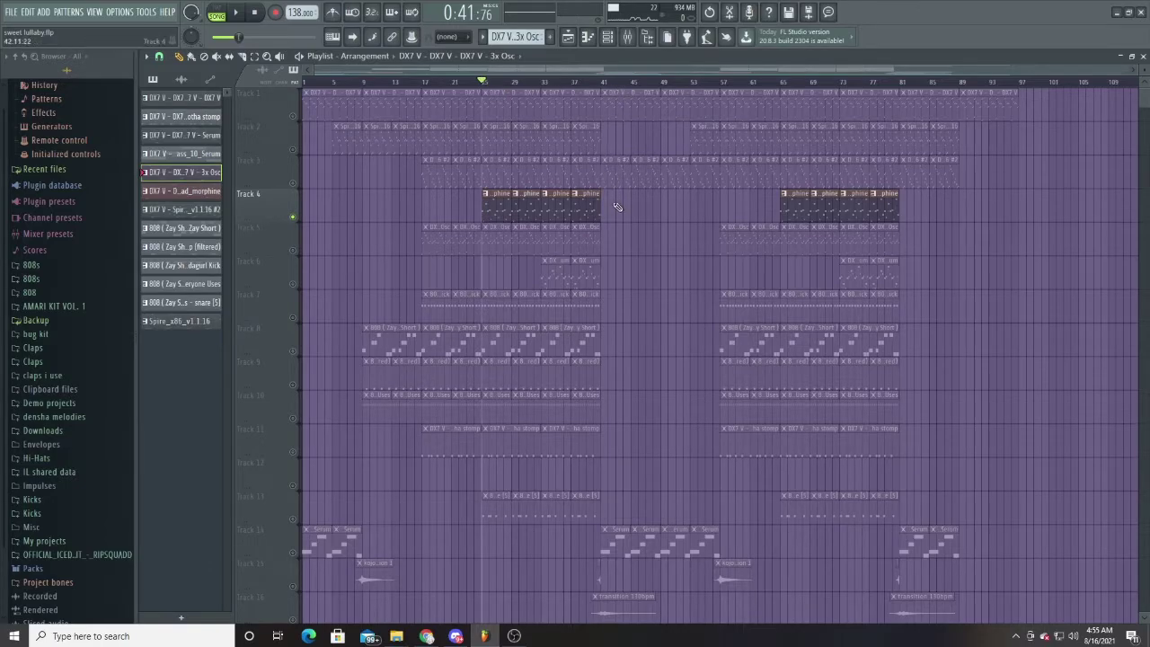
Step: Play Track 4 from bar 25 and locate its sound on mixer Insert 9
key("space")
scroll(491, 233, "down", 4)
key("space")
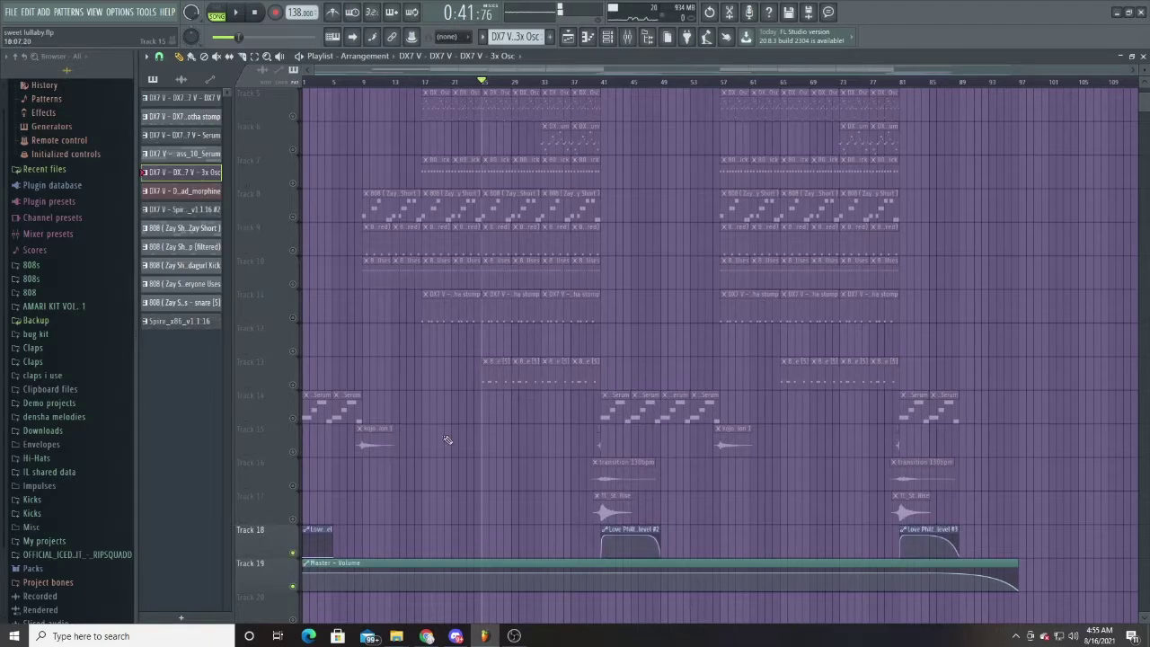
scroll(367, 340, "up", 4)
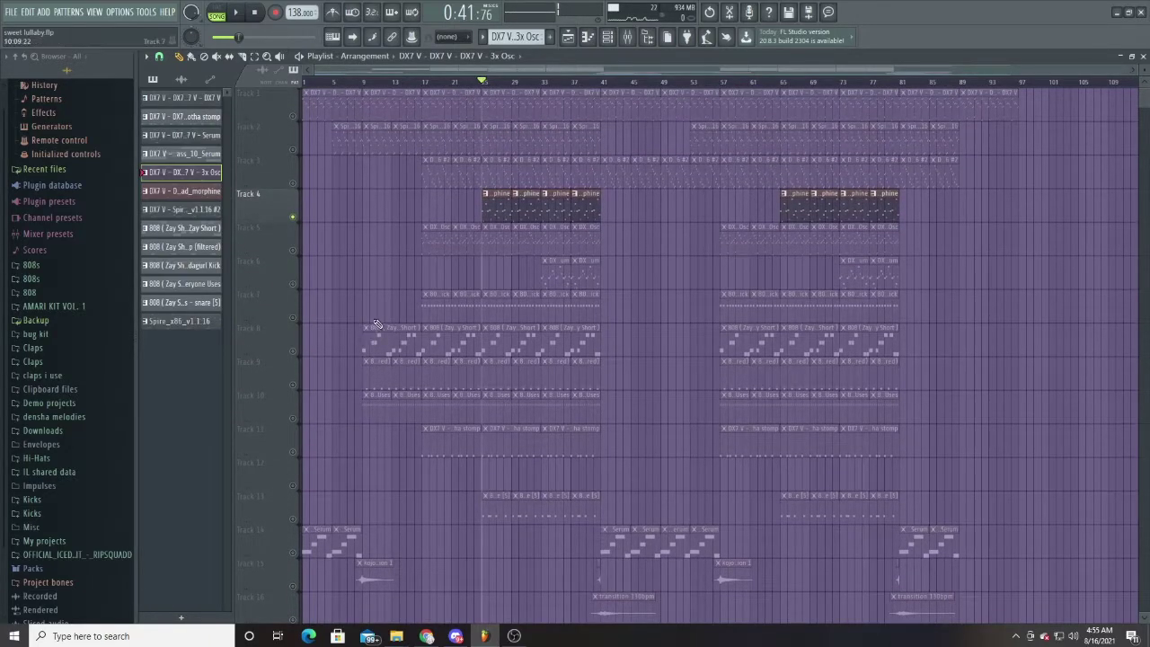
key("space")
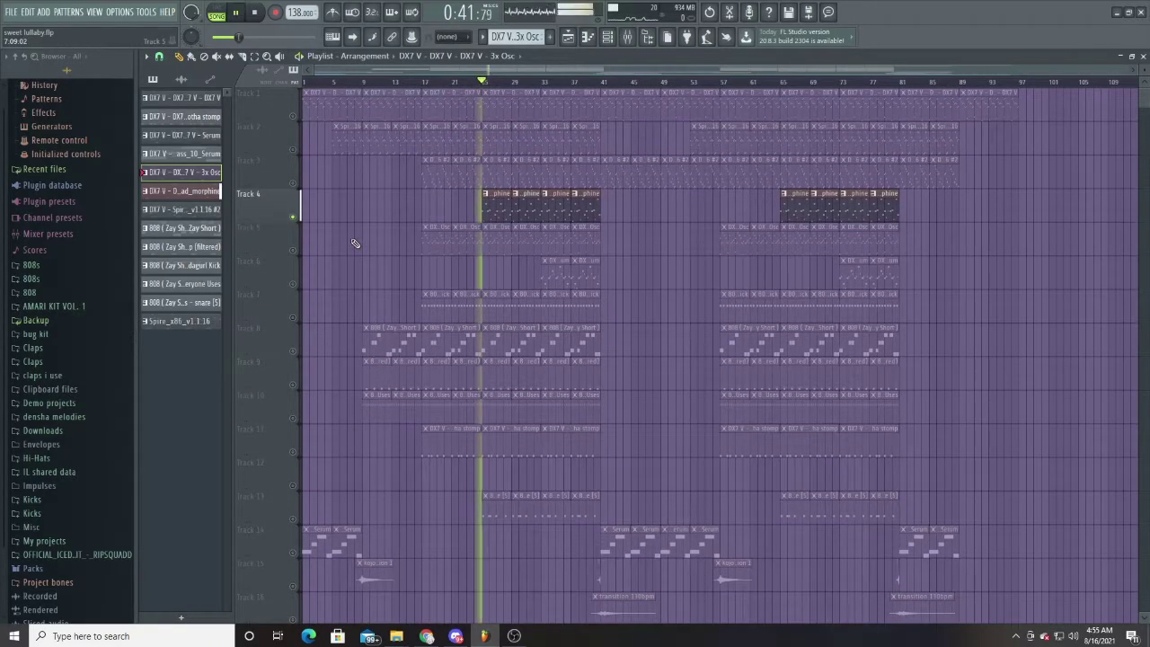
left_click(627, 38)
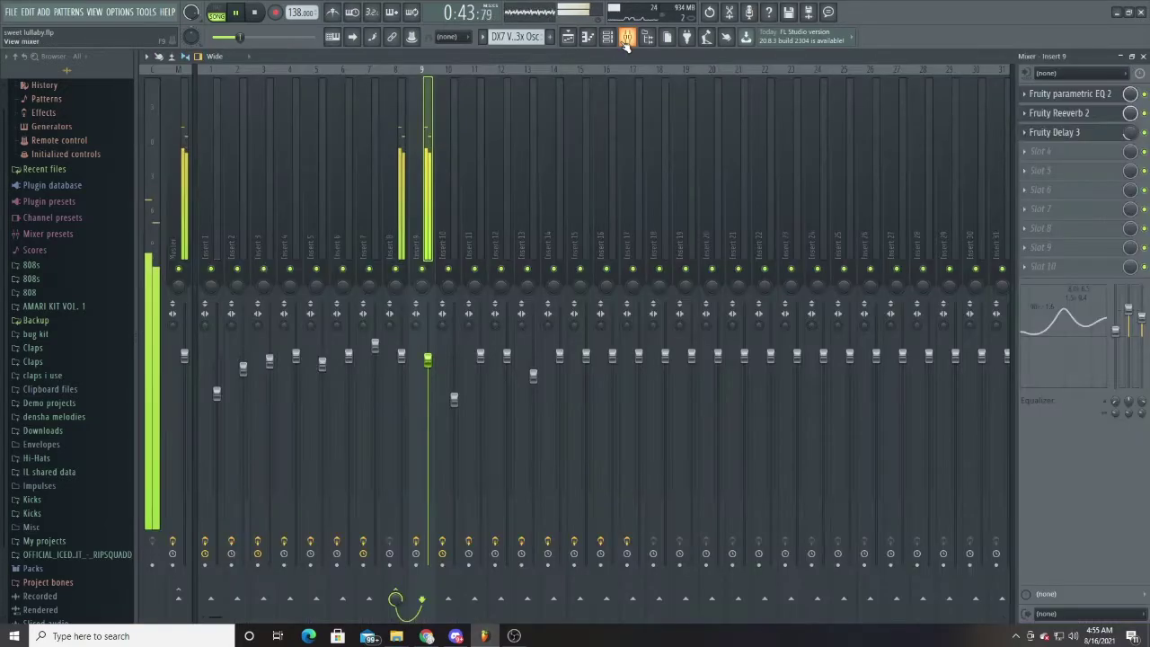
left_click(403, 120)
left_click(425, 115)
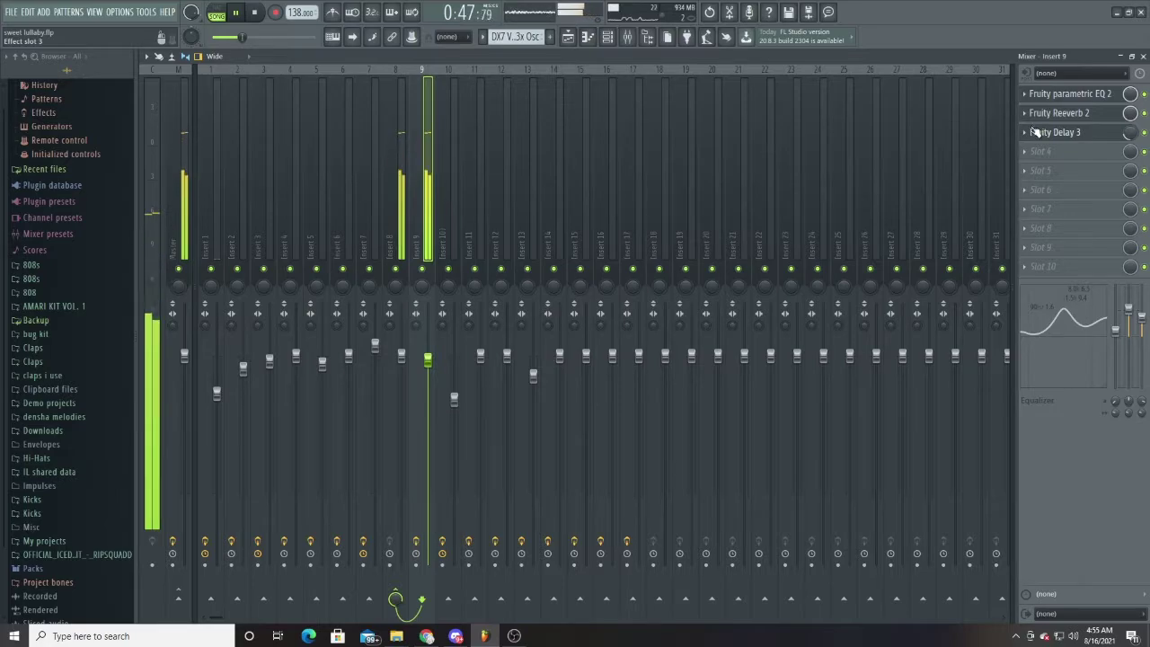
key("space")
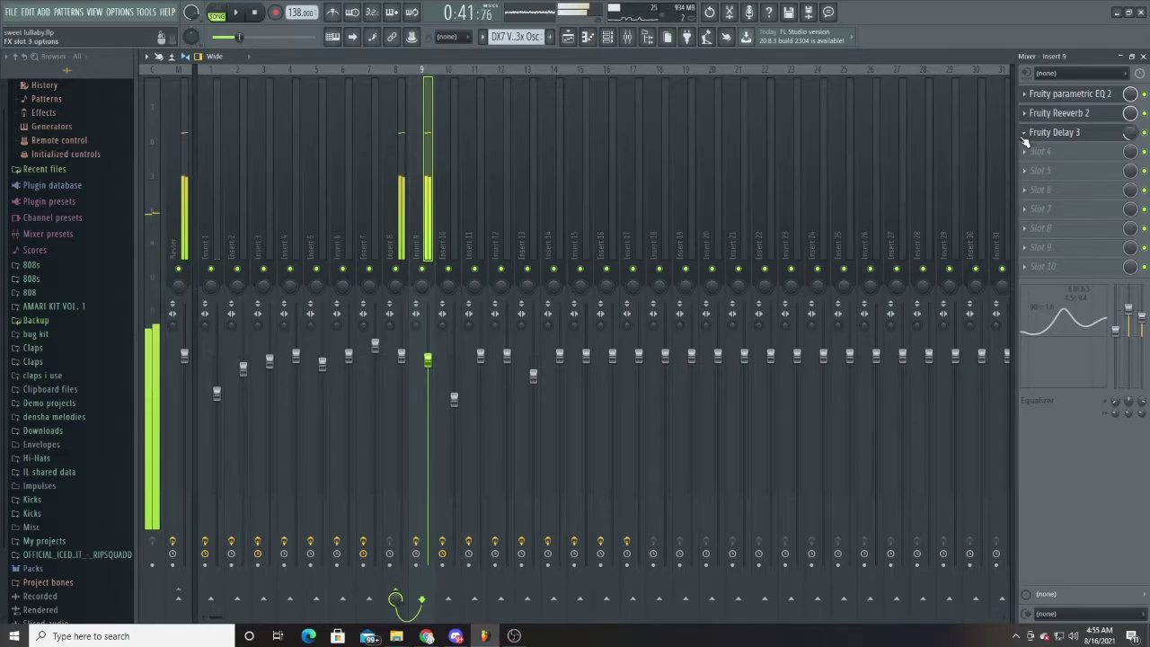
Step: View the cool_lead_morphine channel's LED PWM Filter MC preset in Morphine, and close the instrument
left_click(607, 37)
left_click(535, 329)
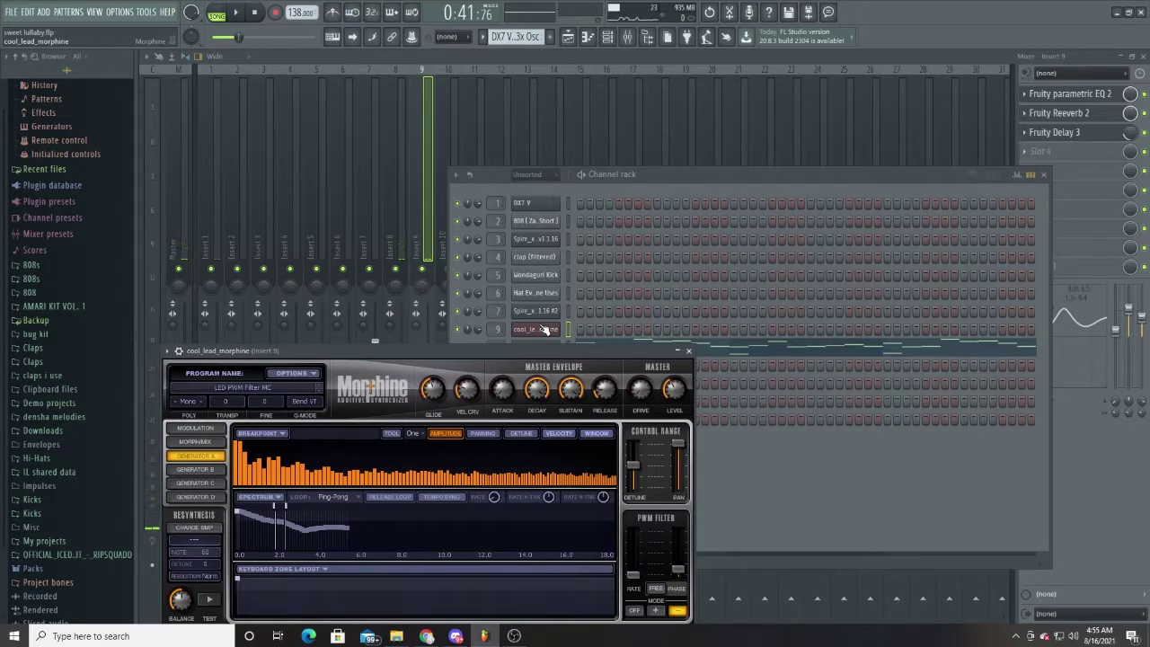
left_click(542, 329)
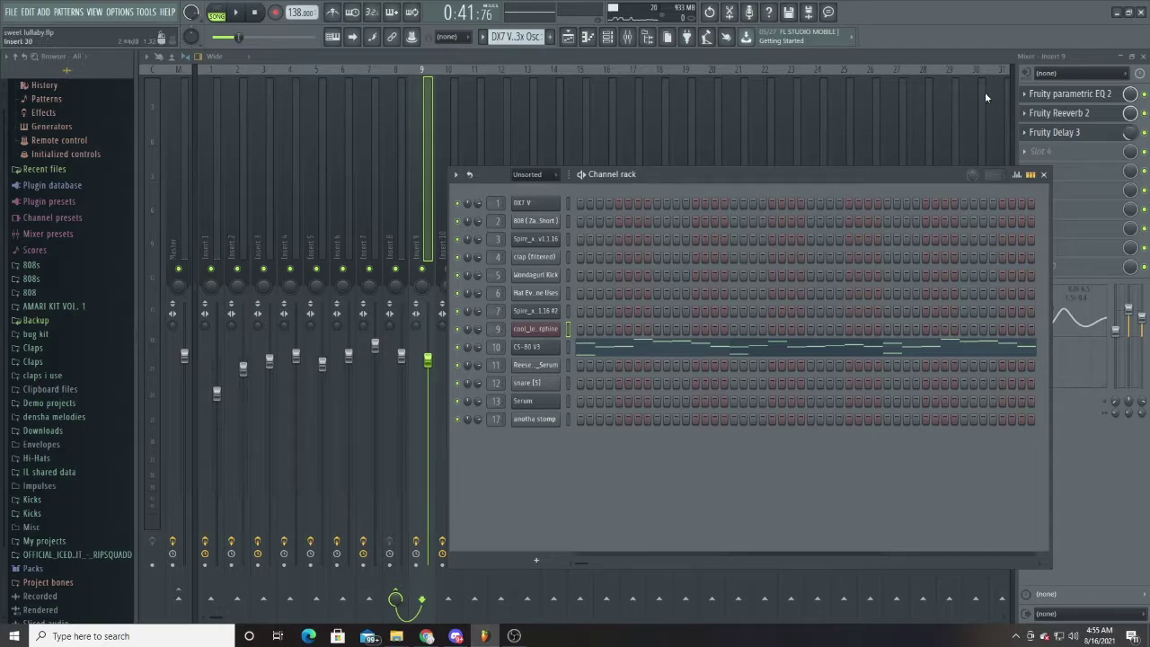
Step: Examine the equalizer, Fruity Reeverb 2 and Fruity Delay 3 settings on mixer Insert 9
left_click(1072, 117)
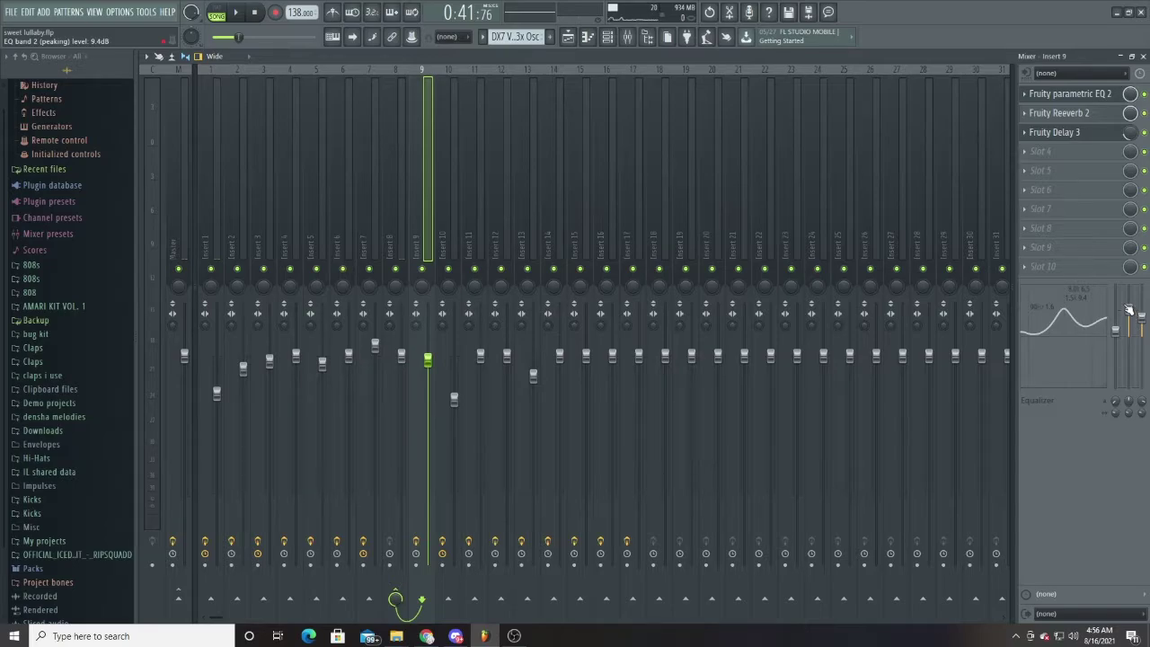
left_click(1081, 118)
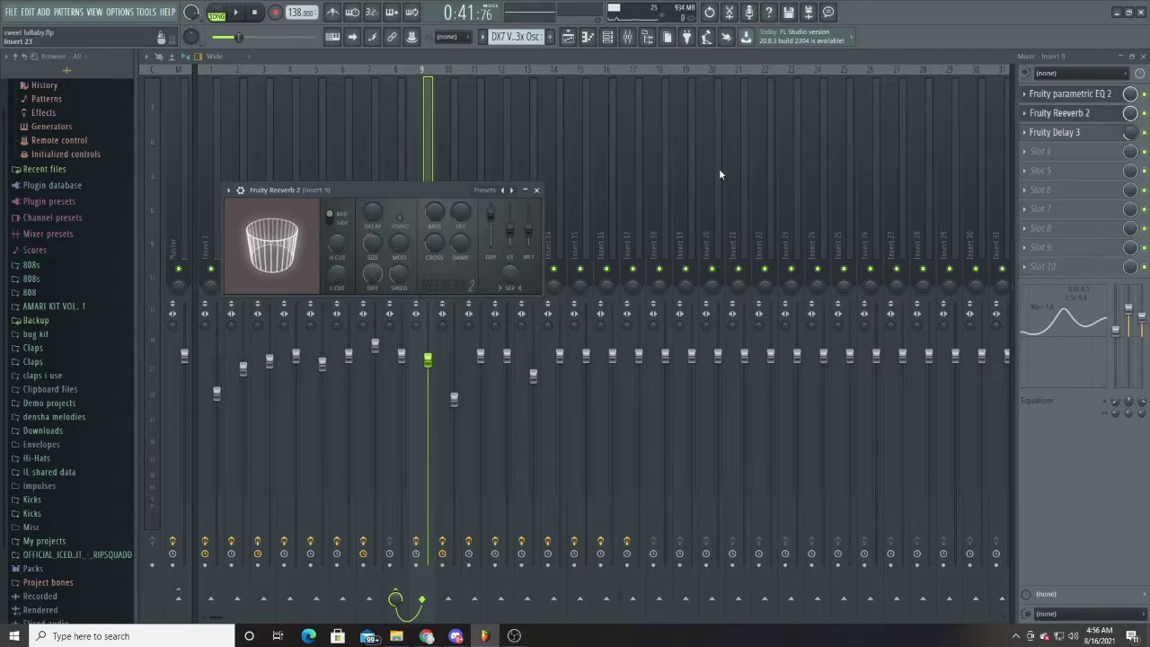
left_click_drag(390, 190, 680, 133)
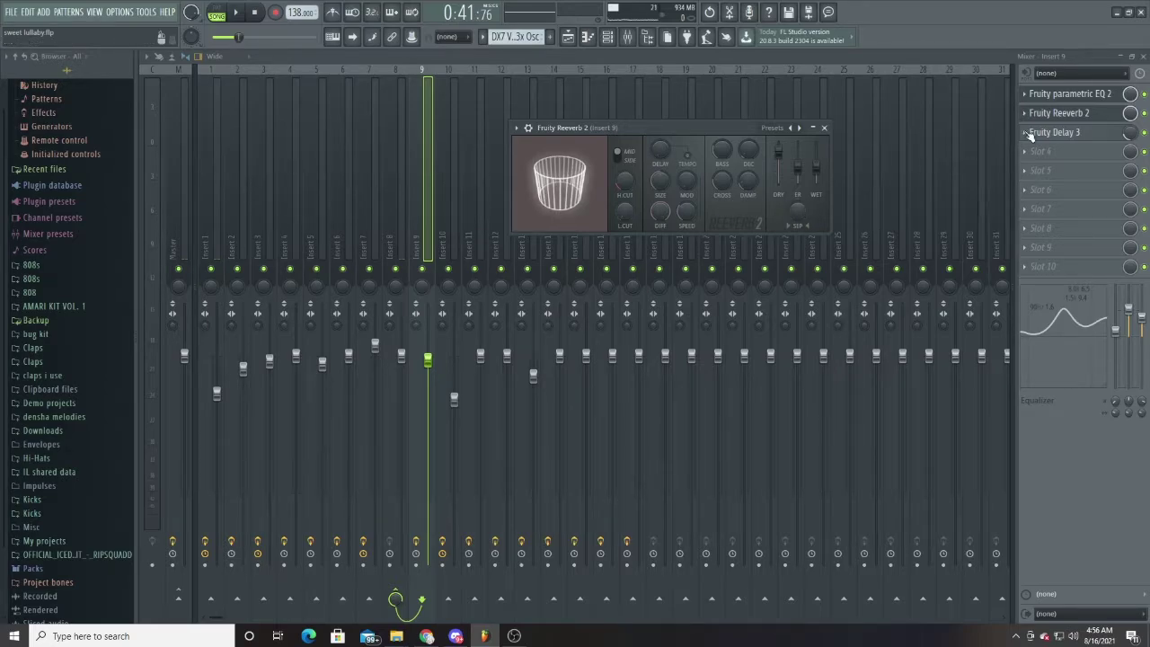
left_click(1056, 131)
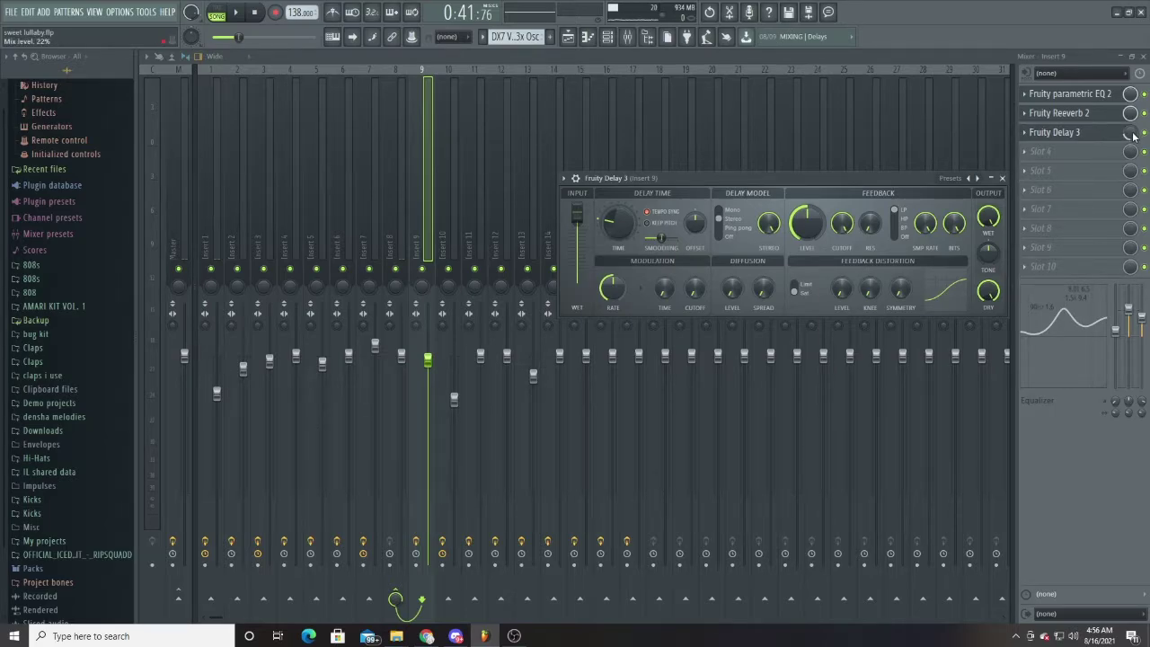
Step: Return to the playlist, move the playback position to about bar 33, mute Track 4 and enable Track 6
left_click(576, 37)
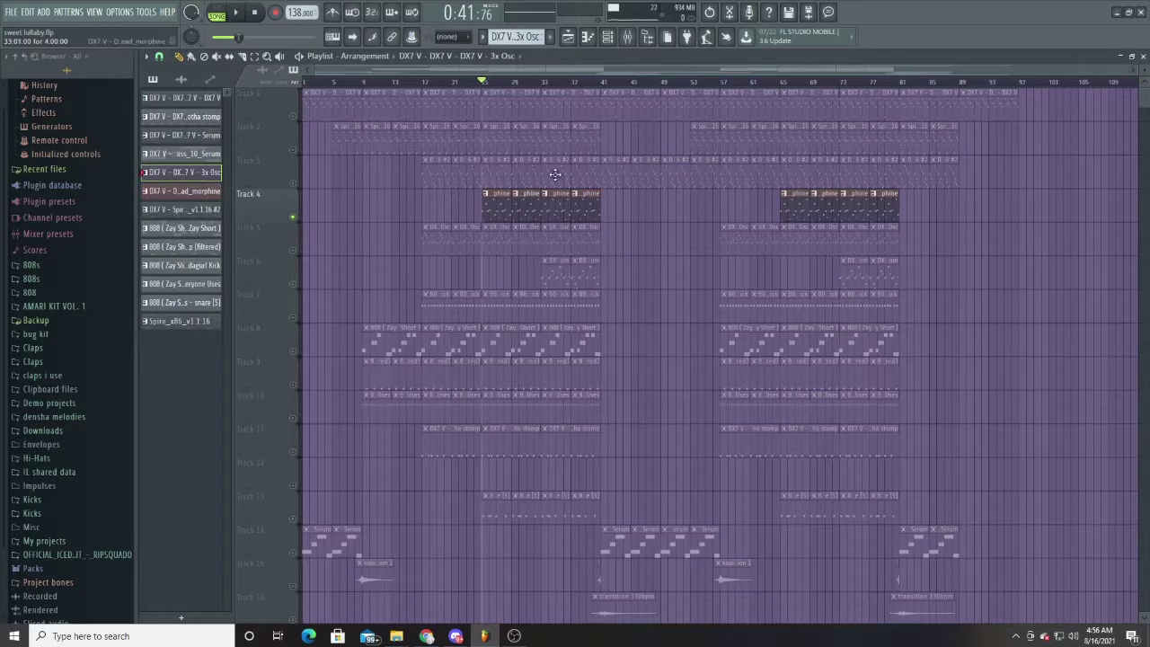
left_click(537, 84)
left_click(291, 218)
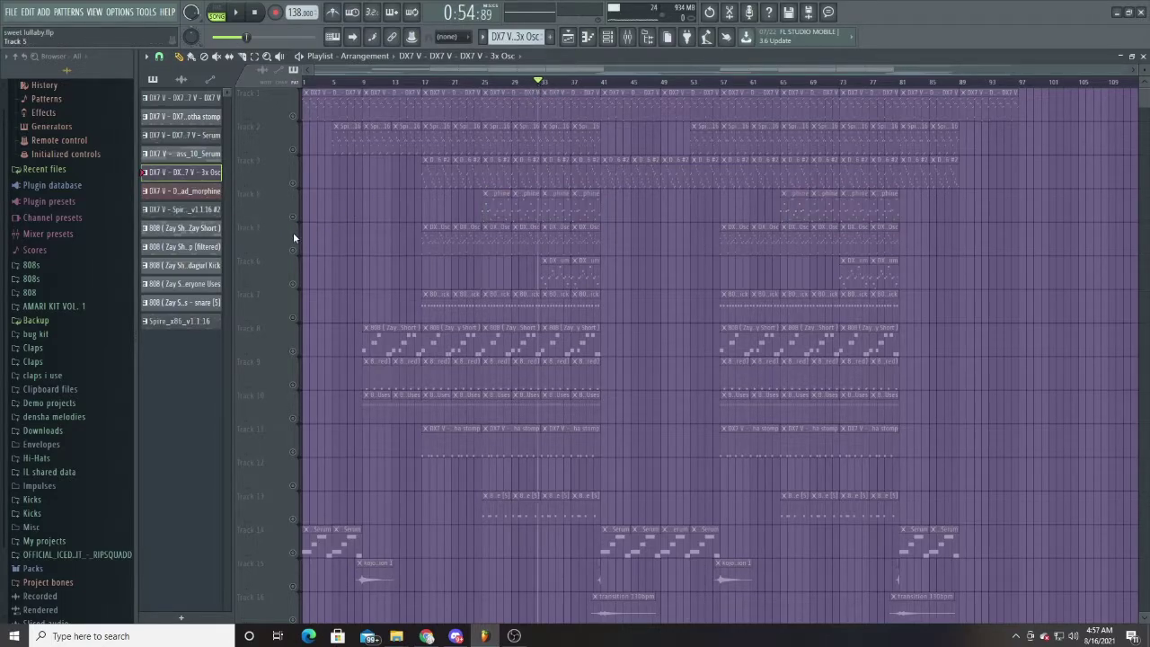
left_click(292, 283)
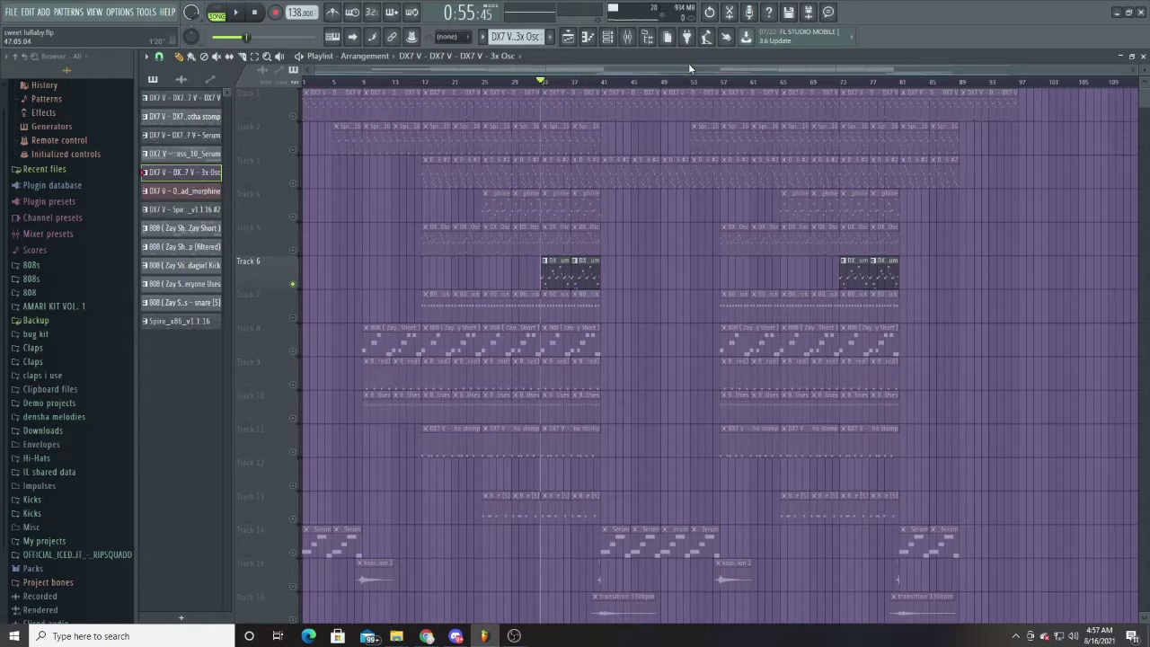
Step: Play Track 6 and select its mixer channel, Insert 13, to view its effects chain
left_click(627, 37)
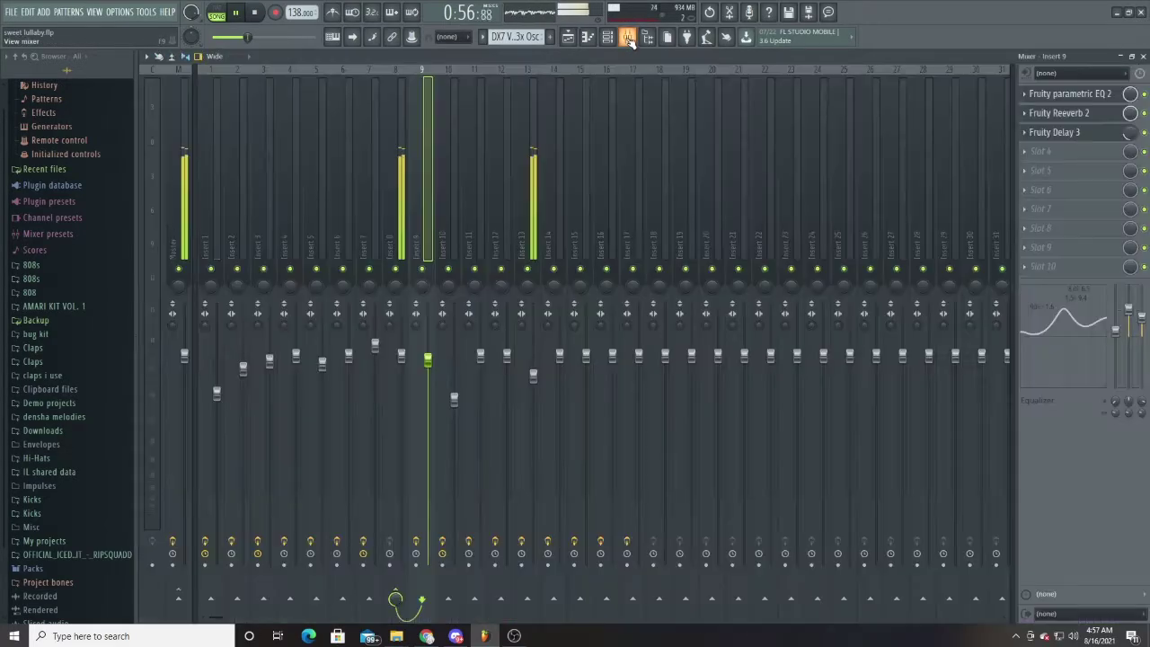
left_click(530, 106)
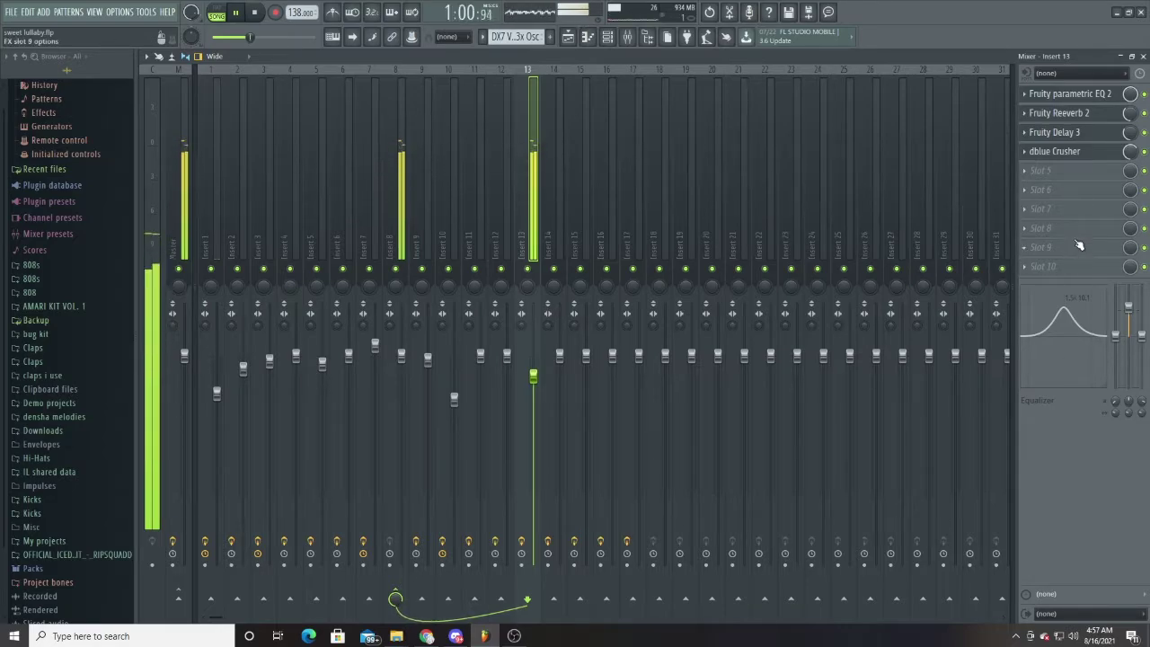
key("space")
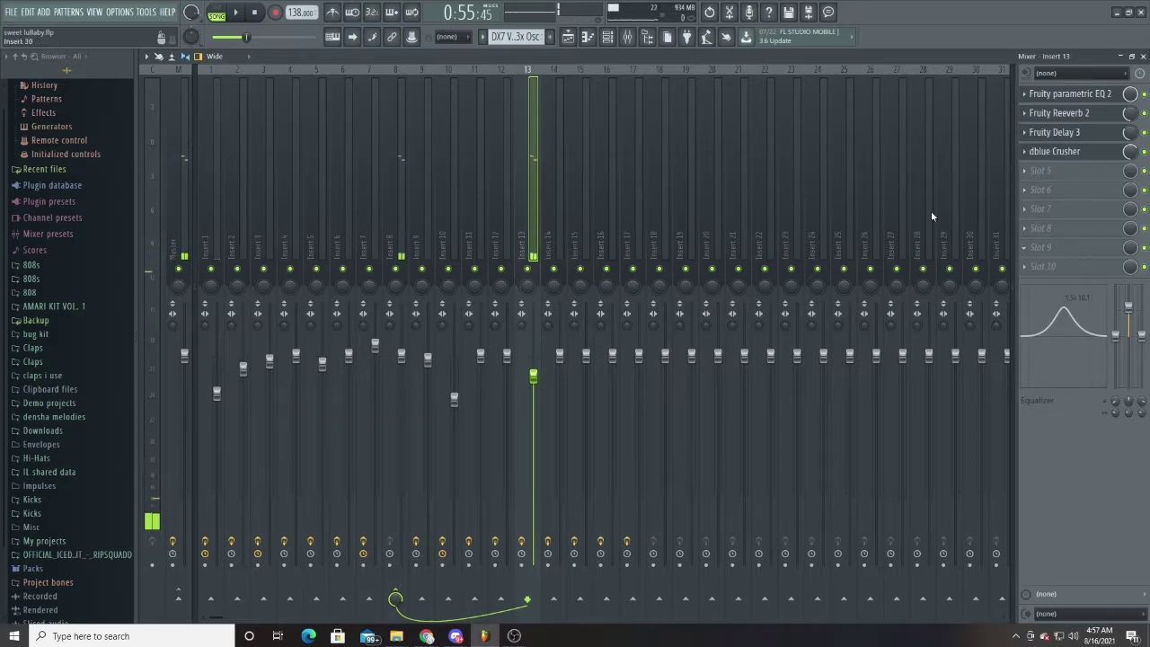
Step: Find Track 6's Serum channel in the channel rack, view its Soft preset, and go back to the mixer
left_click(607, 37)
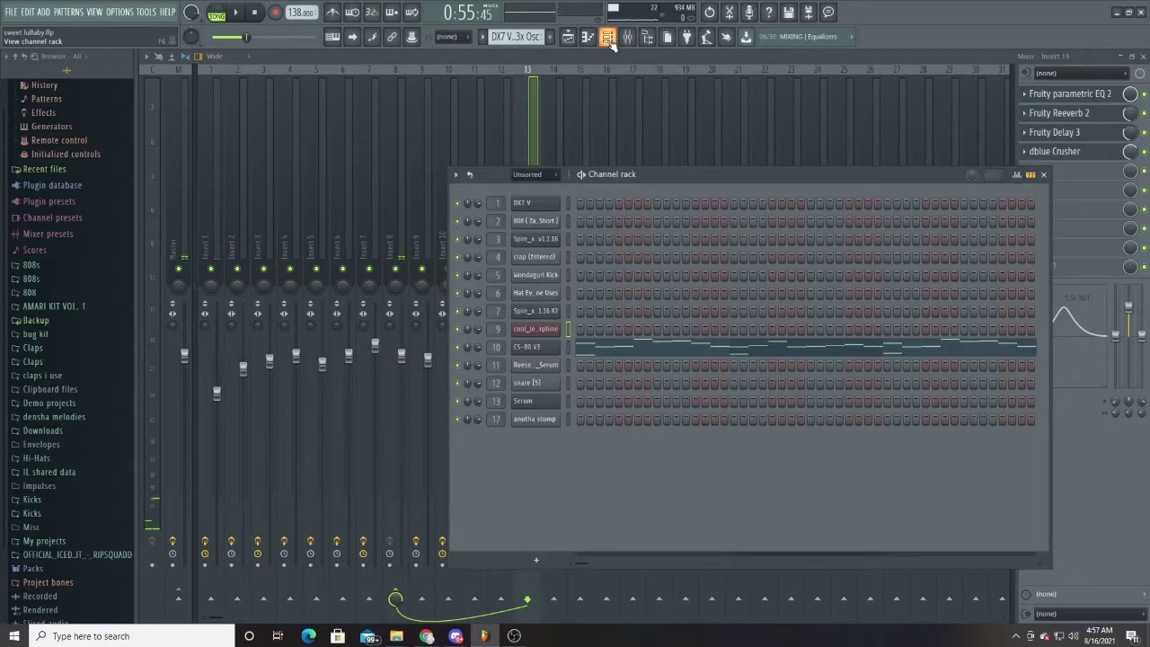
key("space")
key("space")
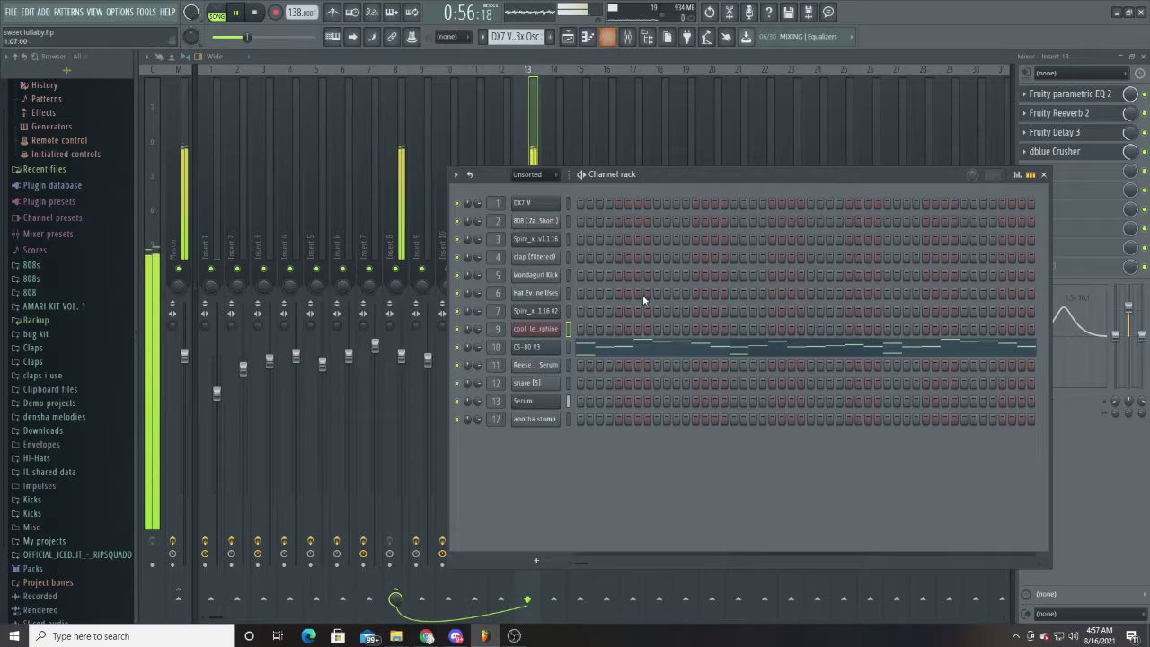
left_click(544, 402)
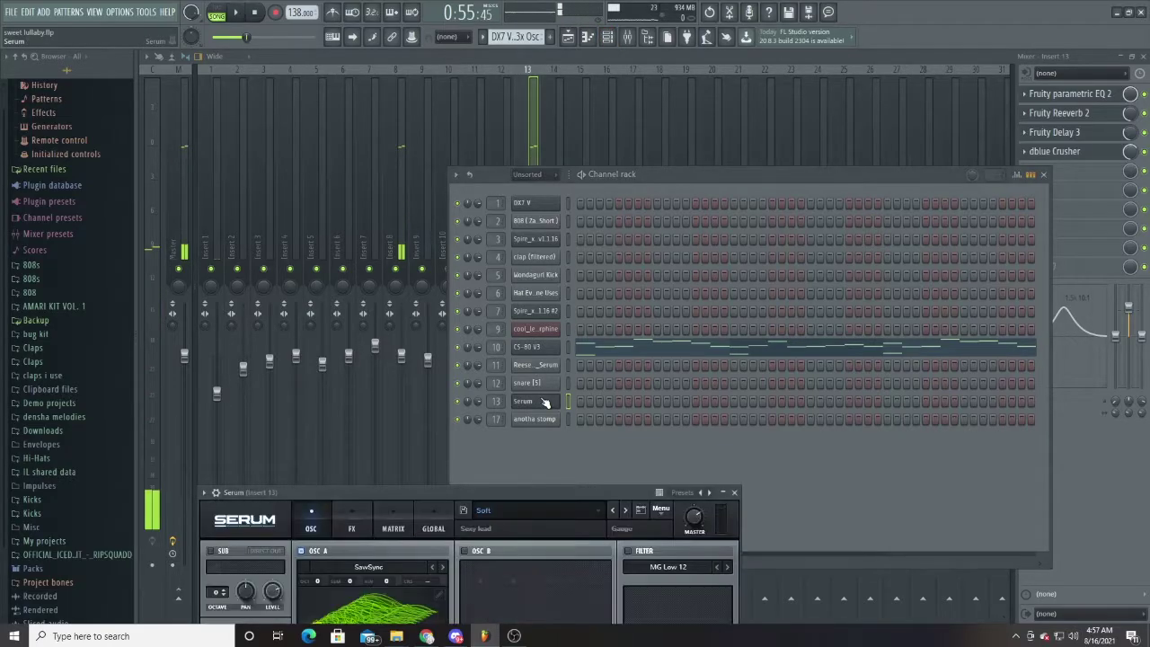
left_click_drag(466, 492, 526, 363)
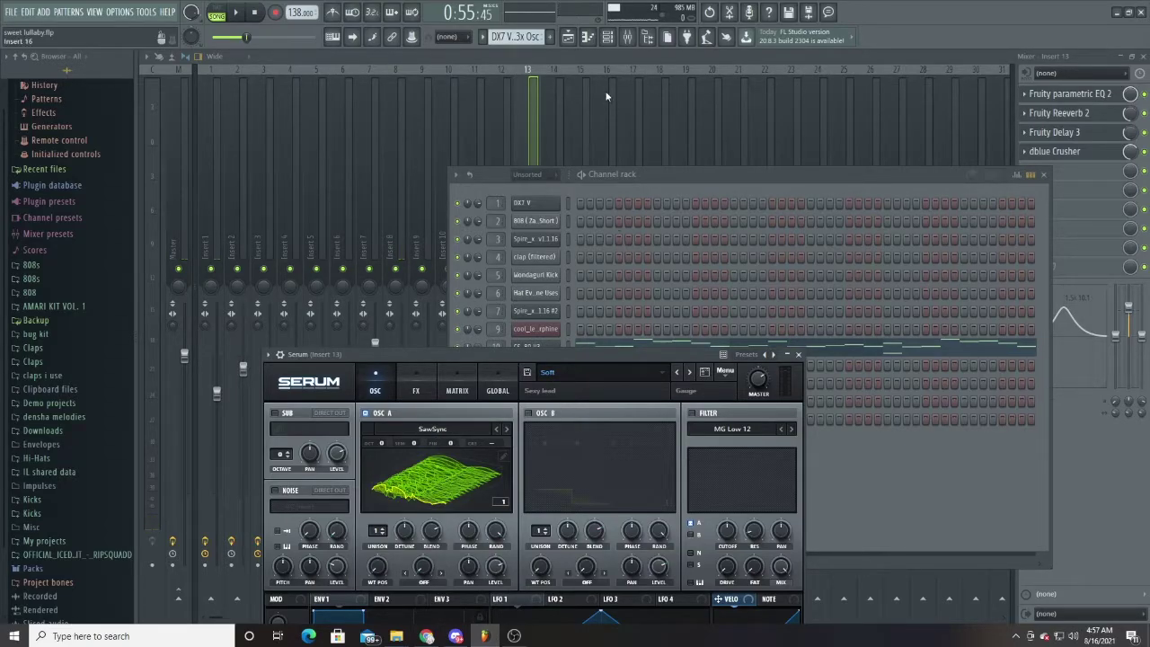
left_click(595, 55)
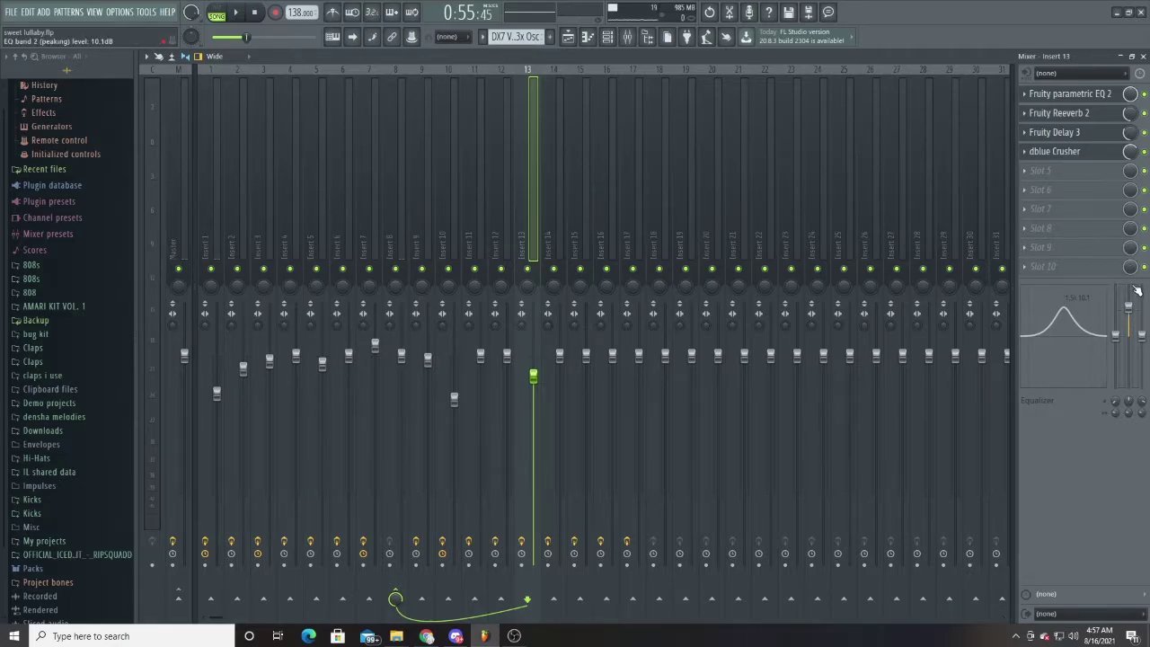
Step: Examine the Fruity Delay 3 and Fruity Reeverb 2 settings on mixer Insert 13
left_click(1067, 137)
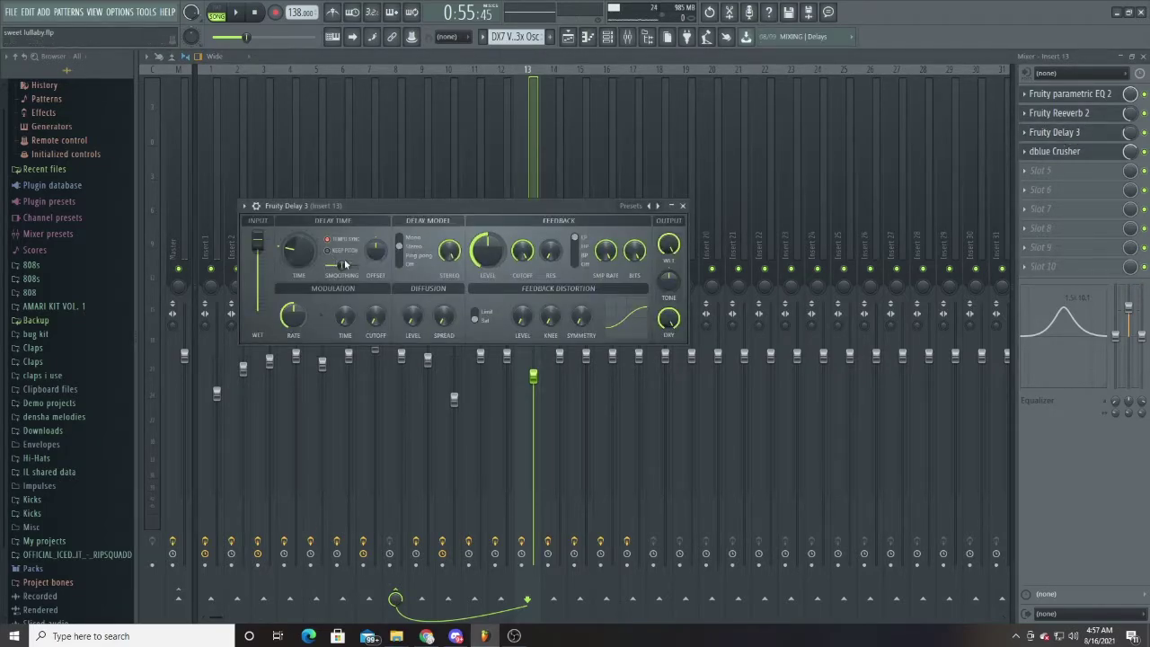
left_click(1107, 127)
left_click(1105, 119)
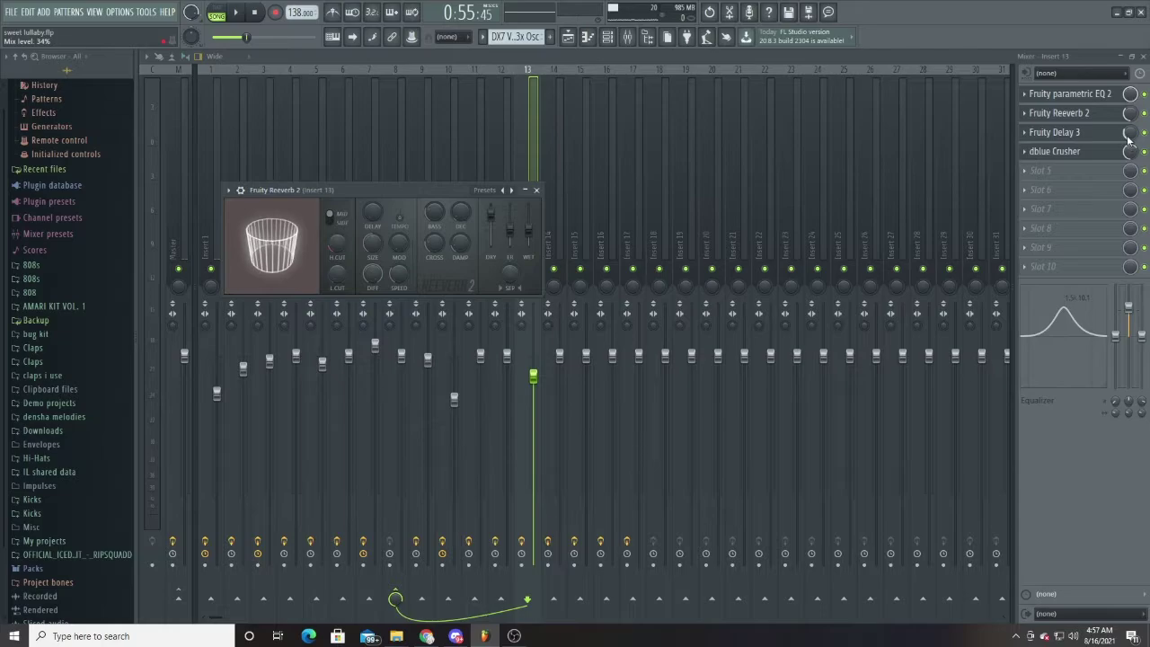
Step: Return to the playlist, mute Track 6 and enable the drum tracks, Tracks 7 to 11 and Track 13
left_click(568, 38)
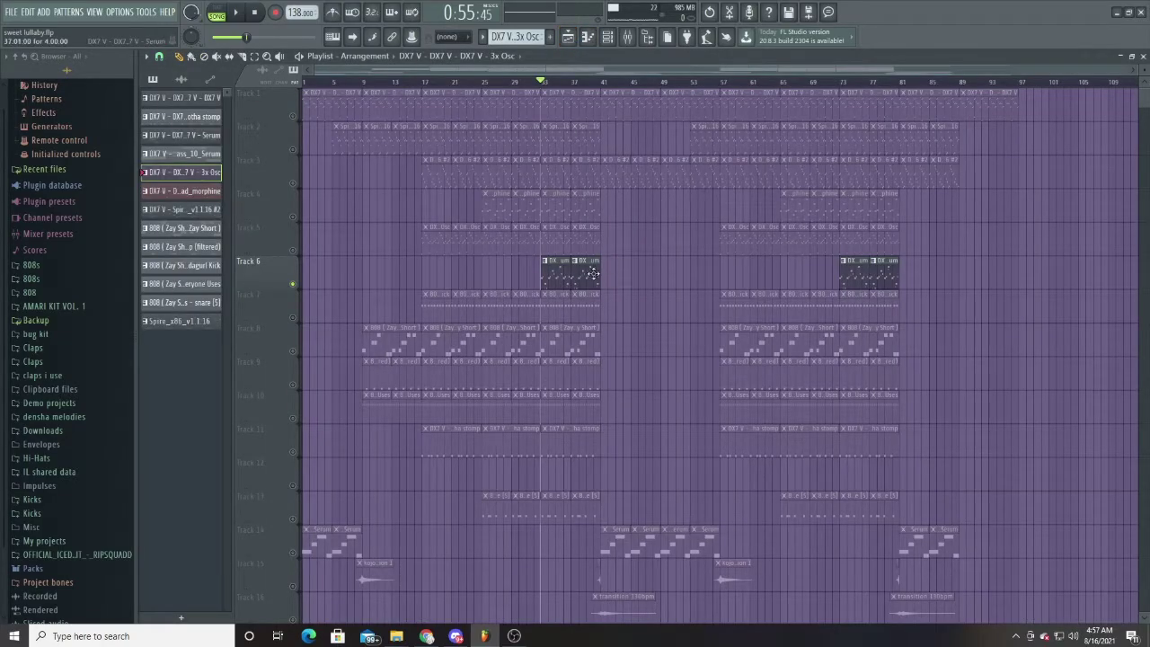
left_click(295, 317)
left_click(293, 350)
scroll(288, 362, "down", 2)
scroll(288, 363, "down", 1)
left_click(293, 285)
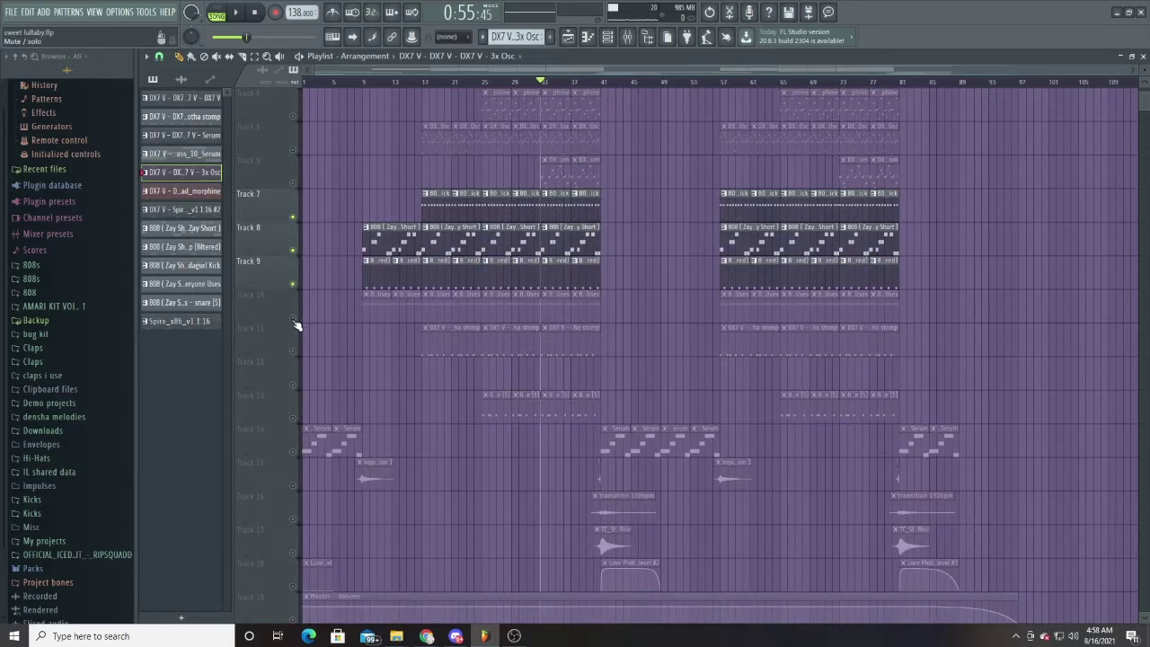
left_click(293, 318)
left_click(293, 351)
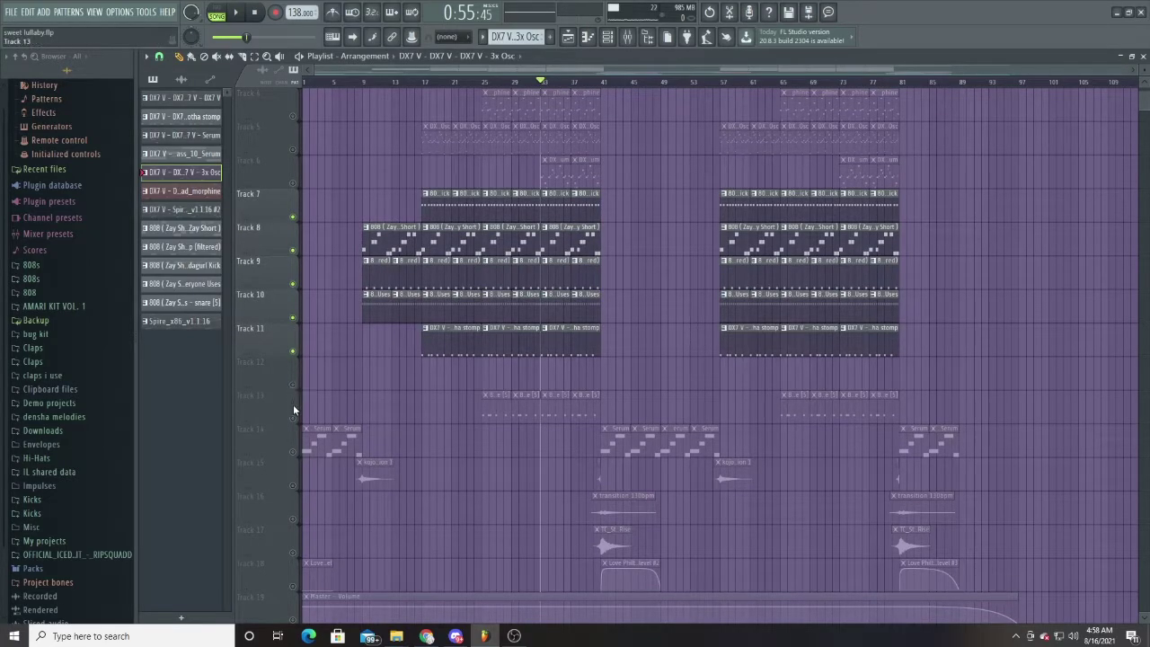
left_click(292, 419)
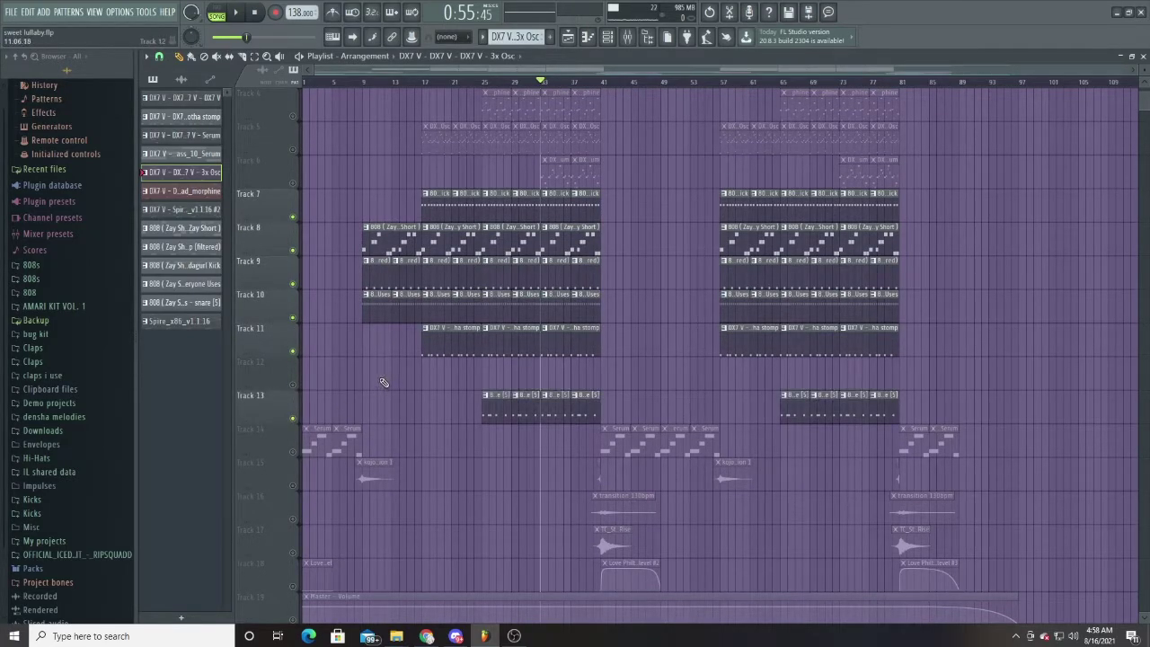
Step: Enable the automation clips on Tracks 18 and 19
scroll(382, 383, "down", 3)
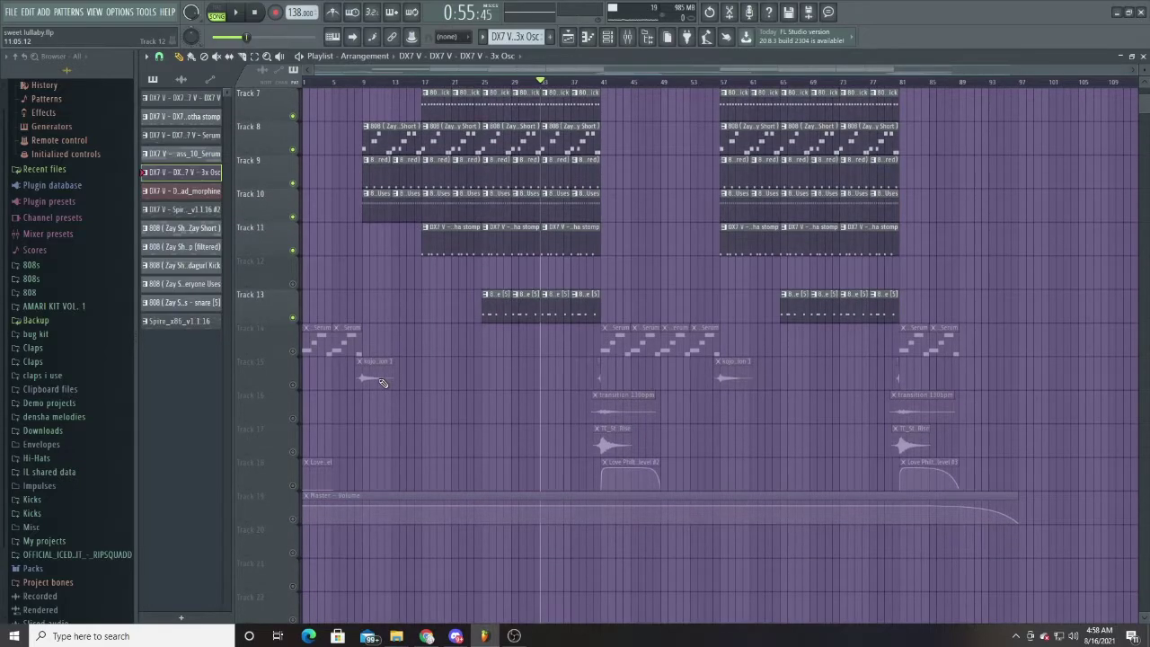
left_click(292, 485)
left_click(293, 518)
scroll(345, 452, "up", 3)
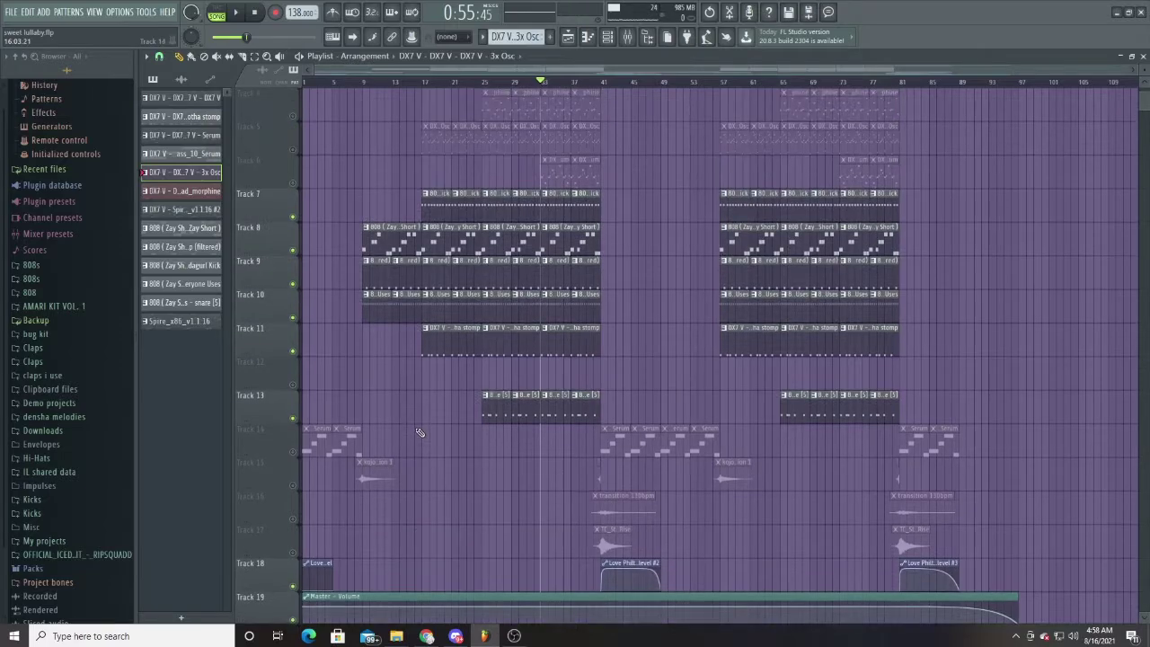
Step: Enable Track 1 and play it together with the drums from bar 9
left_click(362, 83)
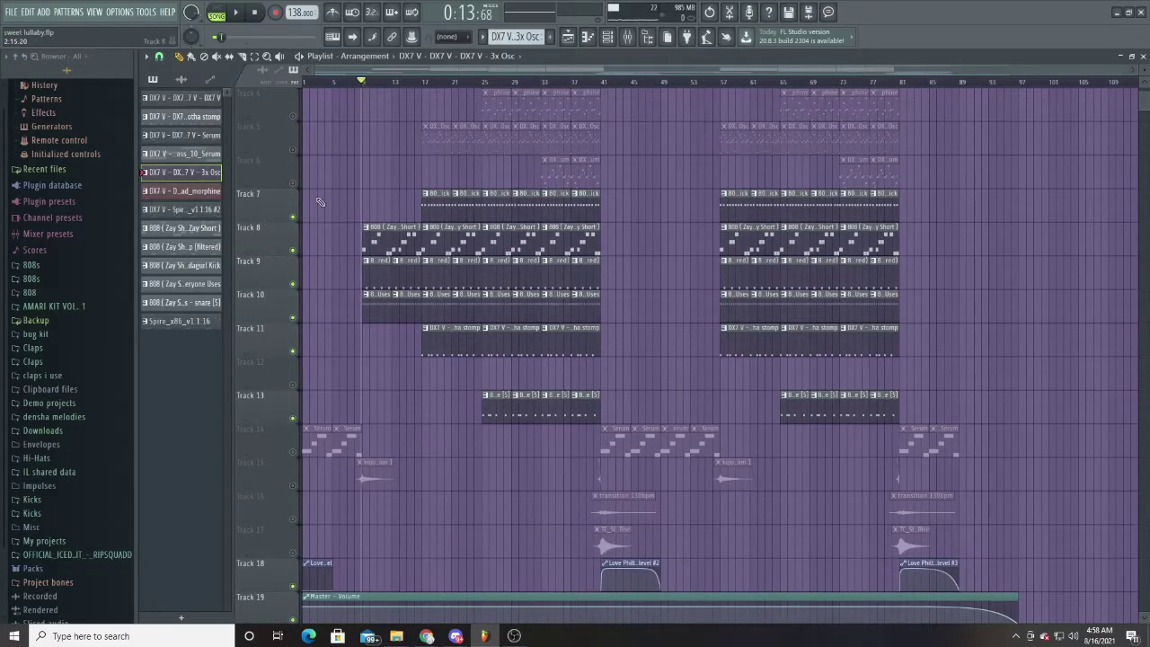
scroll(309, 152, "up", 3)
left_click(295, 116)
key("space")
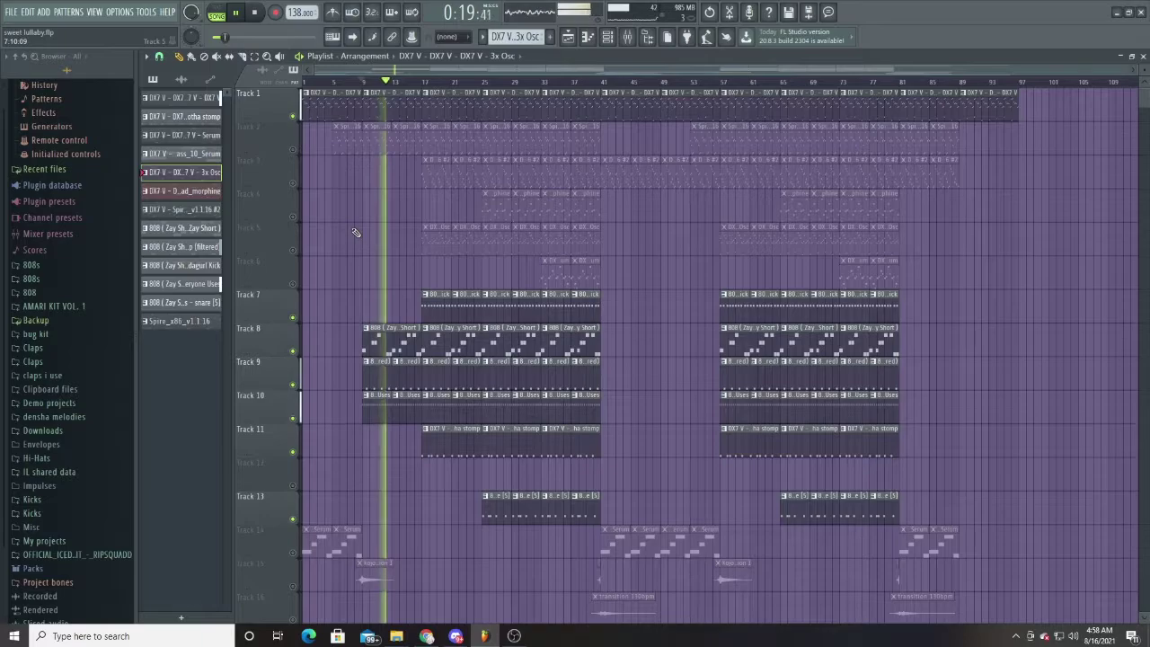
key("space")
Step: View all notes of Track 8's 808 (Zay Short) pattern in the piano roll and return to the playlist
scroll(512, 141, "up", 5)
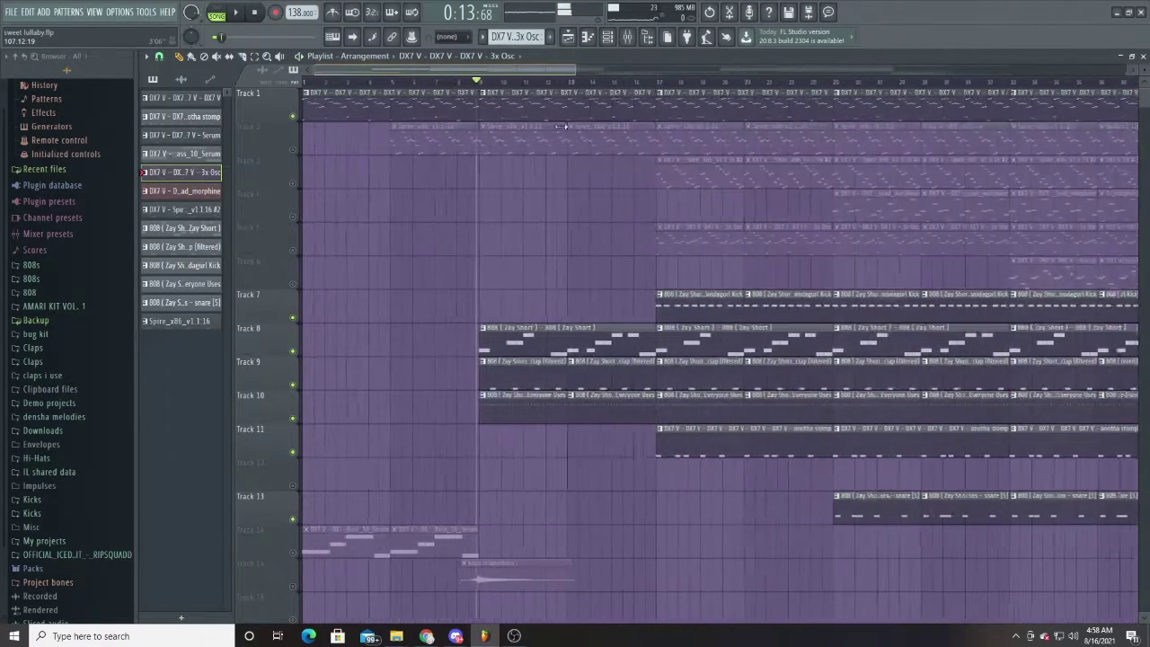
scroll(514, 75, "right", 4)
scroll(480, 81, "left", 3)
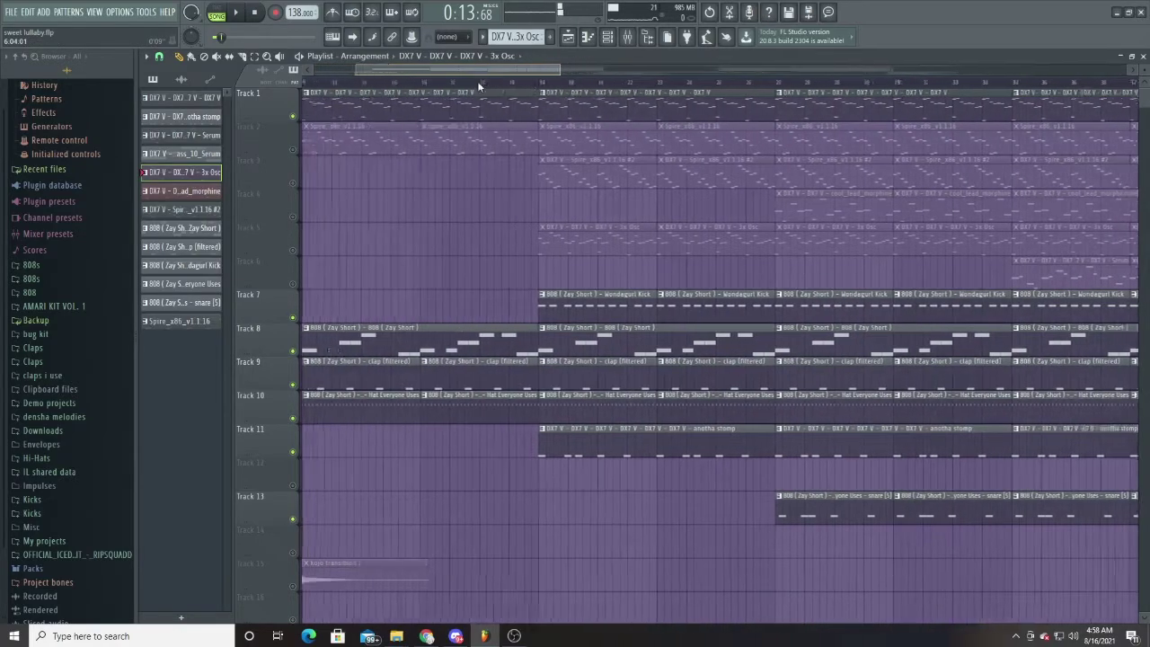
scroll(475, 81, "right", 4)
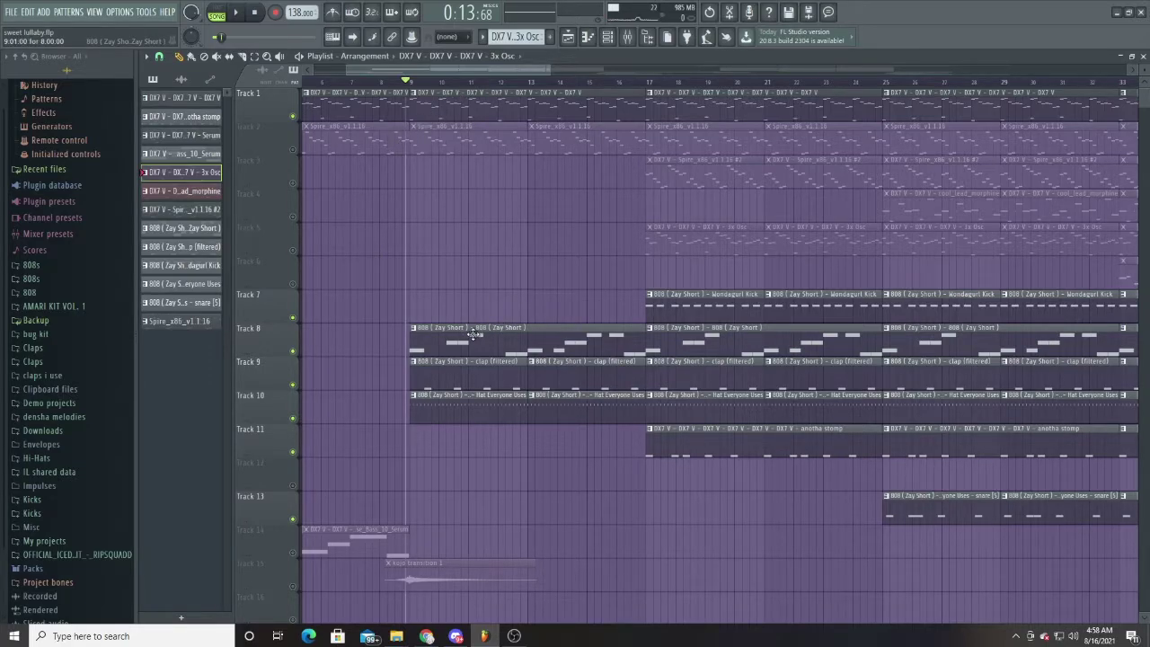
scroll(41, 451, "down", 3)
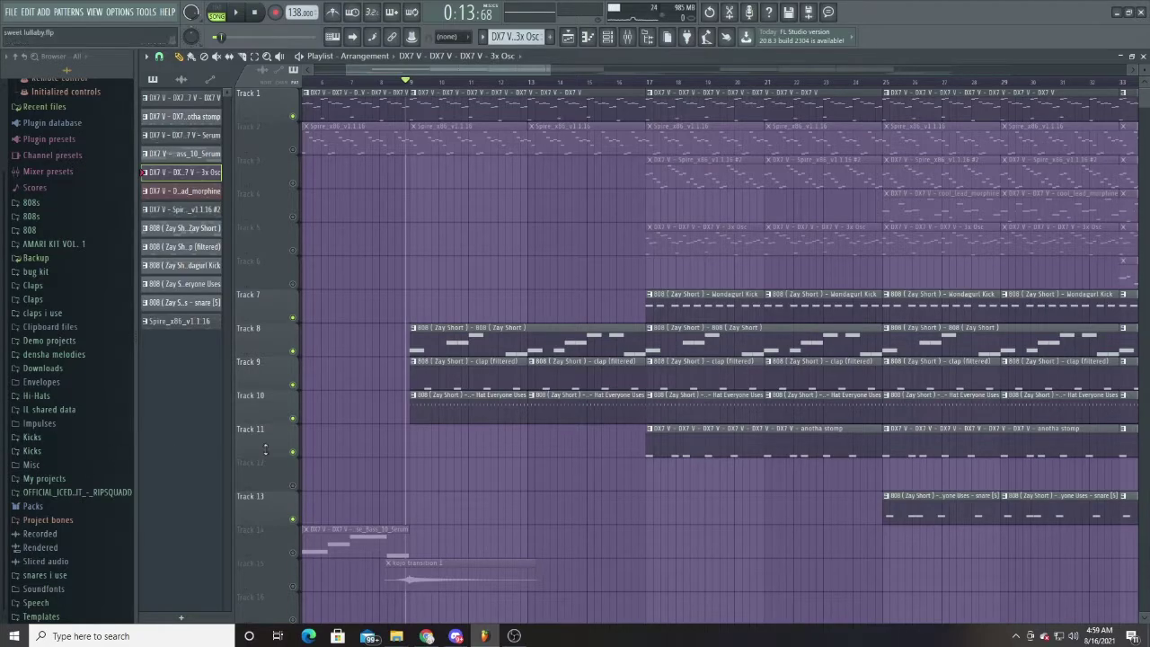
double_click(457, 354)
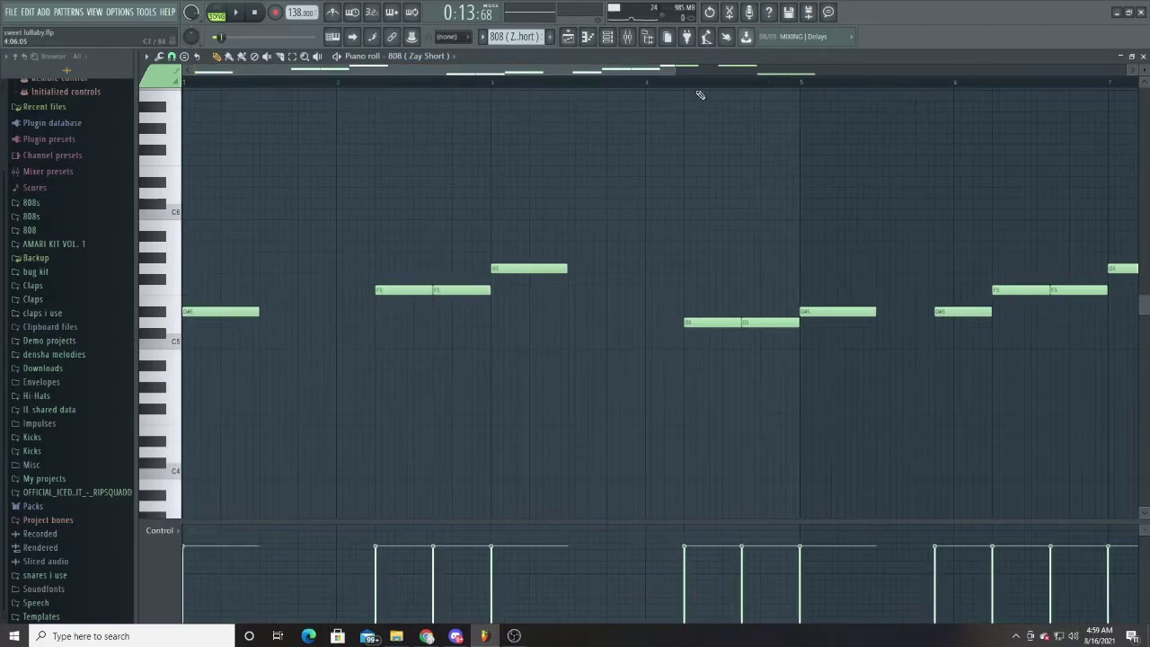
left_click_drag(675, 74, 963, 75)
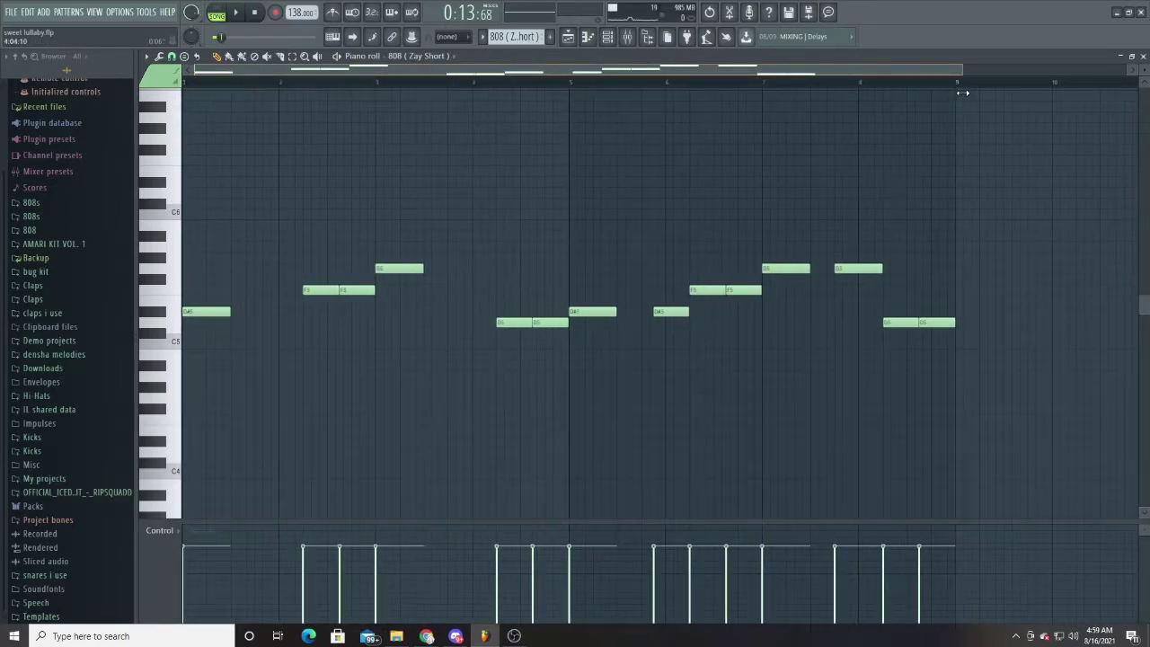
left_click(568, 36)
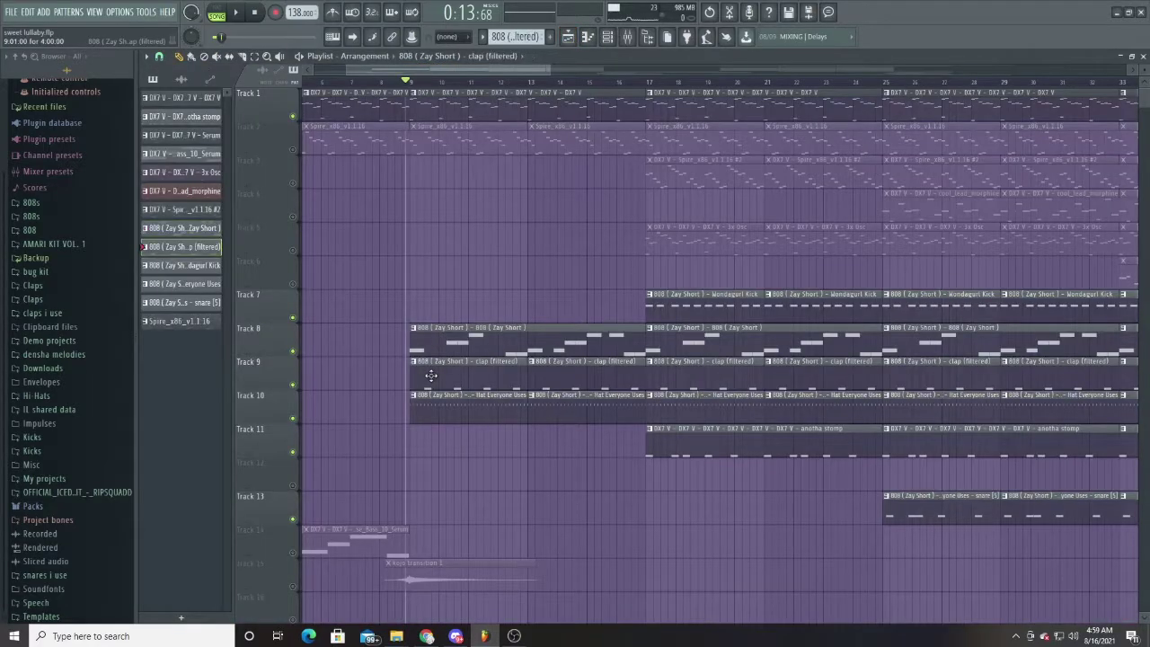
Step: View the Track 9 clap and Track 10 hi-hat patterns in the piano roll, returning to the playlist after each
double_click(437, 381)
left_click(568, 35)
double_click(444, 399)
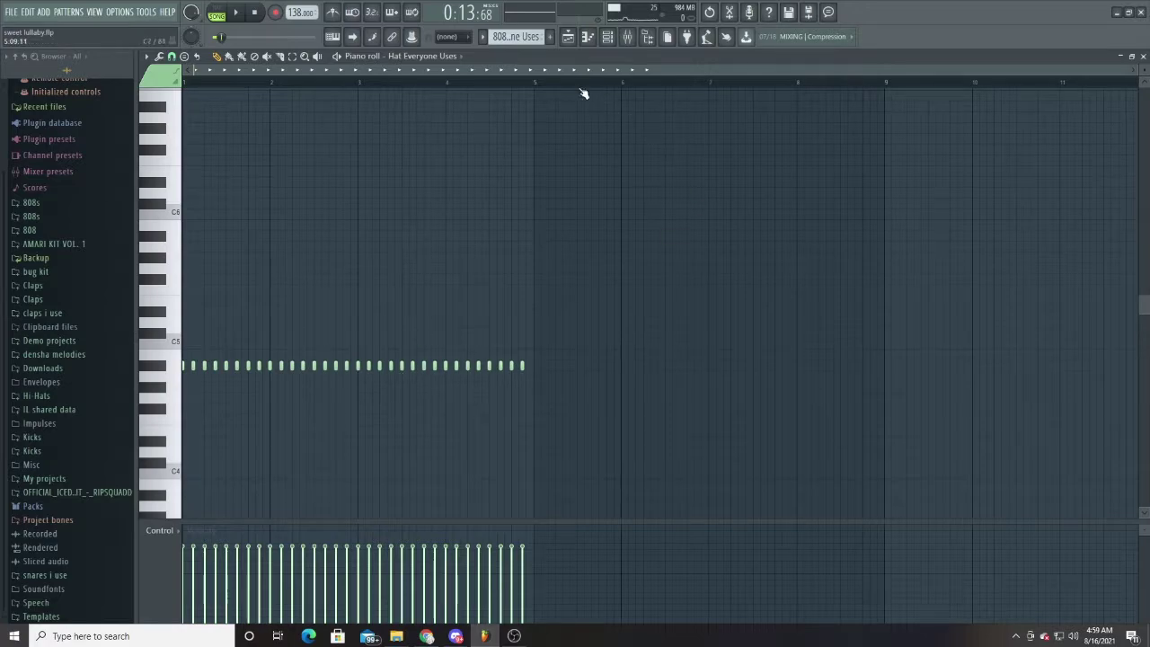
left_click(569, 38)
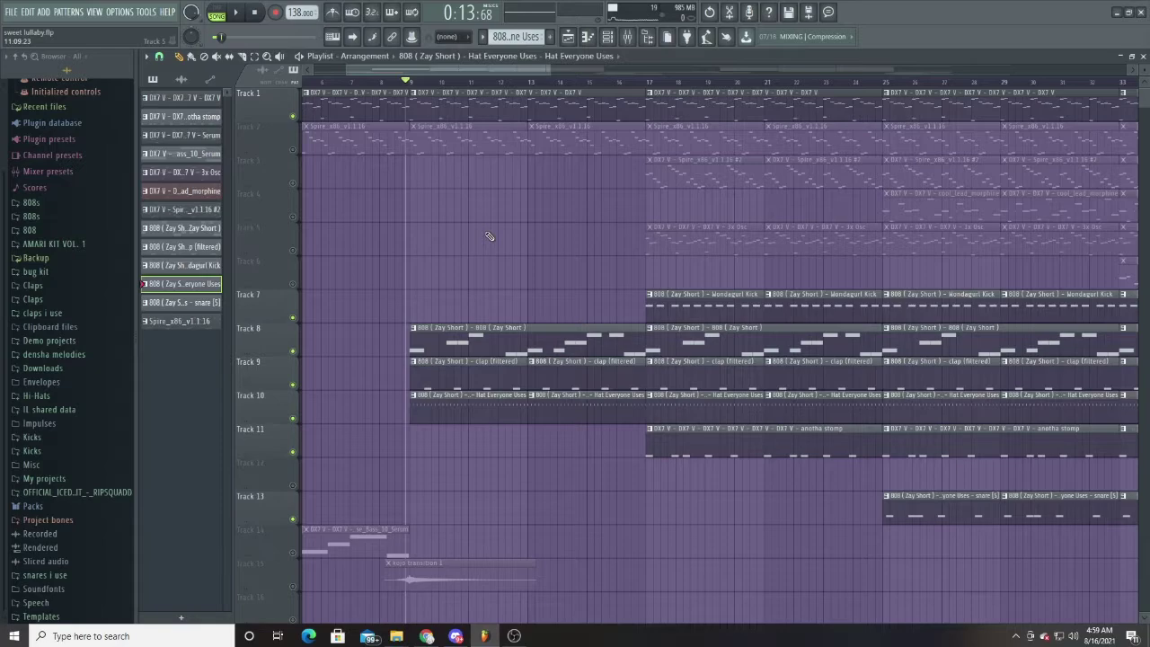
Step: Play the drum section from about bar 17, where the Wondagurl Kick and anotha stomp patterns enter
scroll(395, 274, "down", 1)
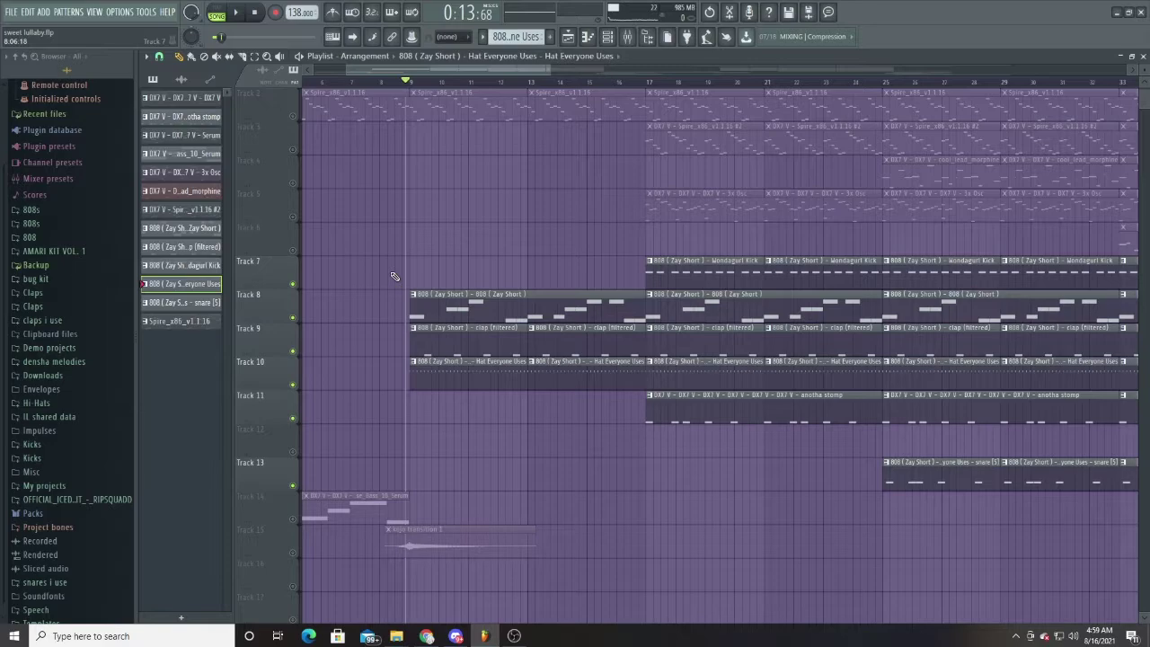
left_click(641, 83)
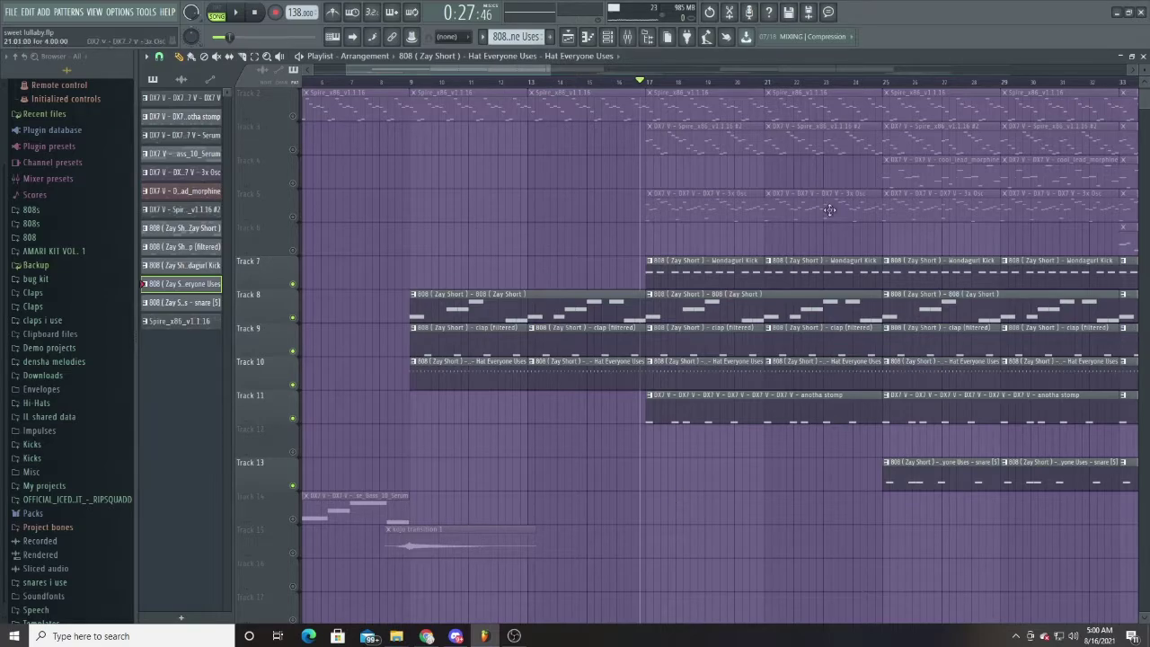
left_click_drag(525, 69, 589, 164)
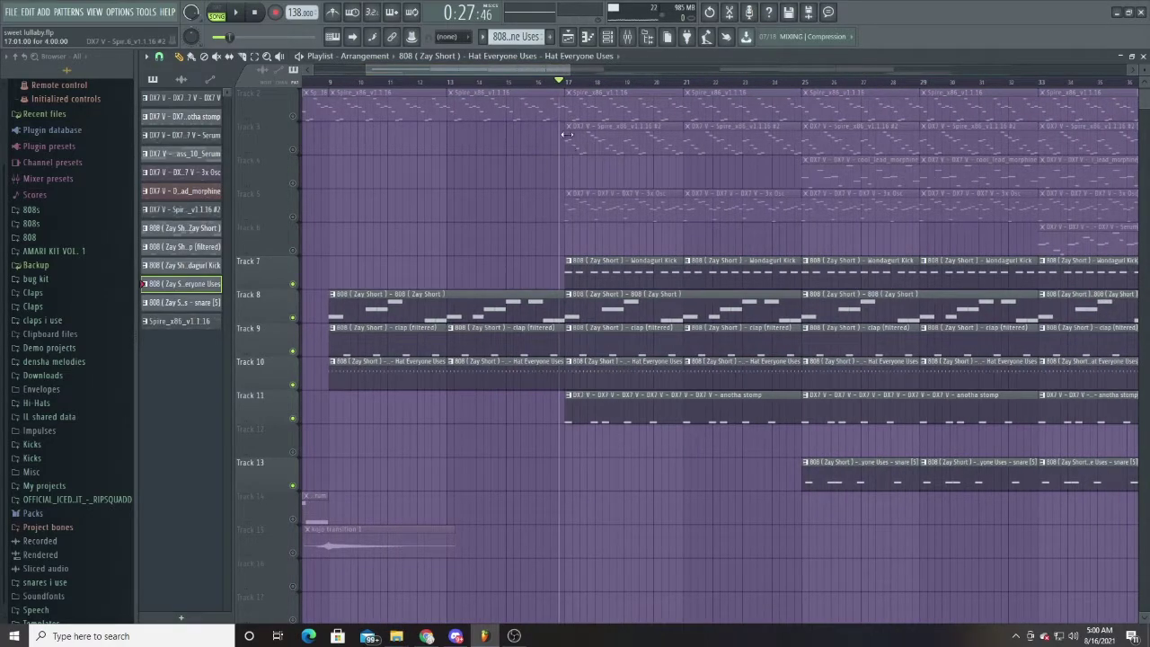
key("space")
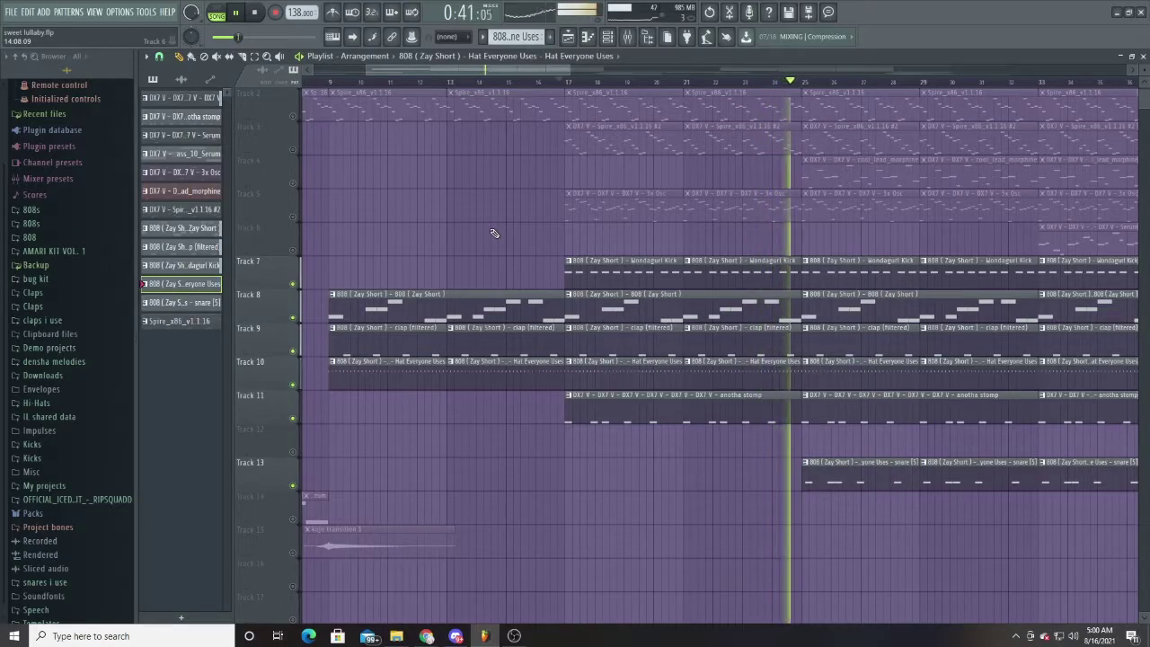
key("space")
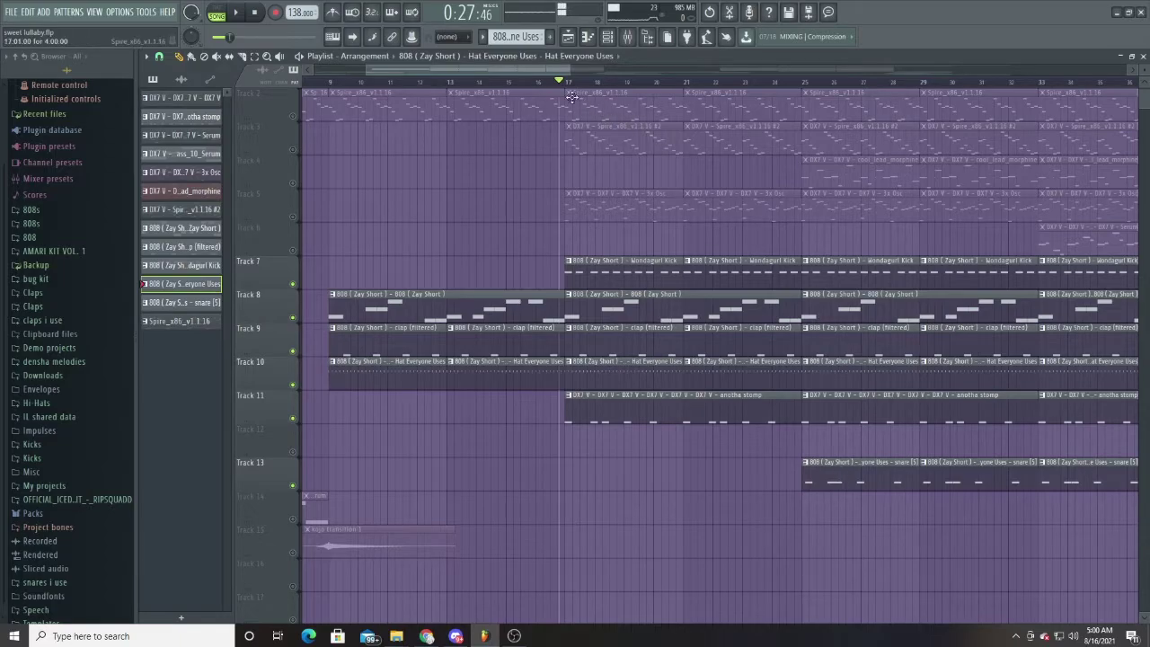
Step: Play the drum section from about bar 25, where the Track 13 snare pattern enters
left_click_drag(542, 67, 608, 79)
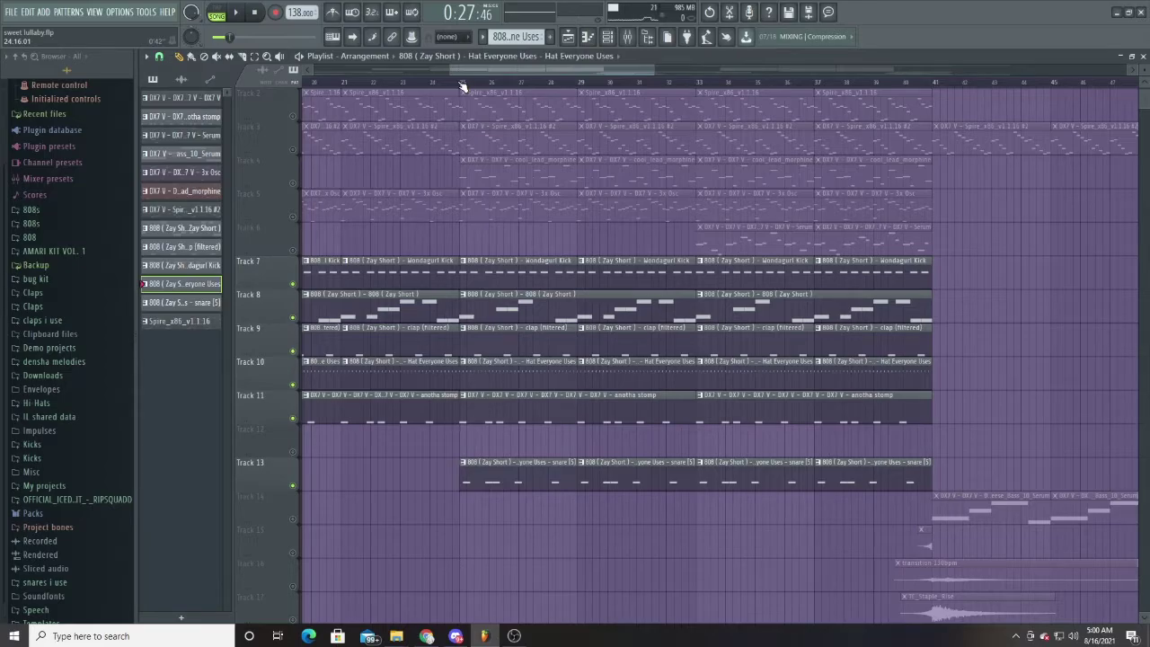
left_click_drag(448, 75, 305, 74)
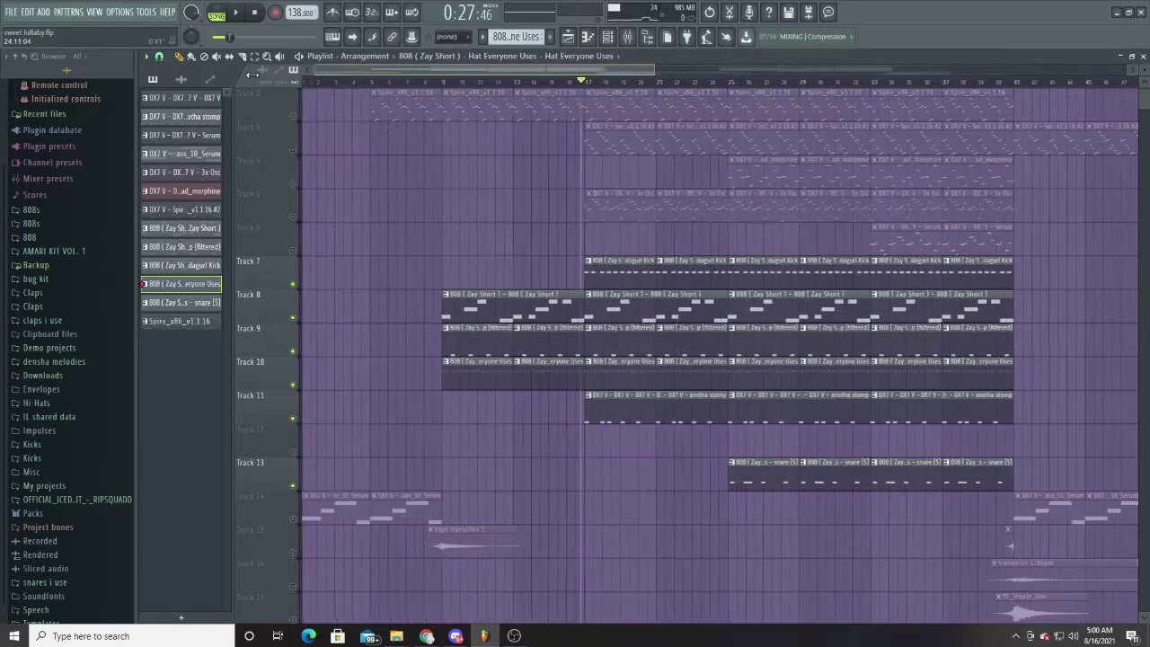
left_click(726, 80)
key("space")
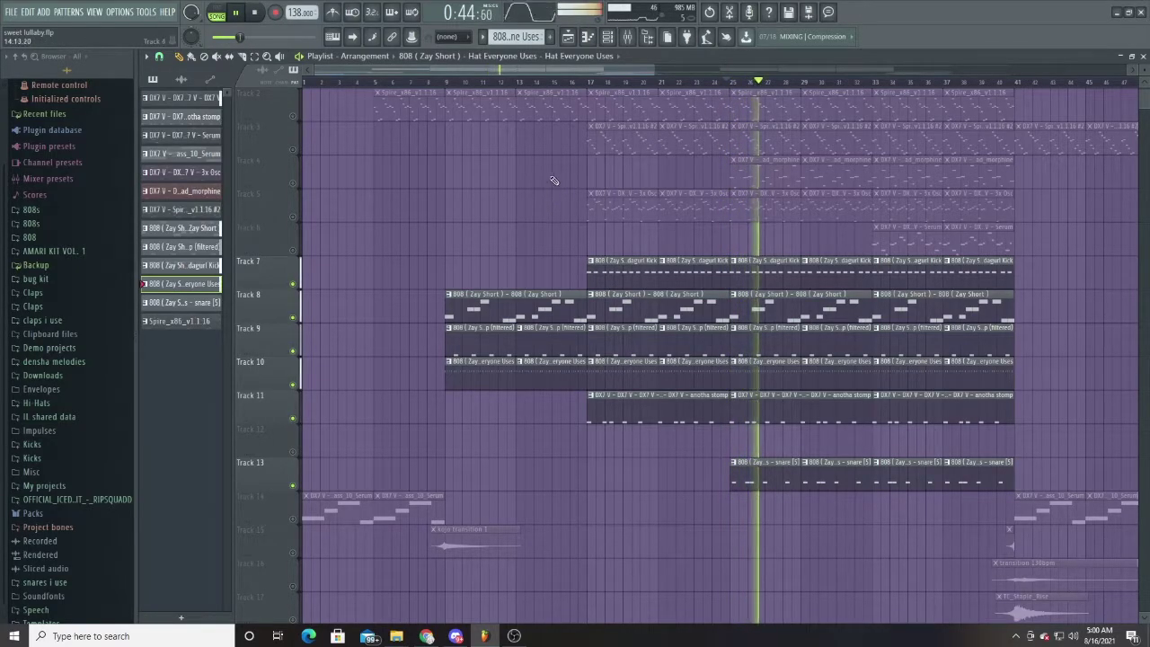
left_click_drag(467, 73, 541, 86)
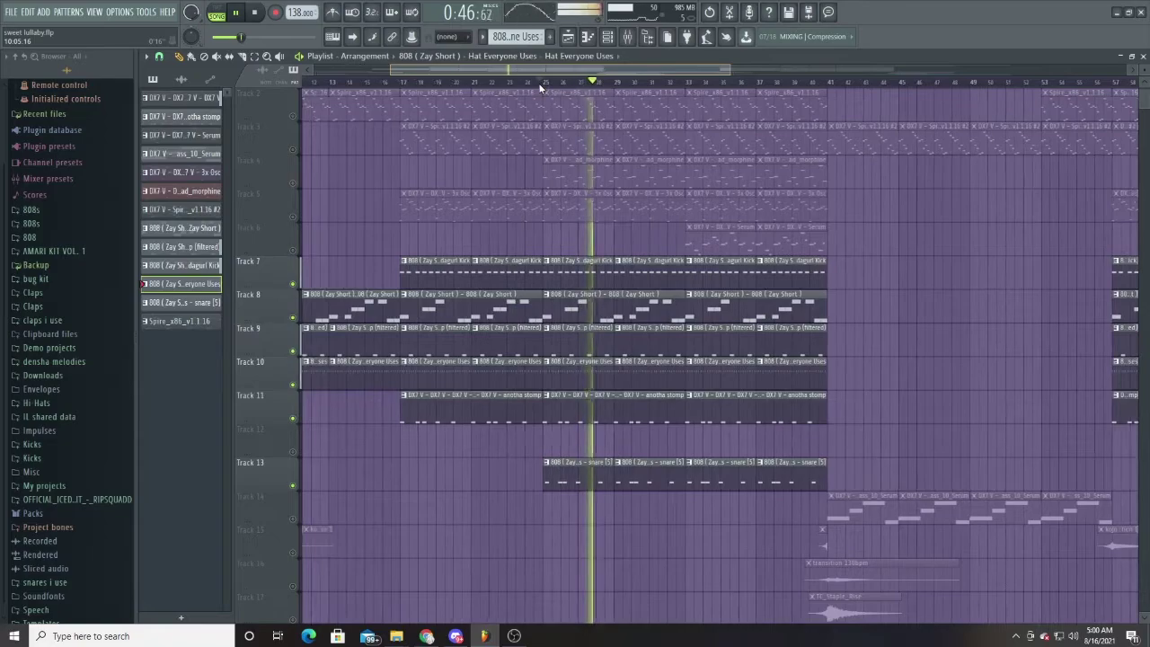
Step: Stop playback, inspect the Fruity Reeverb 2 settings on mixer Insert 12, and return to the playlist
left_click(627, 37)
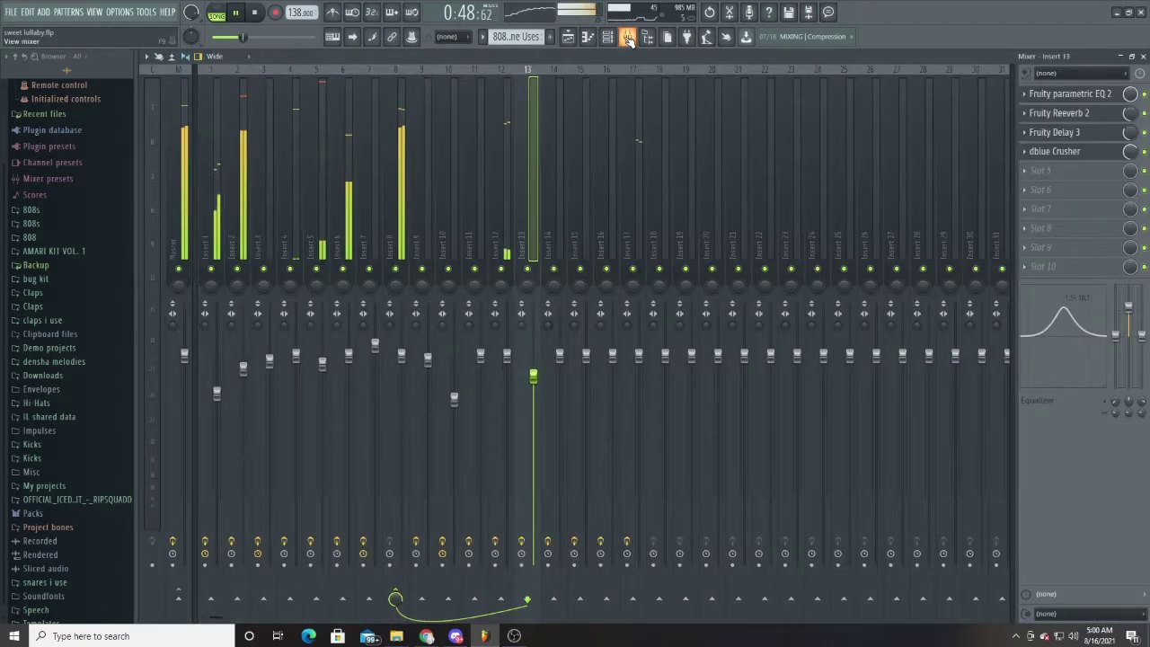
key("space")
left_click(508, 147)
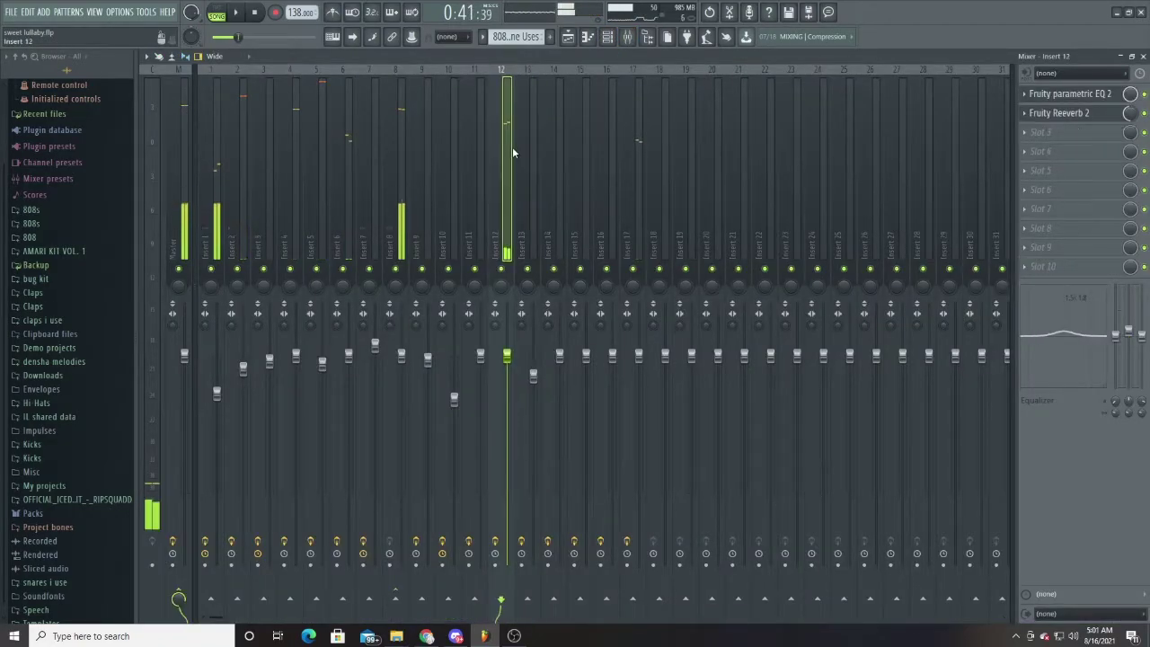
left_click(1060, 118)
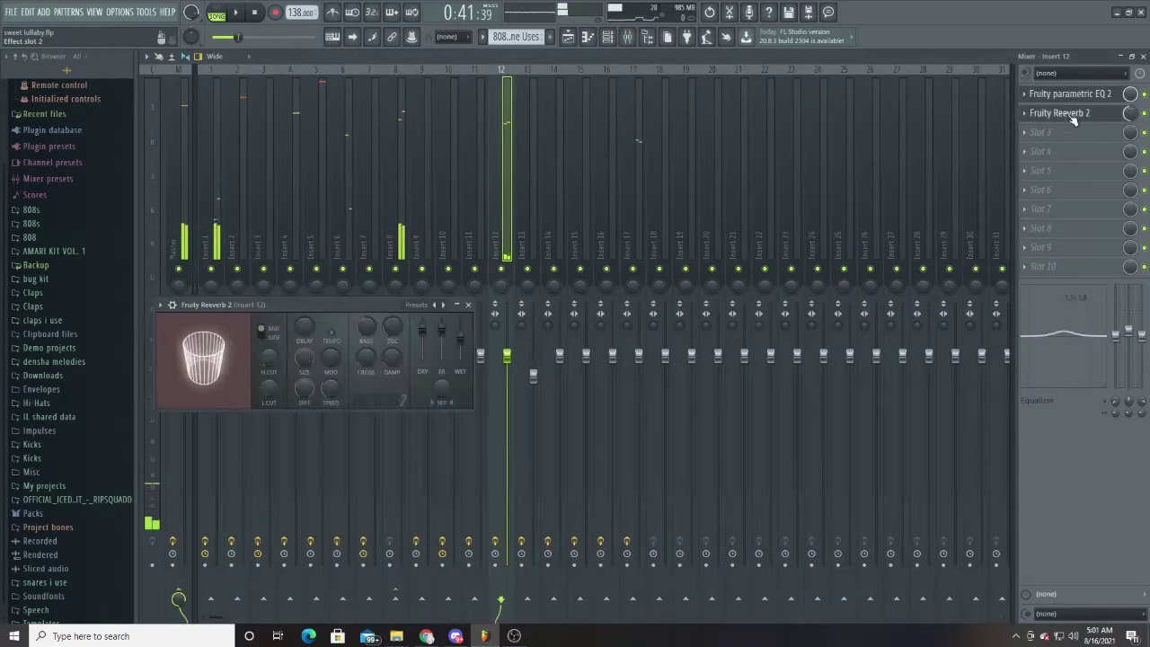
left_click(578, 37)
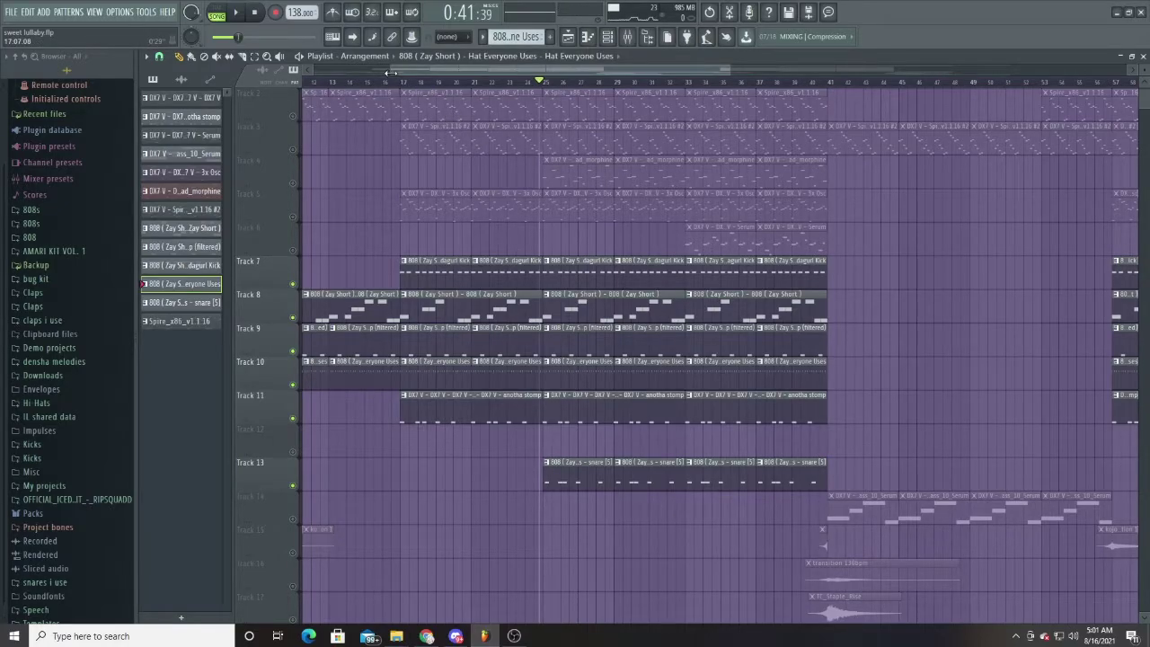
Step: Solo Track 14 and play its Reese bass pattern from the start of the song
left_click_drag(391, 72, 305, 72)
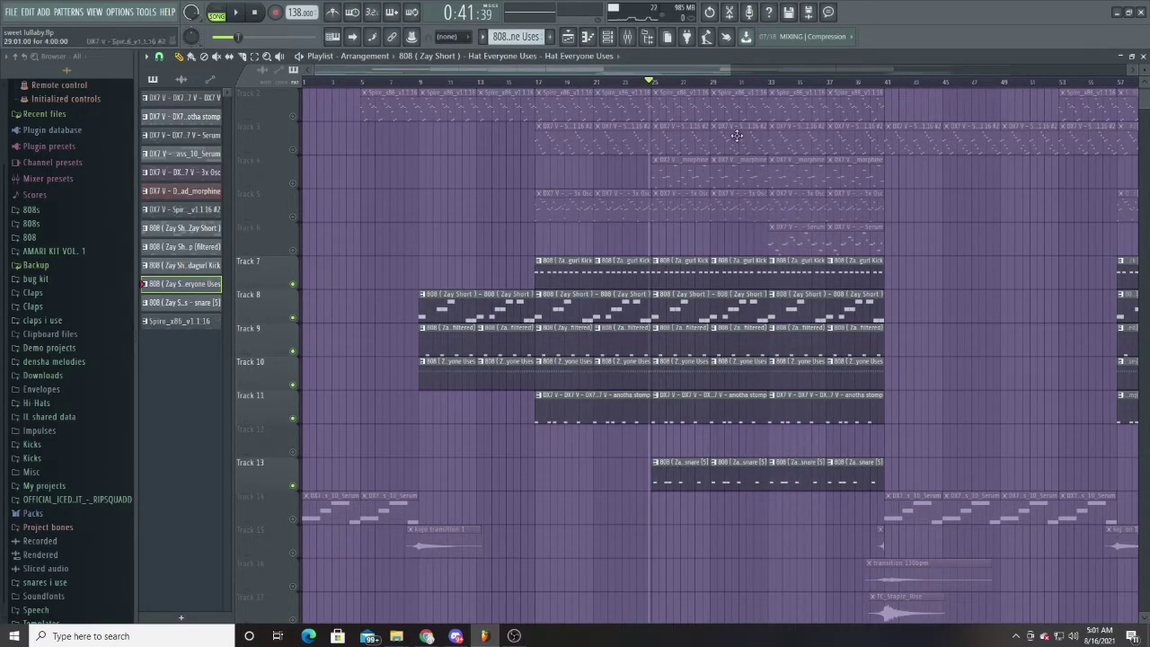
left_click_drag(726, 72, 1078, 72)
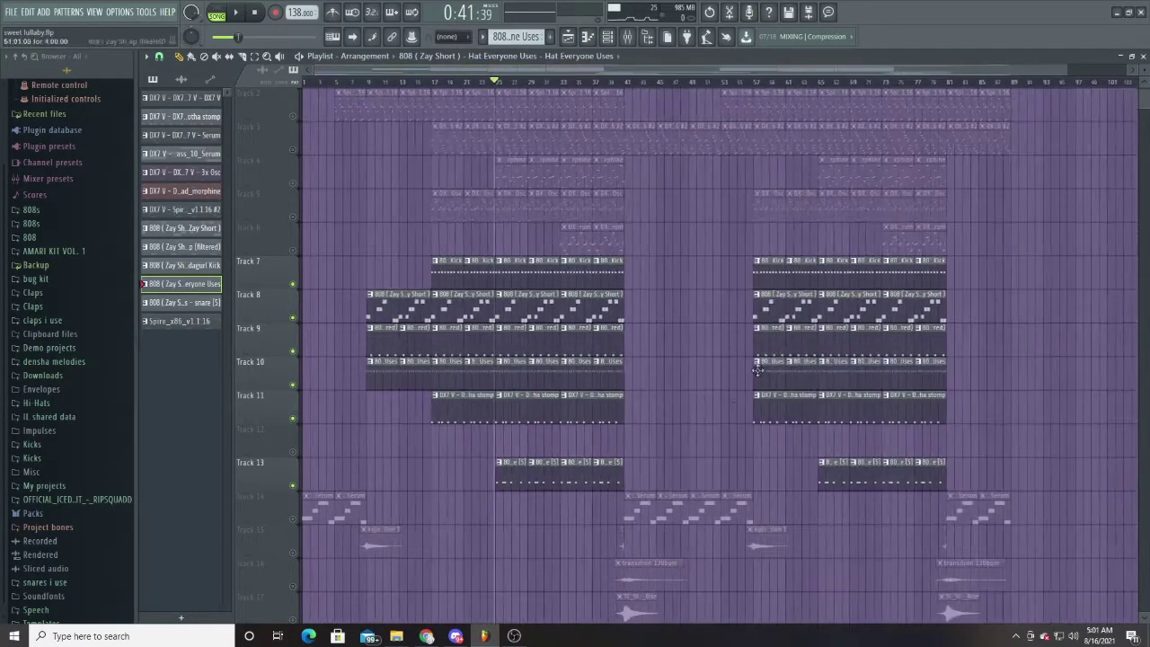
scroll(691, 421, "down", 3)
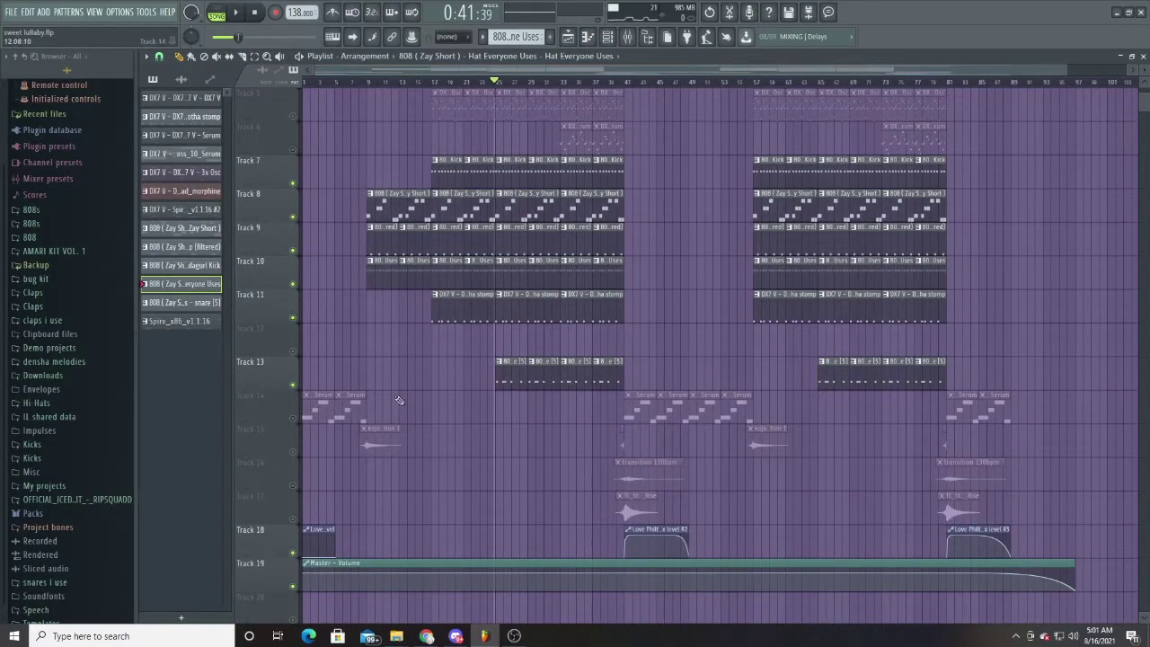
left_click(288, 418)
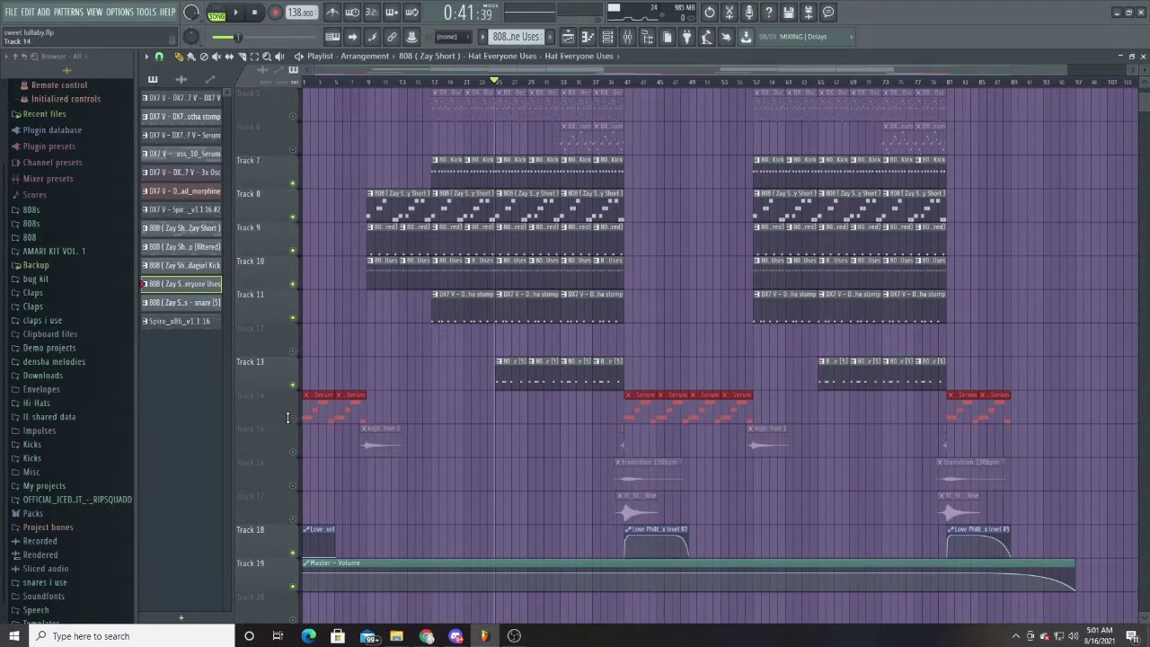
left_click(292, 419, "ctrl")
left_click_drag(1064, 66, 714, 69)
key("space")
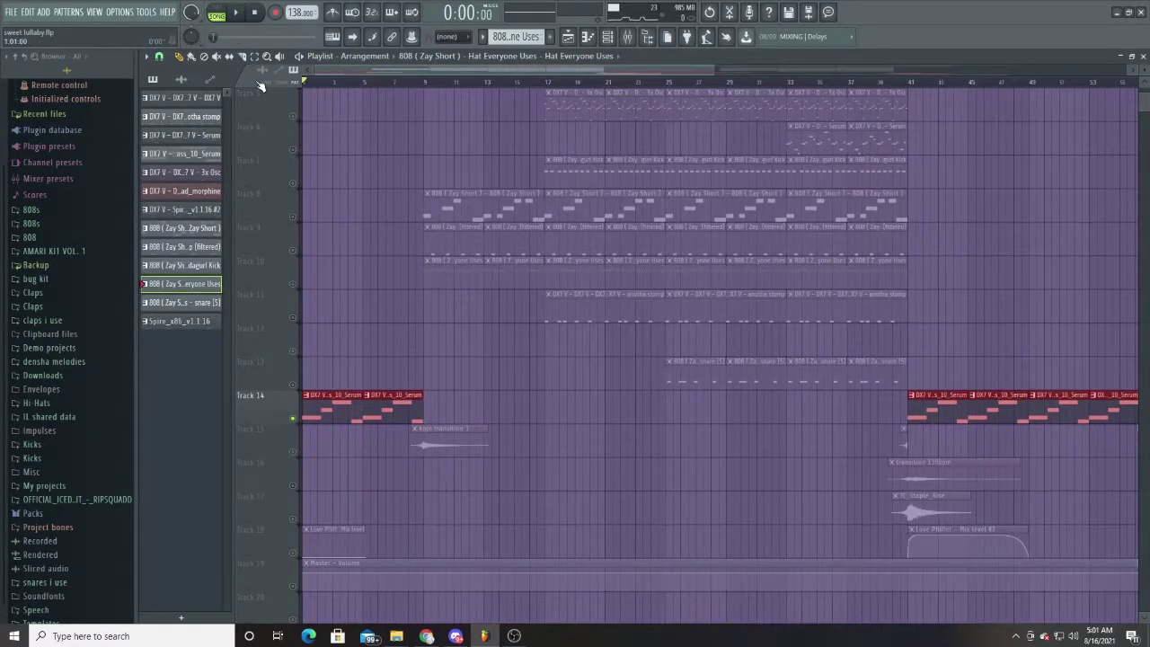
Step: View the Reese_Bass_10_Serum channel's sampler settings from the channel rack and return to the playlist
left_click(607, 36)
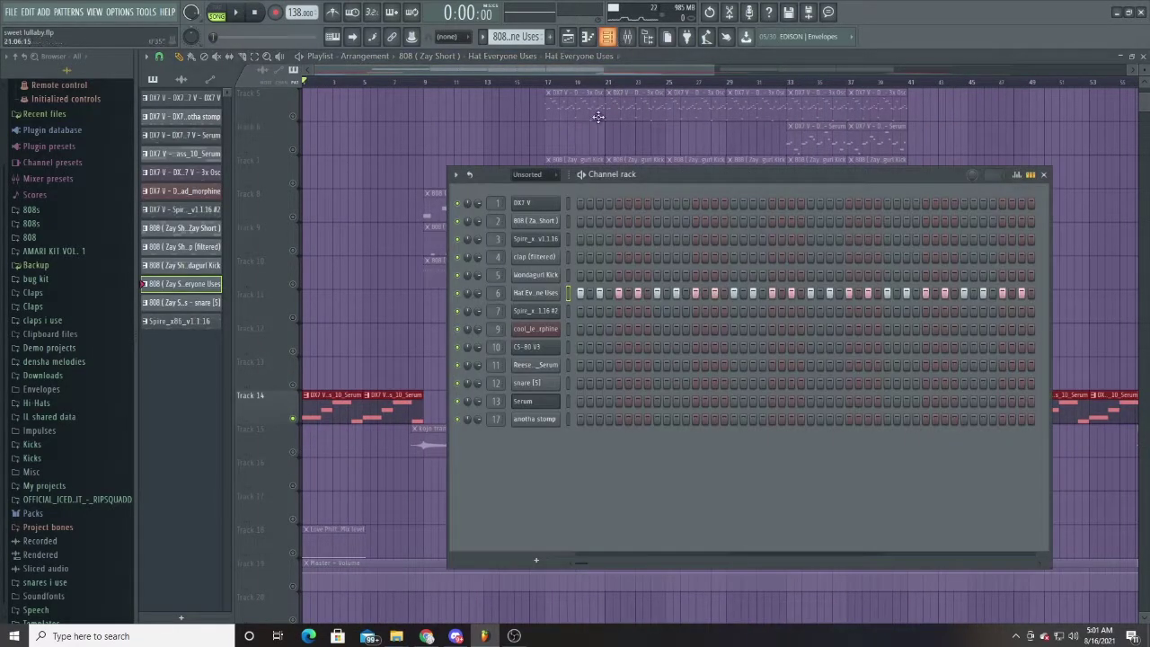
left_click(542, 365)
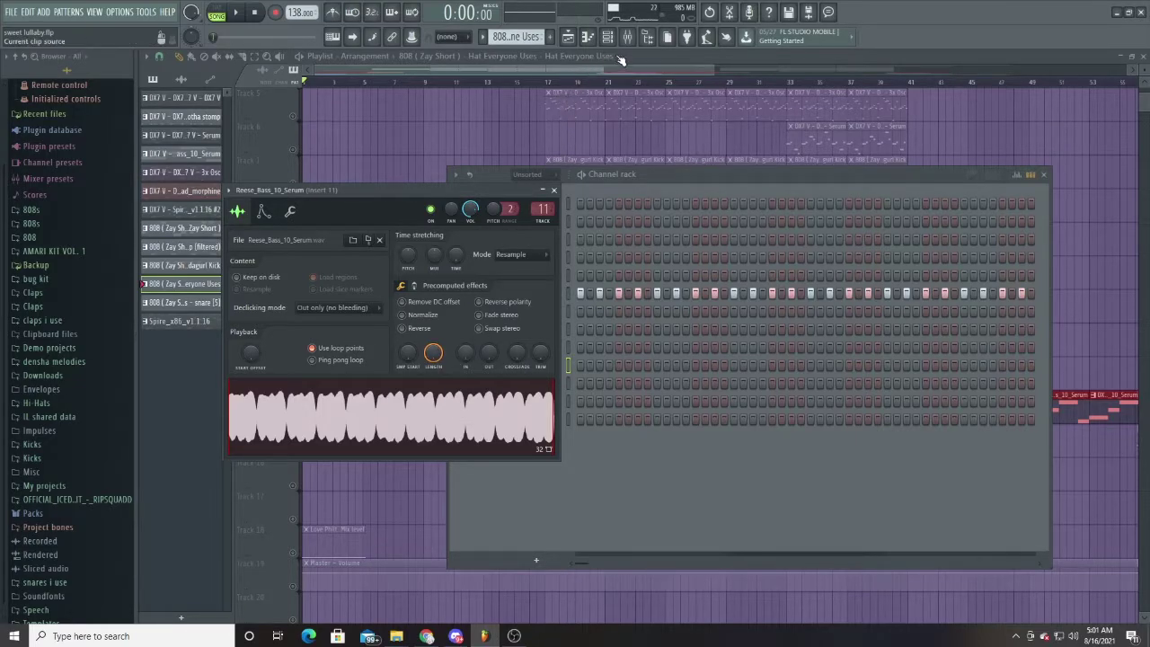
left_click(363, 435)
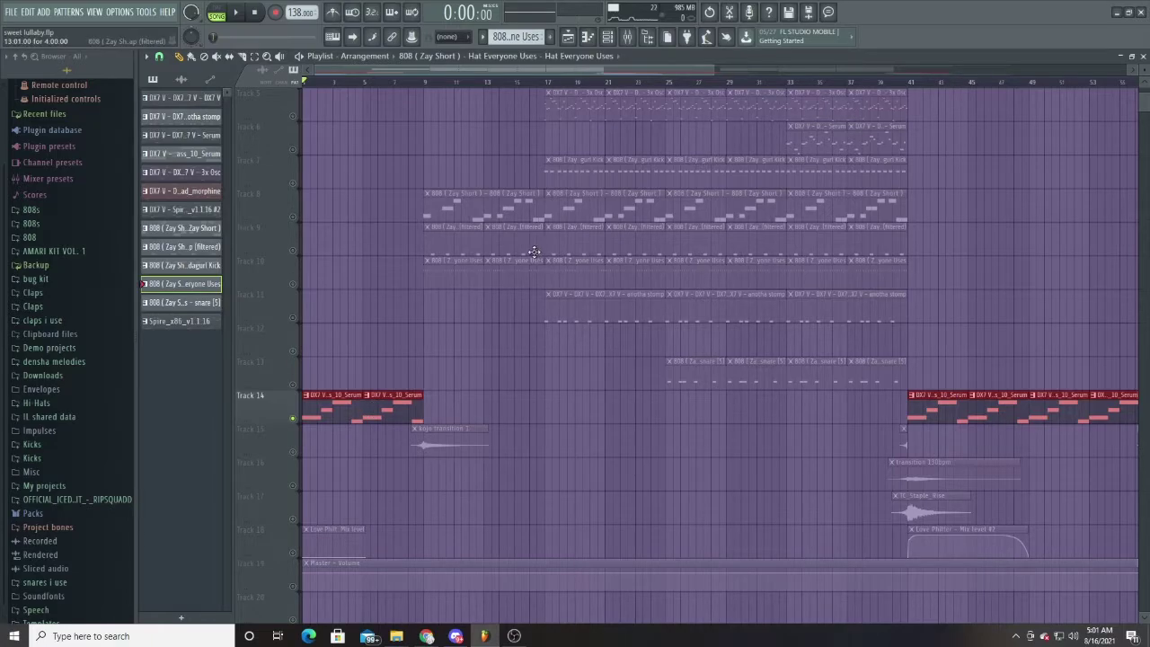
Step: Solo Track 15 and play its transition clip from about bar 8
scroll(517, 442, "down", 4)
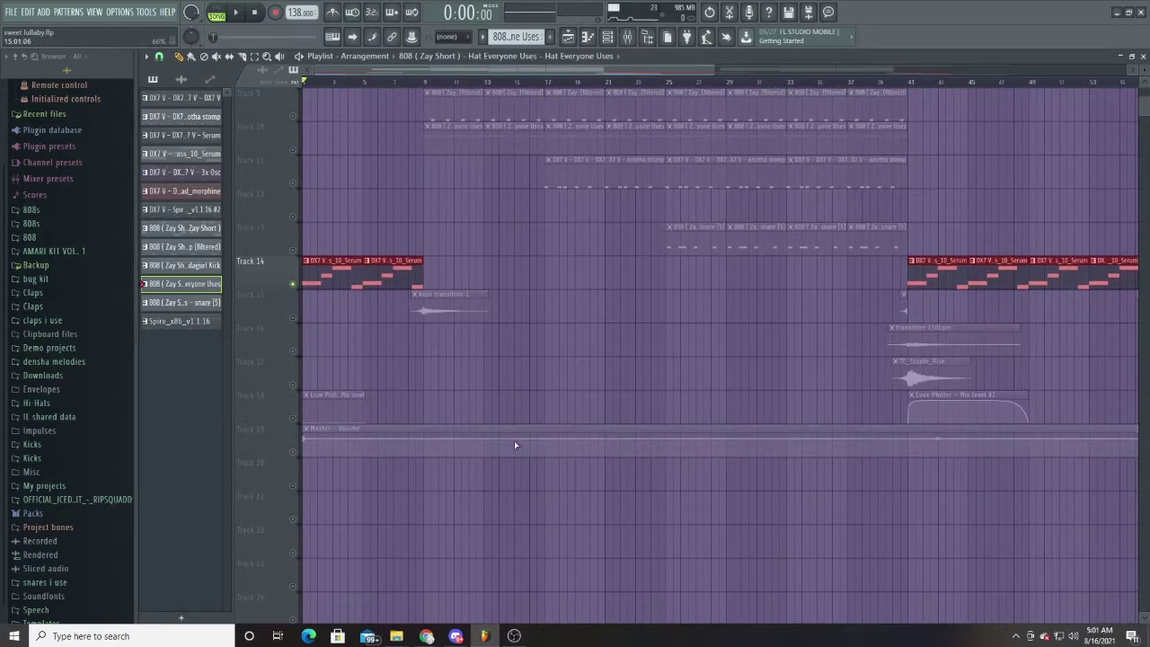
left_click(292, 317)
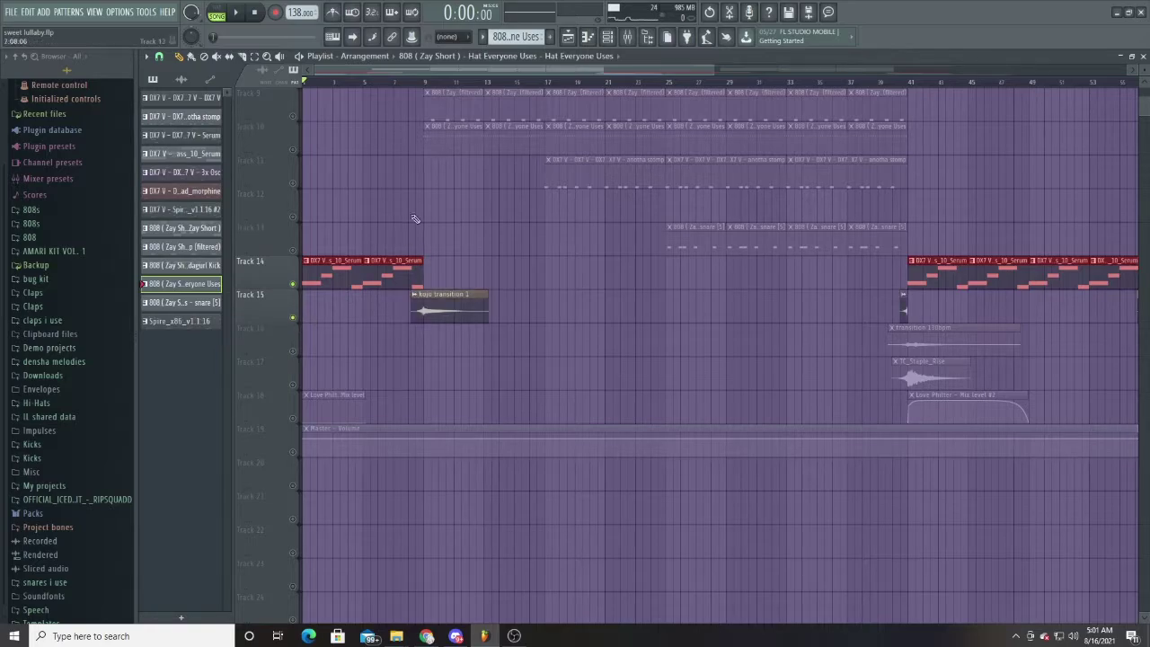
left_click(415, 81)
key("space")
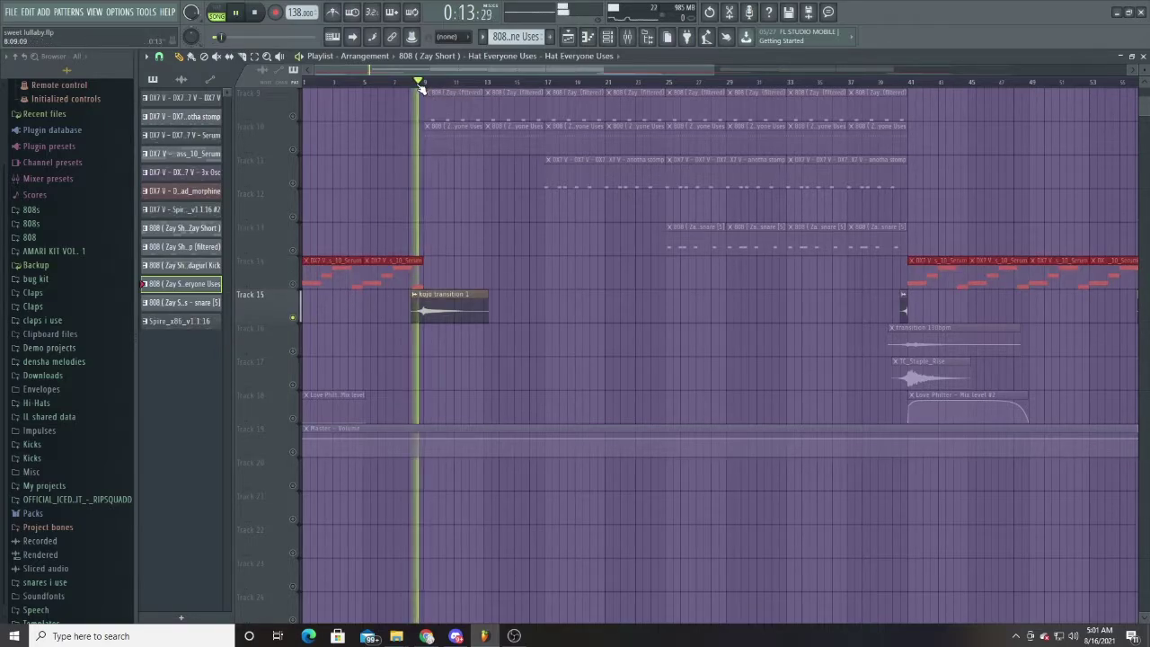
Step: Enable the Love Philter mix level automation on Track 18 and the Master volume automation on Track 19, and stop playback
left_click(292, 418)
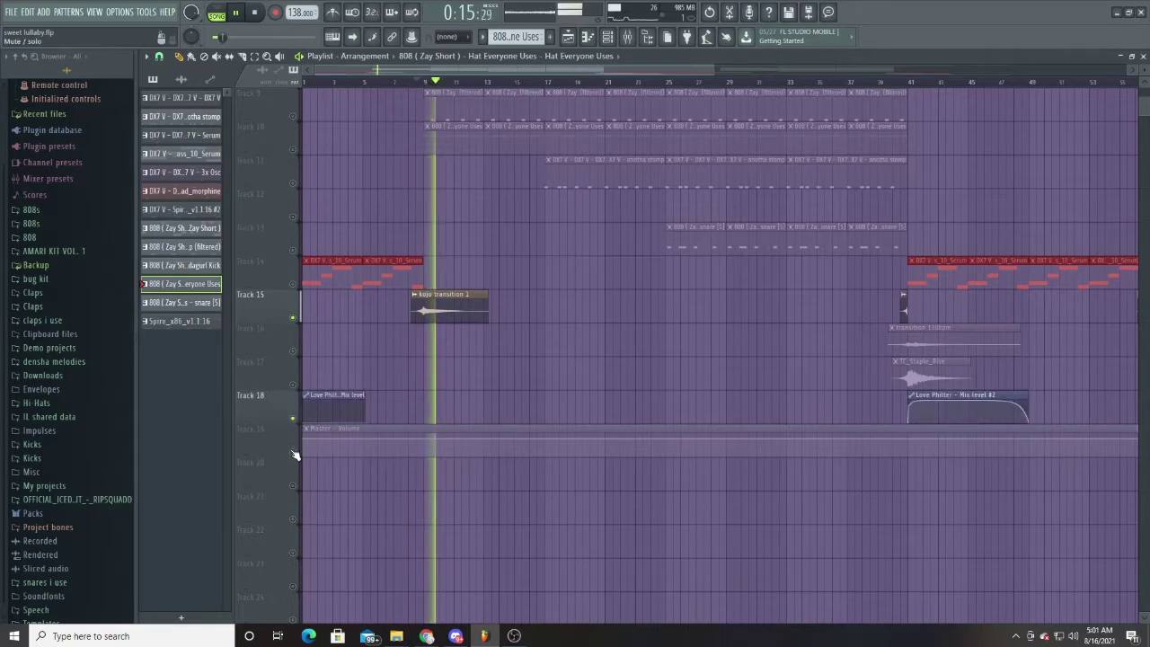
left_click(292, 451)
key("space")
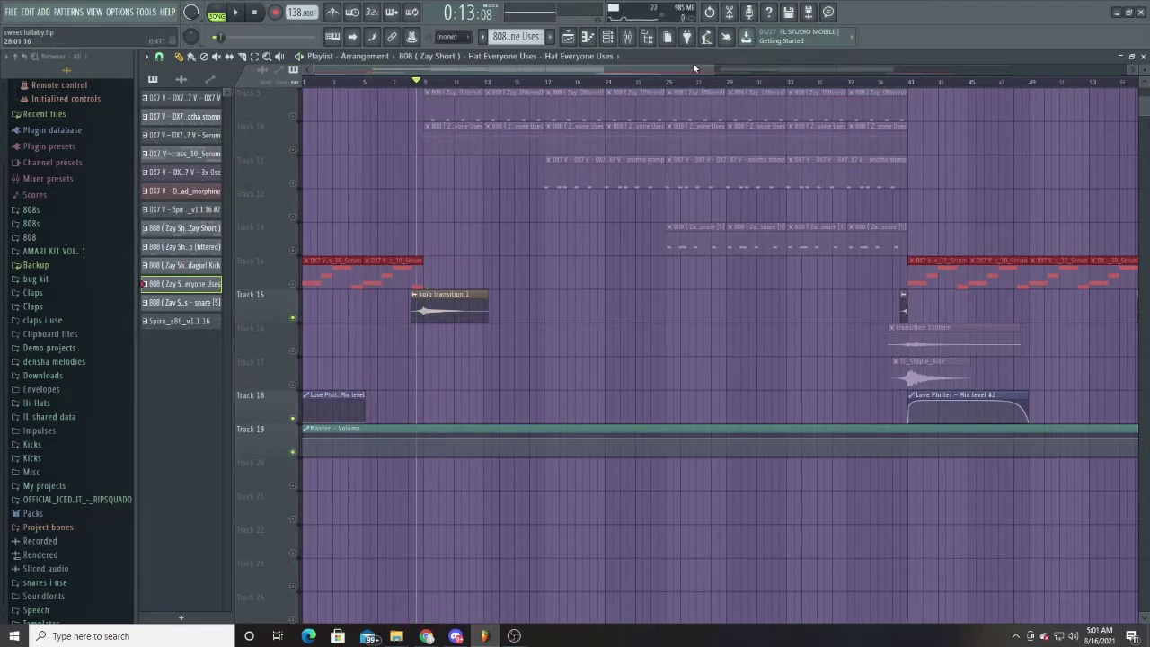
Step: Play the short riser clip on Track 15 just before bar 41 and stop playback
left_click_drag(714, 68, 894, 68)
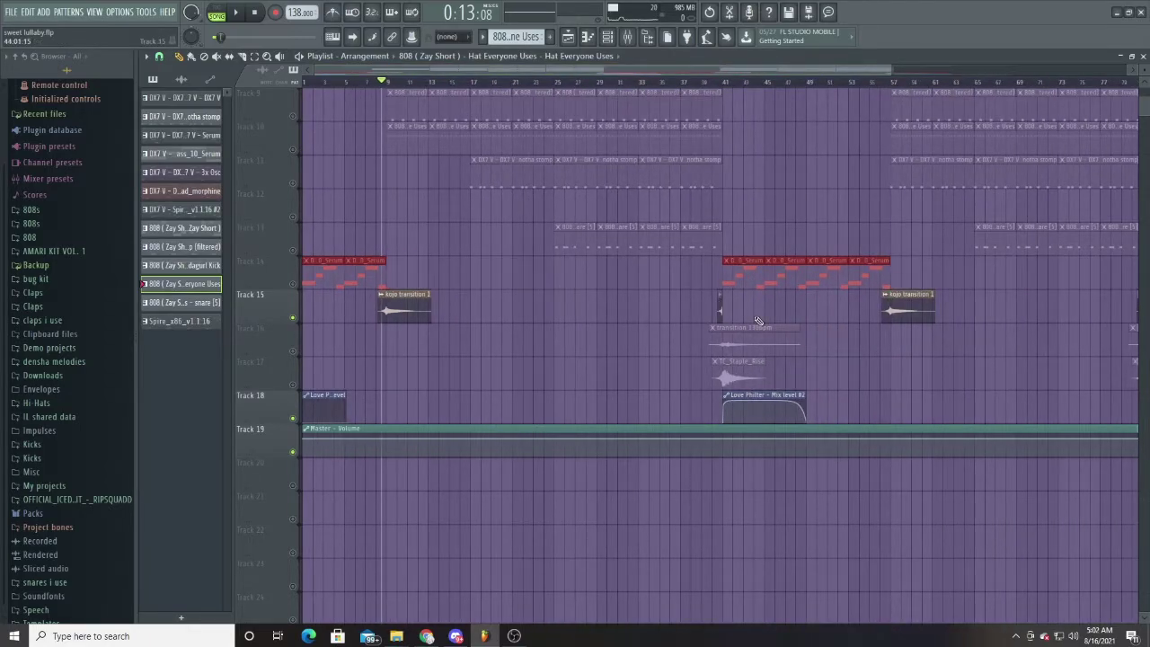
scroll(718, 306, "up", 4)
scroll(505, 337, "up", 3)
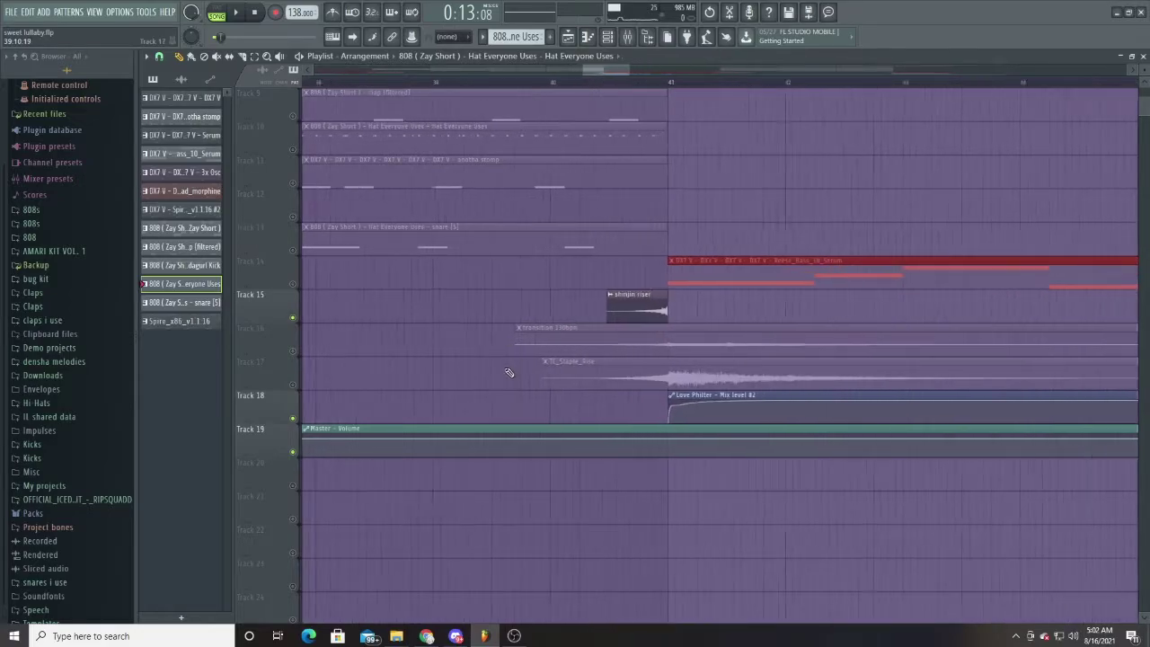
left_click(635, 83)
key("space")
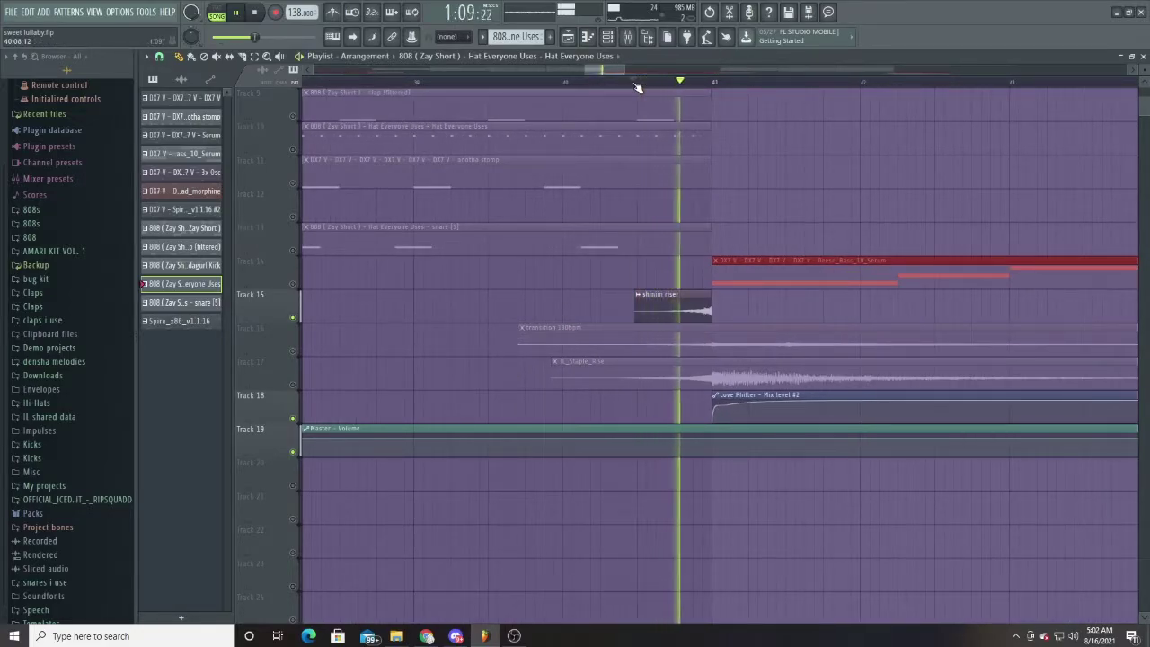
key("space")
Step: Enable Track 16 with the transition 130bpm clip and Track 17 with TC_Staple_Rise
left_click(293, 351)
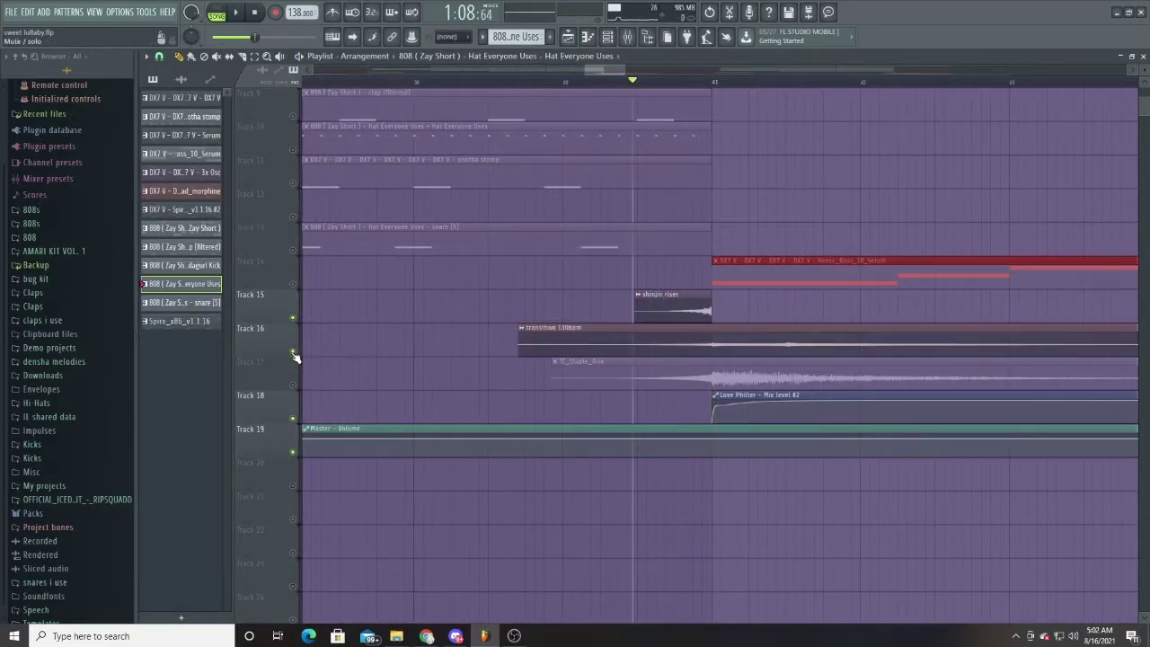
left_click(292, 386)
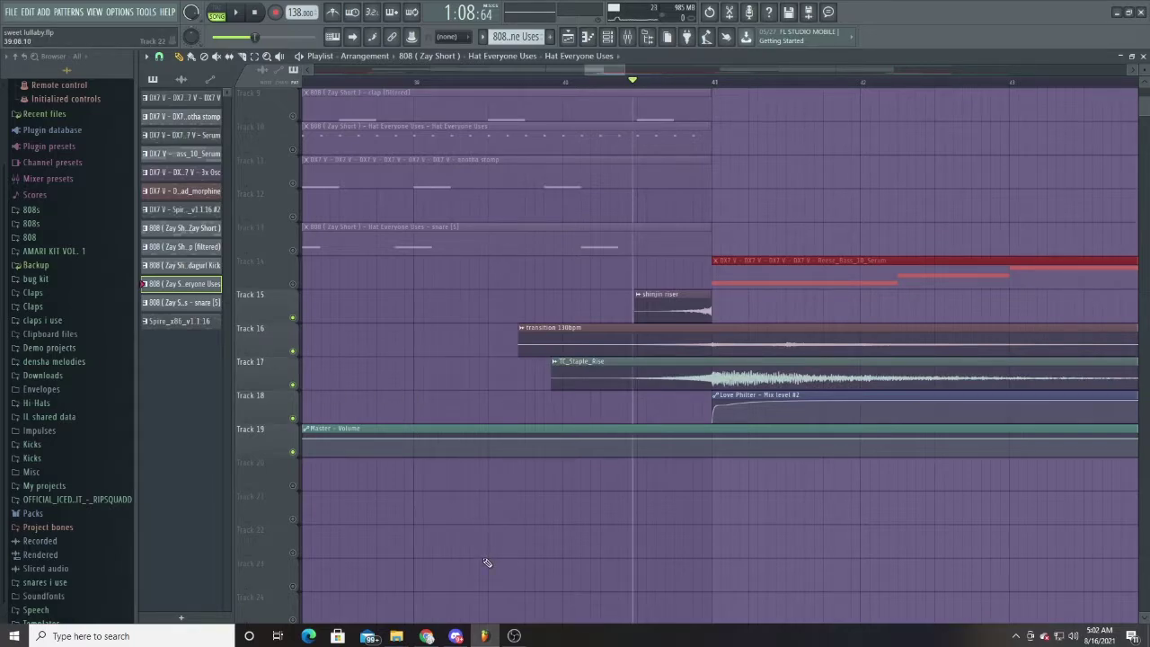
scroll(463, 403, "down", 2)
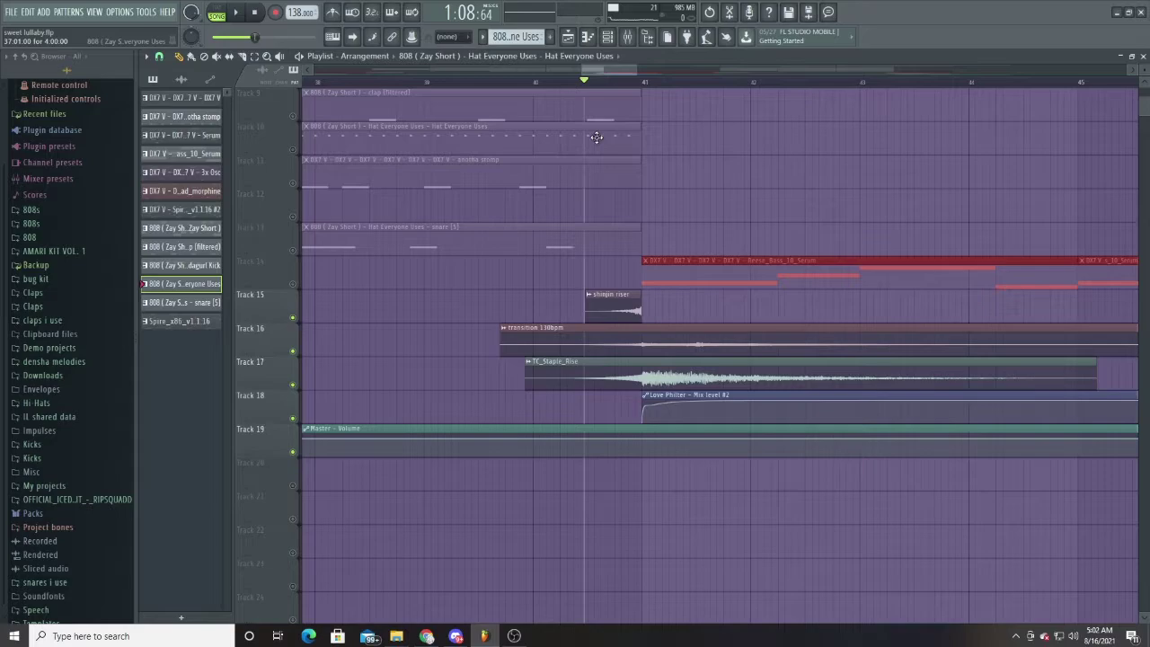
scroll(579, 72, "down", 5)
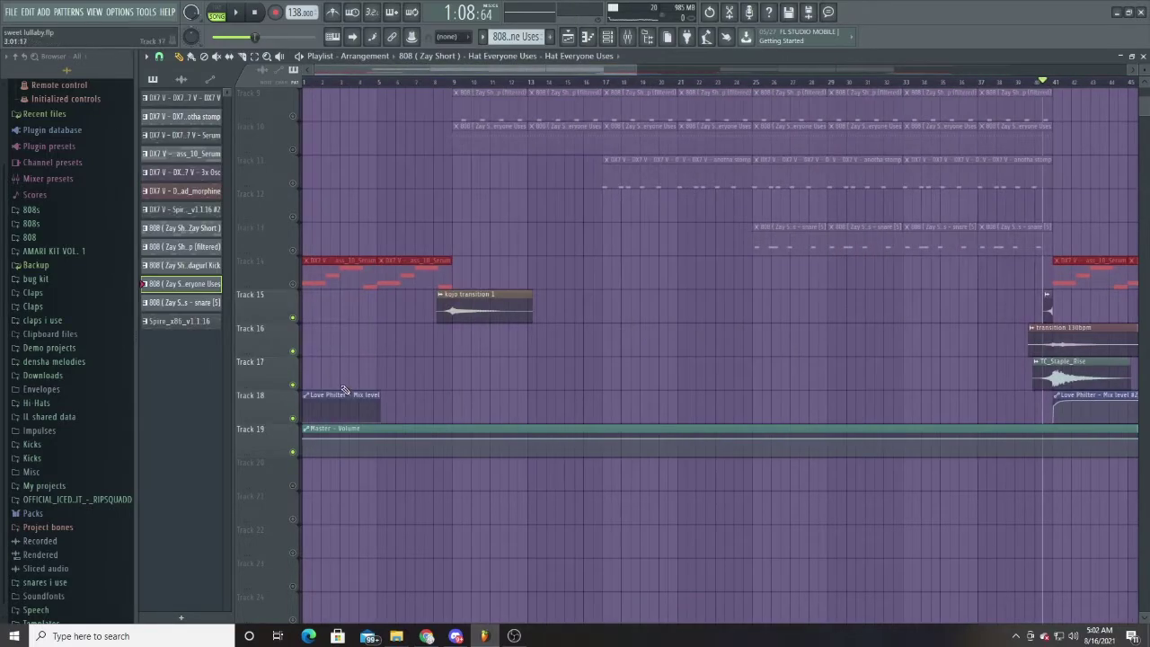
Step: Show the whole arrangement and enable all the playlist tracks again
left_click_drag(641, 70, 1123, 153)
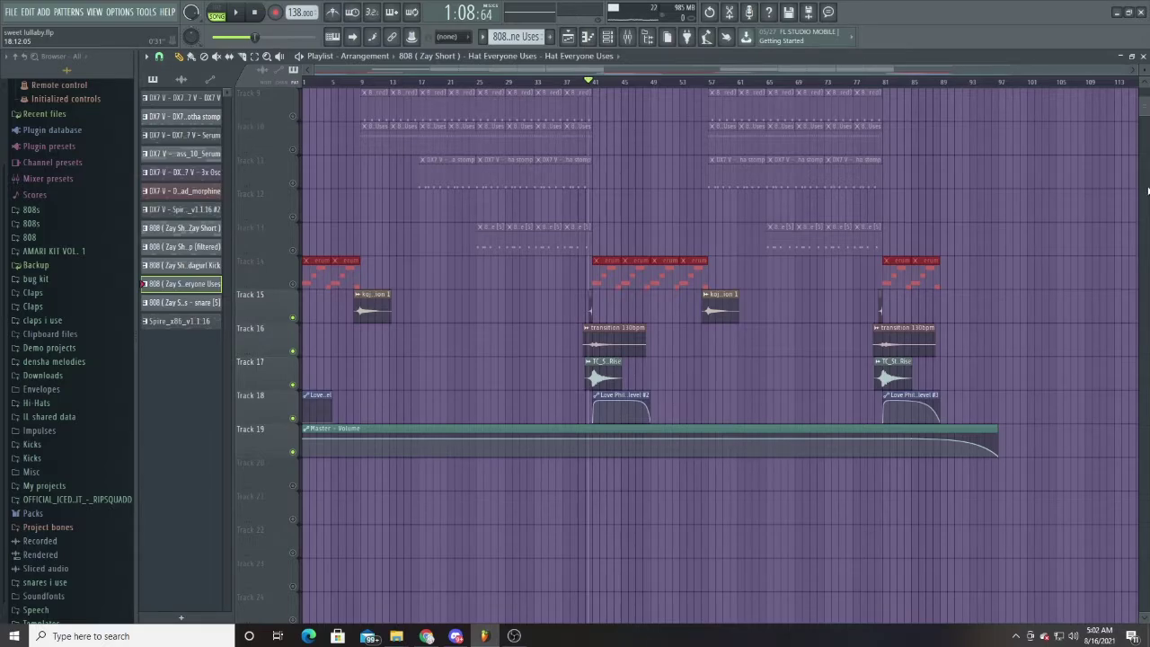
scroll(1033, 388, "up", 8)
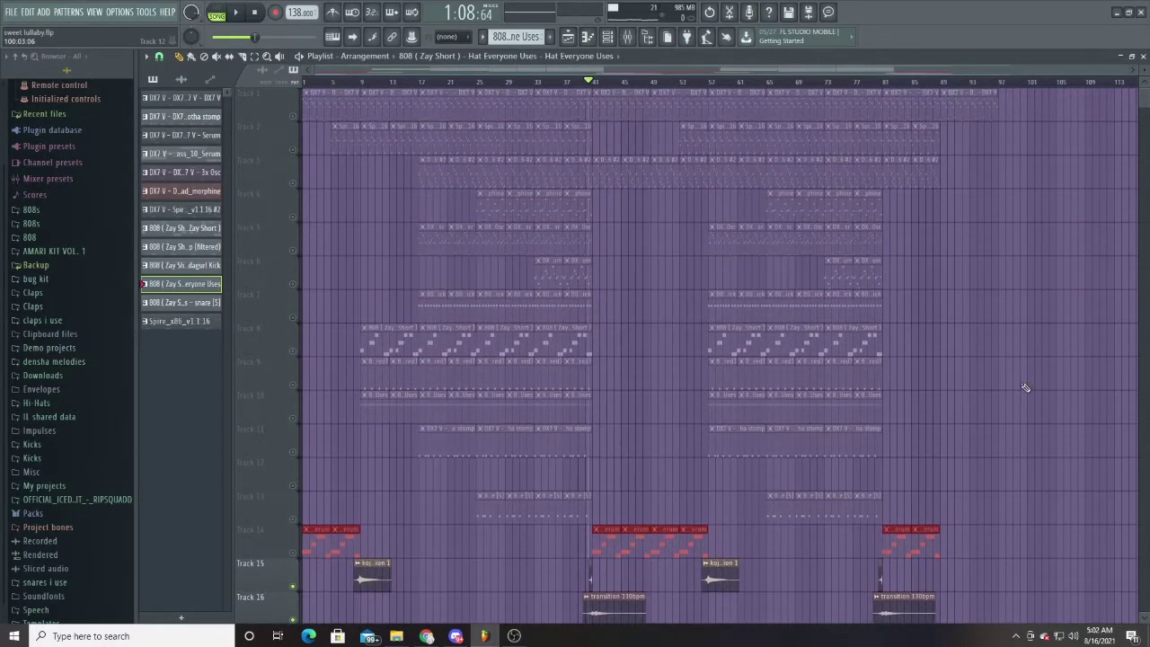
left_click(301, 126)
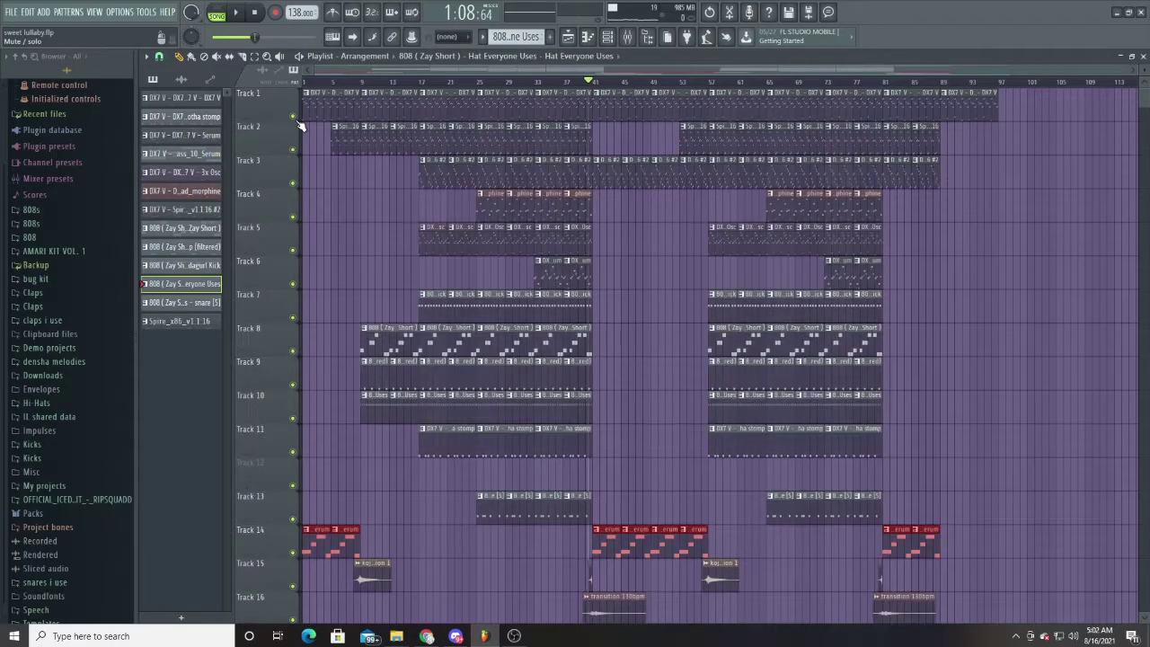